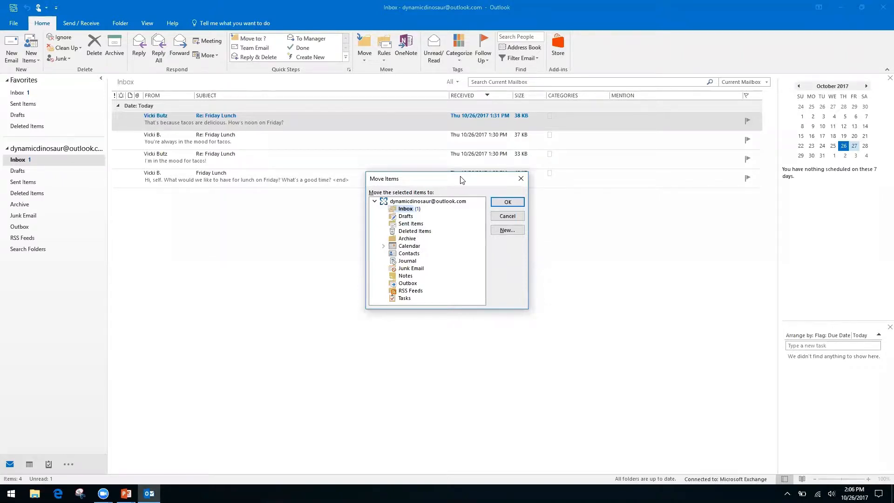
# - Try Archive and Deleted Items as destinations, cancel the move, then switch to the Keyboard Shortcuts slide
pyautogui.press('Down')
pyautogui.press('Down')
pyautogui.press('Down')
pyautogui.press('Down')
pyautogui.press('Up')
pyautogui.press('Up')
pyautogui.press('Up')
pyautogui.press('Up')
pyautogui.click(521, 181)
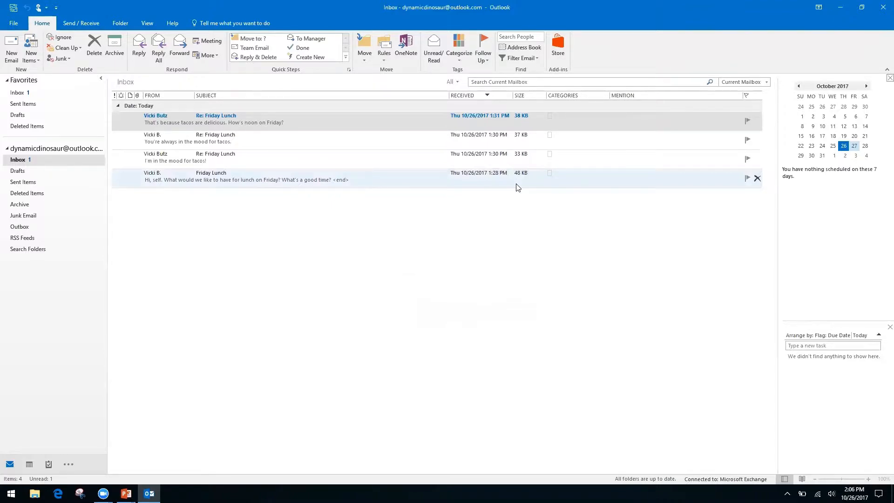
pyautogui.hotkey('alt', 'Tab')
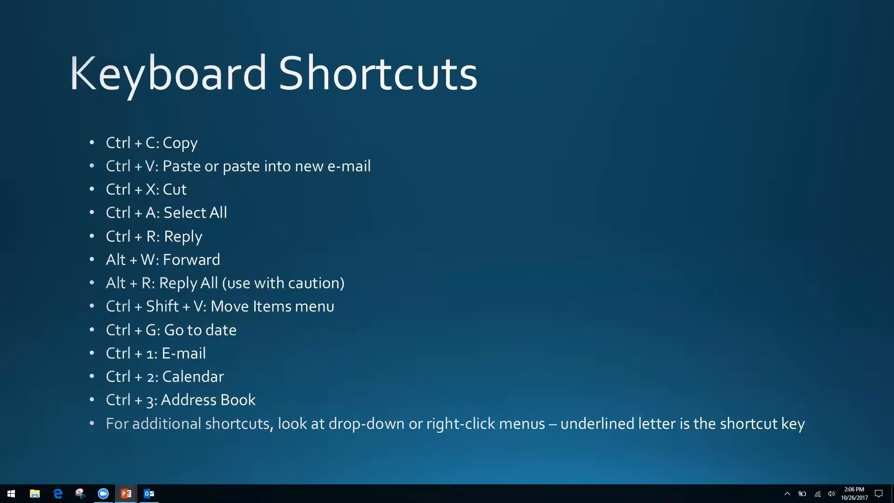
# - Switch from the Keyboard Shortcuts slide back to the Outlook inbox
pyautogui.hotkey('alt', 'Tab')
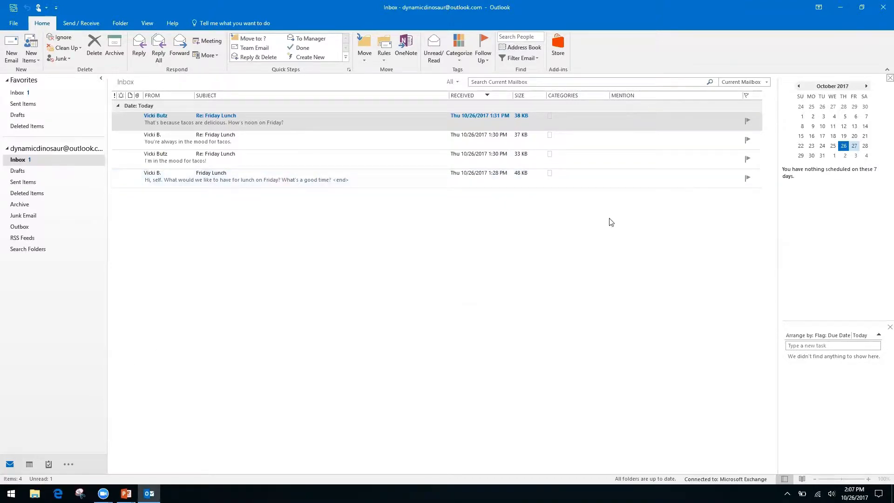
# - Show the October 2017 calendar month widened across the window and open Go To Date
pyautogui.hotkey('ctrl', '2')
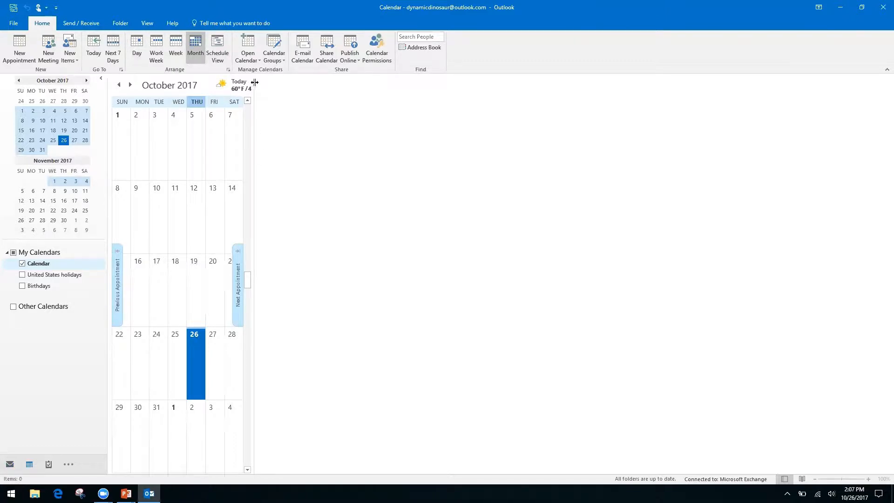
pyautogui.moveTo(250, 86); pyautogui.dragTo(775, 161)
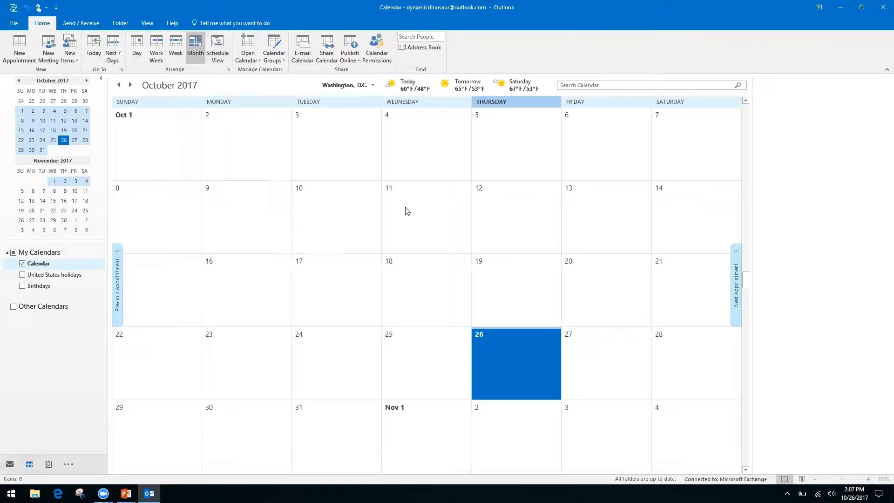
pyautogui.hotkey('ctrl', 'g')
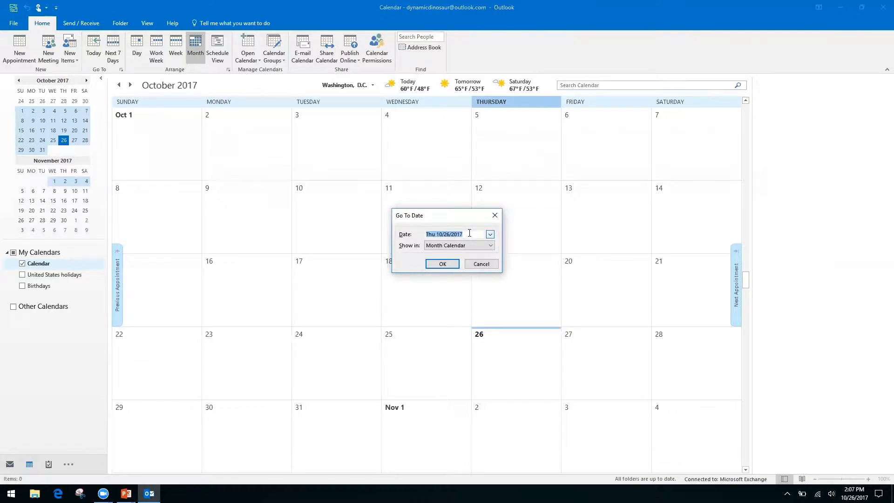
# - Jump the calendar to 11/2/17, then browse forward month by month to March 2018
pyautogui.write('11/2/17')
pyautogui.press('Return')
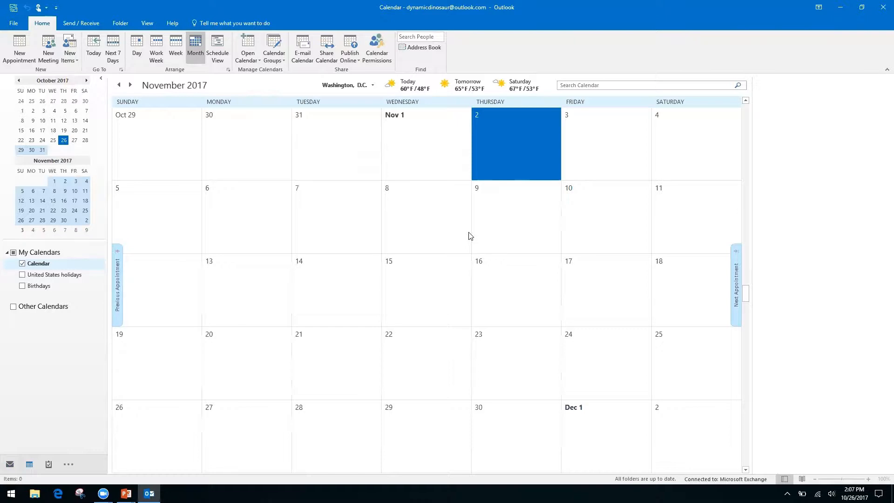
pyautogui.click(87, 80)
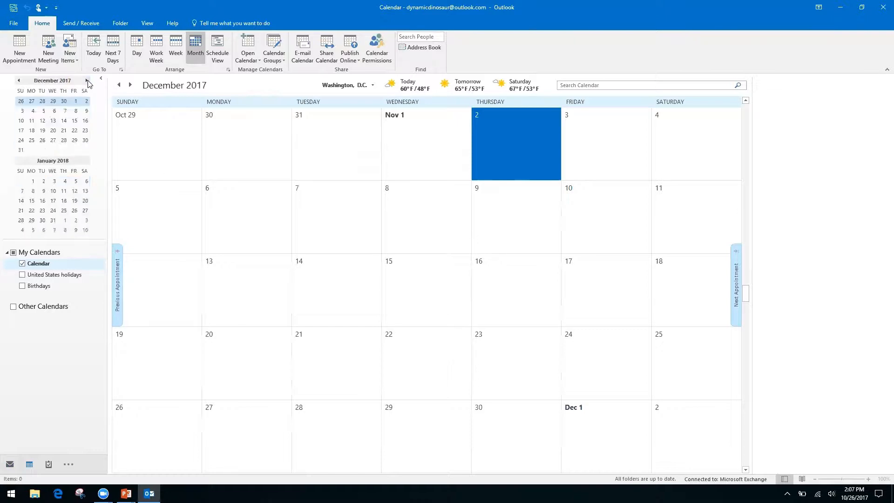
pyautogui.click(87, 80)
pyautogui.click(86, 81)
pyautogui.click(87, 80)
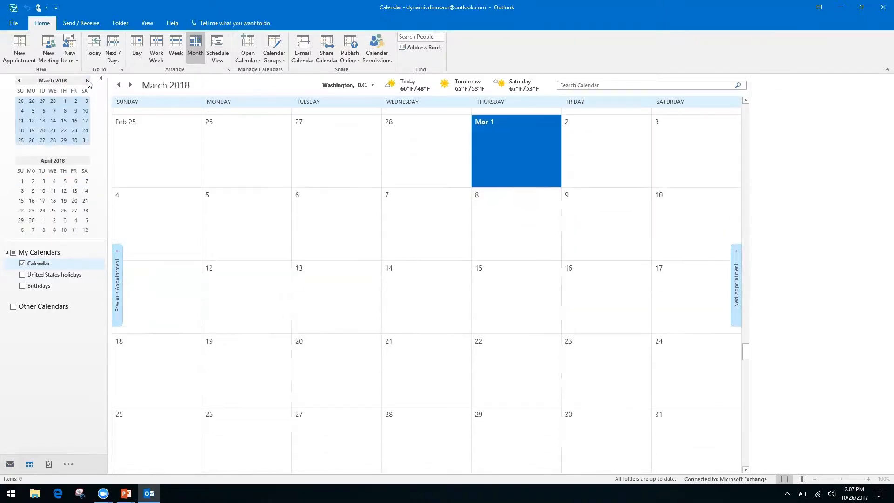
# - Step back to October 2017, glance at the Keyboard Shortcuts slide, and return to Outlook
pyautogui.click(18, 81)
pyautogui.click(18, 80)
pyautogui.click(18, 81)
pyautogui.click(19, 80)
pyautogui.click(19, 80)
pyautogui.click(18, 80)
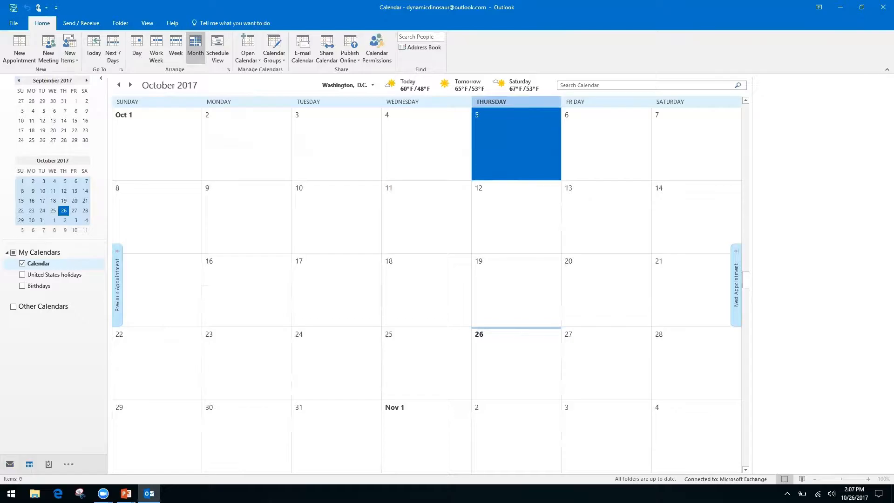
pyautogui.hotkey('alt', 'Tab')
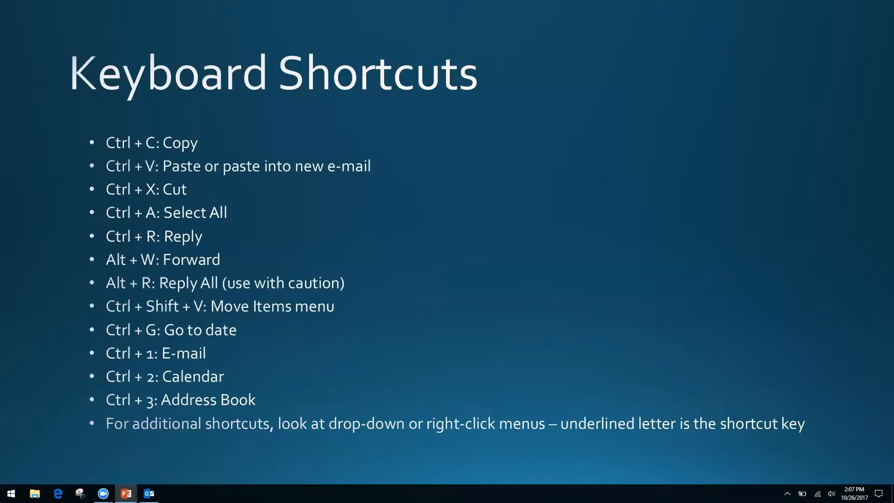
pyautogui.hotkey('alt', 'Tab')
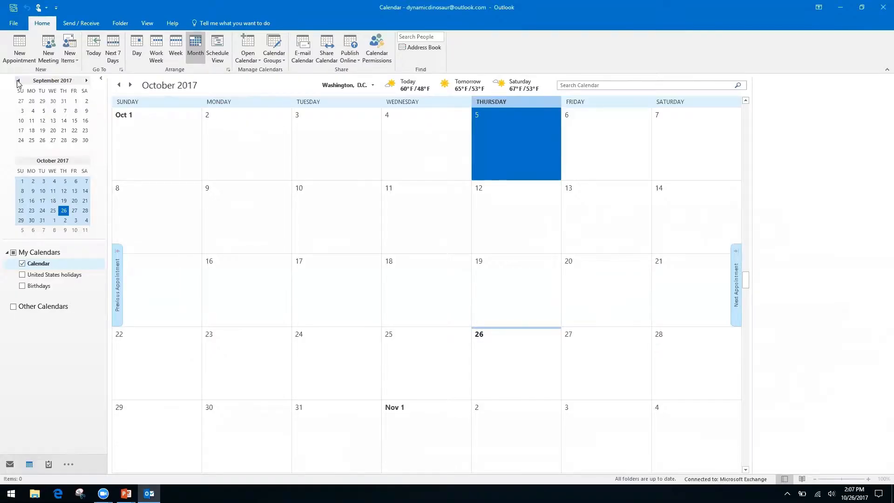
# - Switch through Mail, Calendar and Contacts with Ctrl+1, Ctrl+2 and Ctrl+3
pyautogui.hotkey('ctrl', '1')
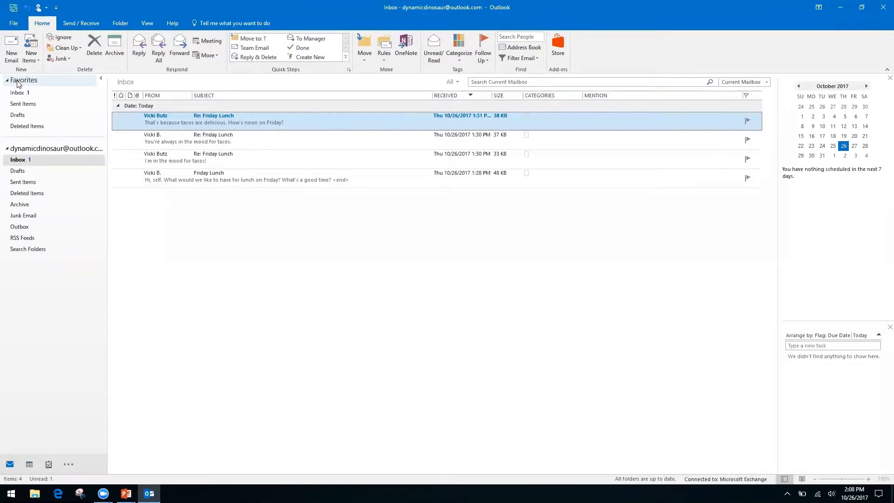
pyautogui.hotkey('ctrl', '2')
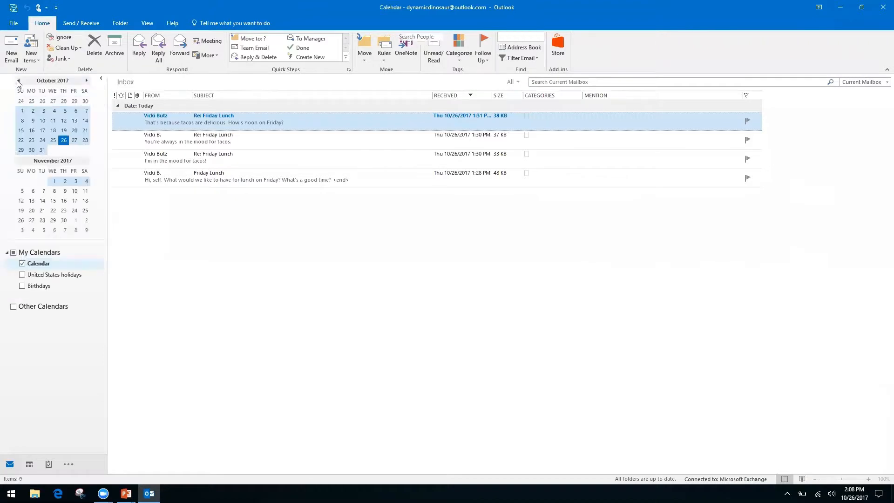
pyautogui.hotkey('ctrl', '3')
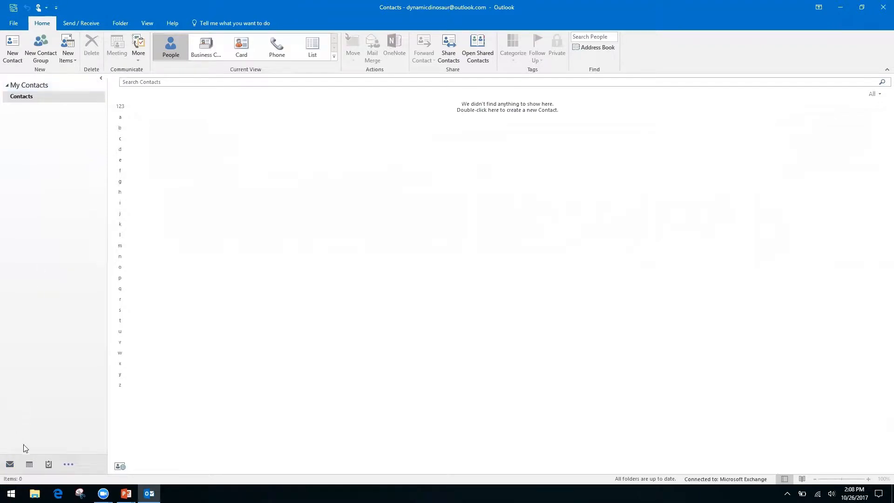
# - Open the navigation bar's ... list of extra destinations, then dismiss it
pyautogui.moveTo(48, 464)
pyautogui.click(70, 465)
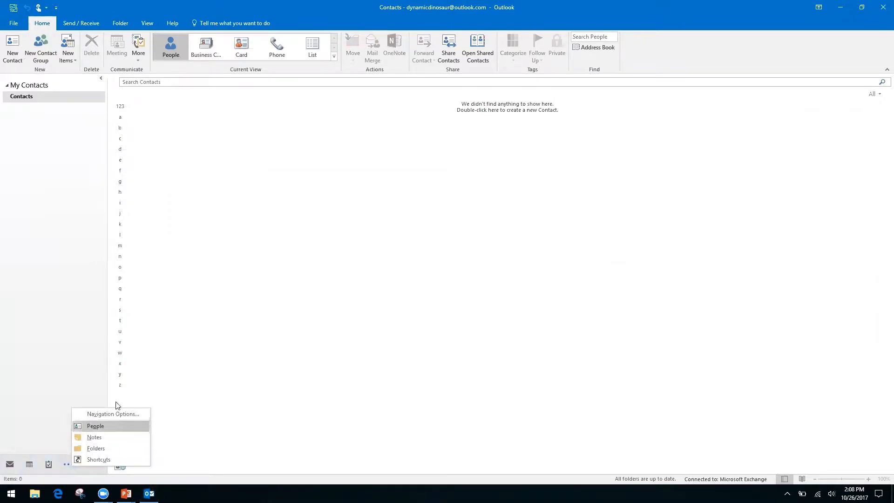
pyautogui.click(37, 392)
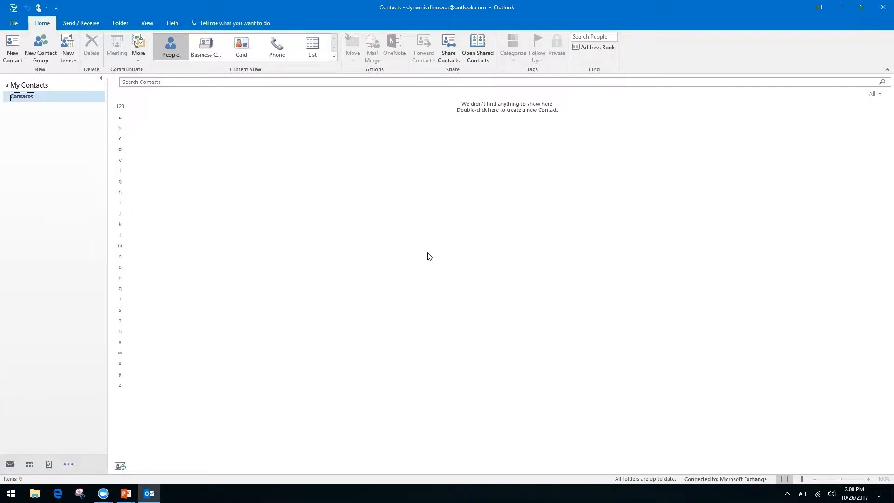
# - Cycle Mail, Calendar, Contacts, Notes and back to Mail, then briefly view the Keyboard Shortcuts slide
pyautogui.hotkey('ctrl', '1')
pyautogui.hotkey('ctrl', '2')
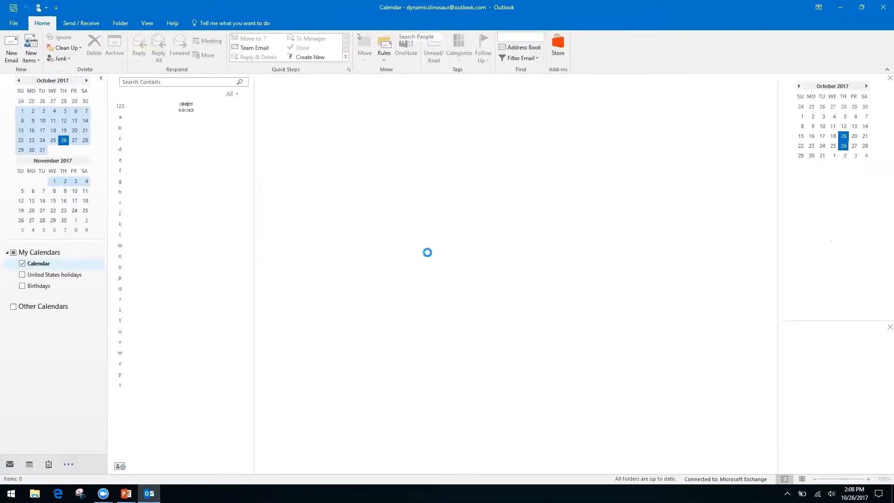
pyautogui.hotkey('ctrl', '3')
pyautogui.hotkey('ctrl', '5')
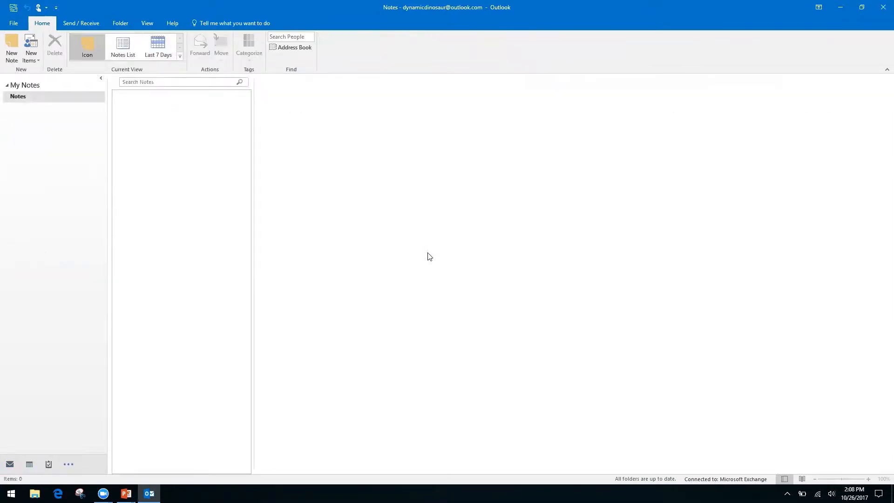
pyautogui.hotkey('ctrl', '1')
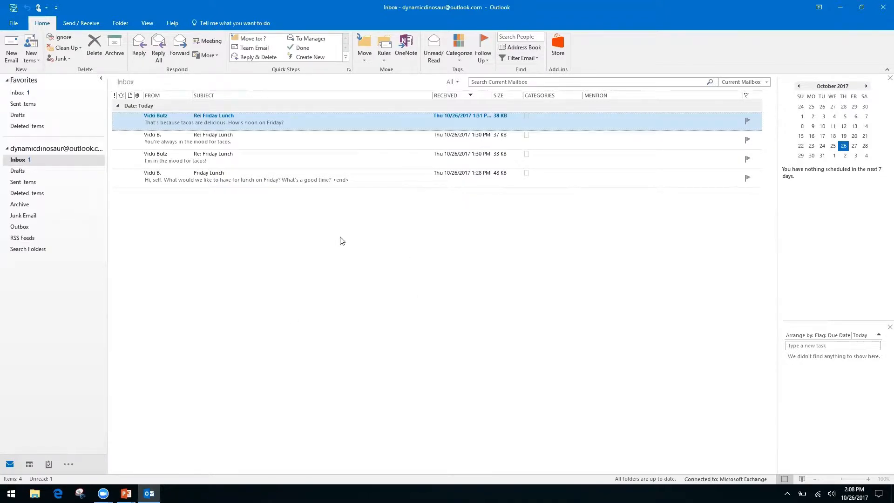
pyautogui.hotkey('alt', 'Tab')
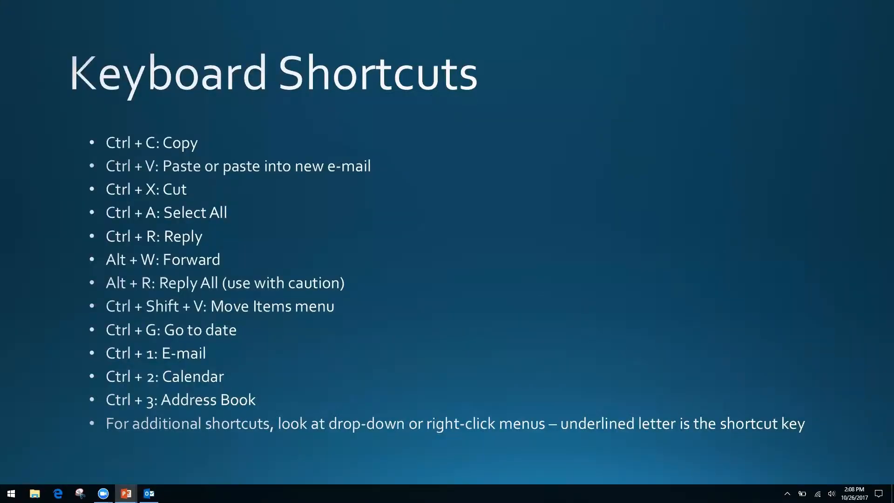
pyautogui.hotkey('alt', 'Tab')
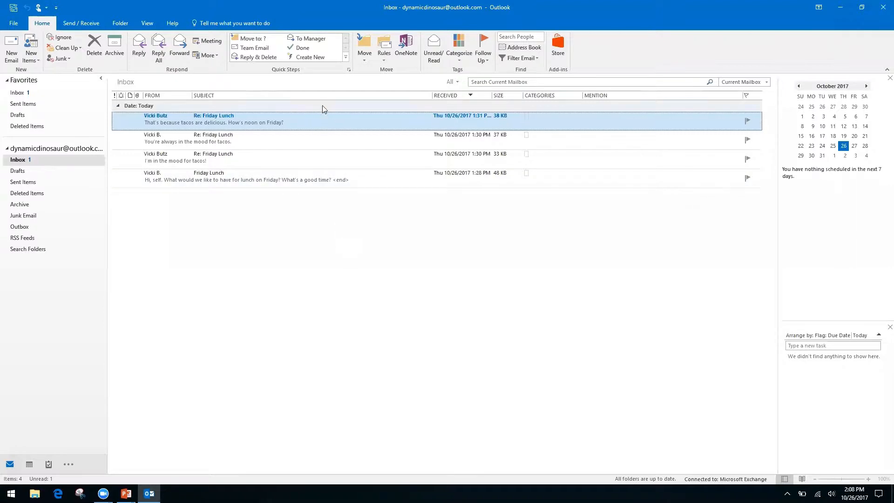
pyautogui.rightClick(328, 126)
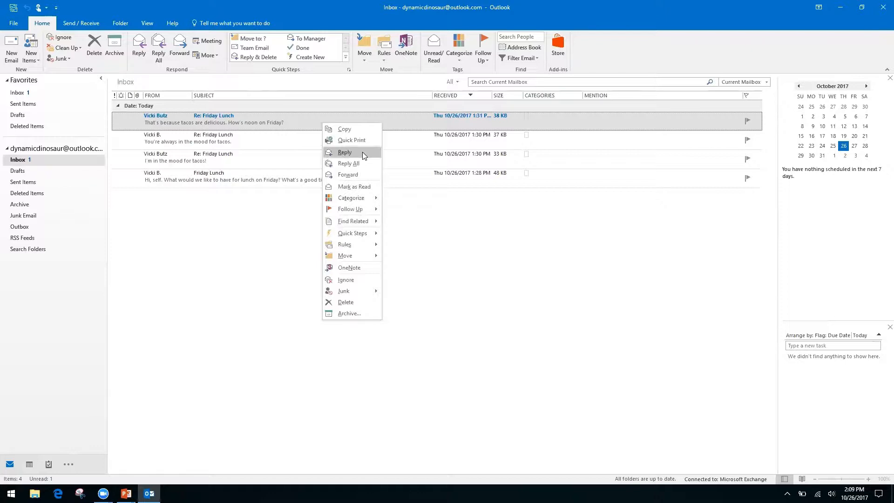
pyautogui.rightClick(425, 226)
pyautogui.click(340, 204)
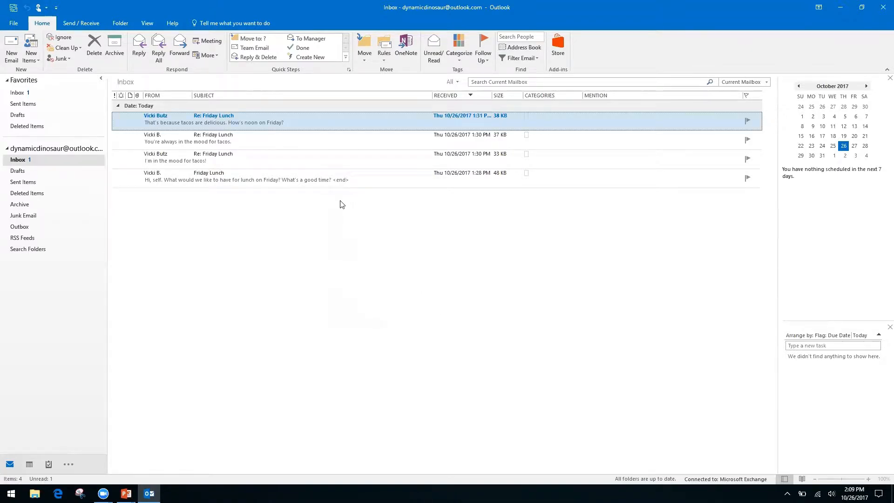
pyautogui.rightClick(320, 116)
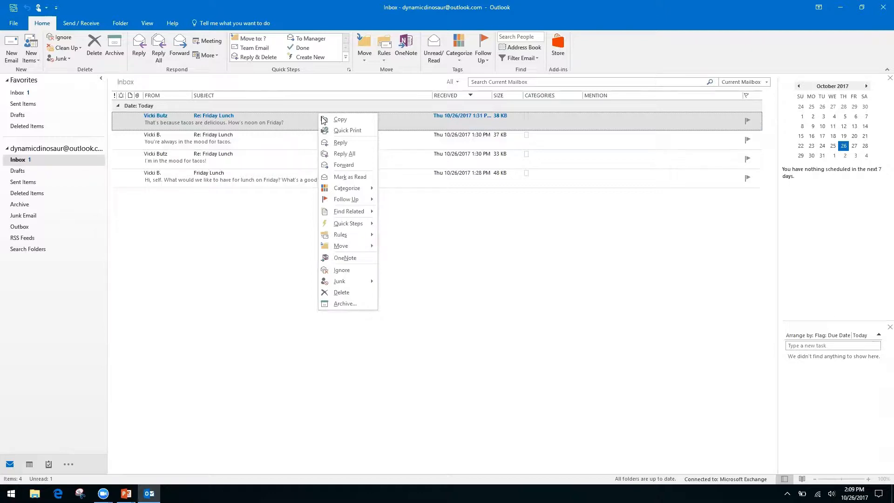
pyautogui.click(458, 247)
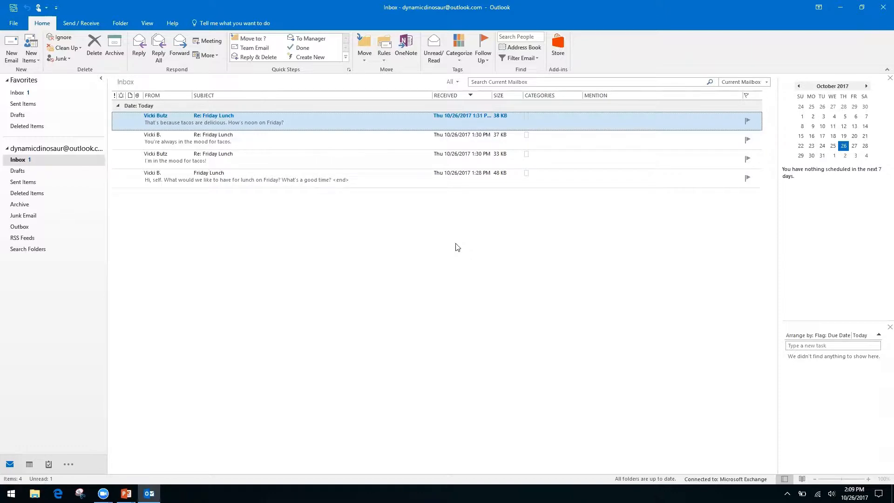
pyautogui.hotkey('alt', 'Tab')
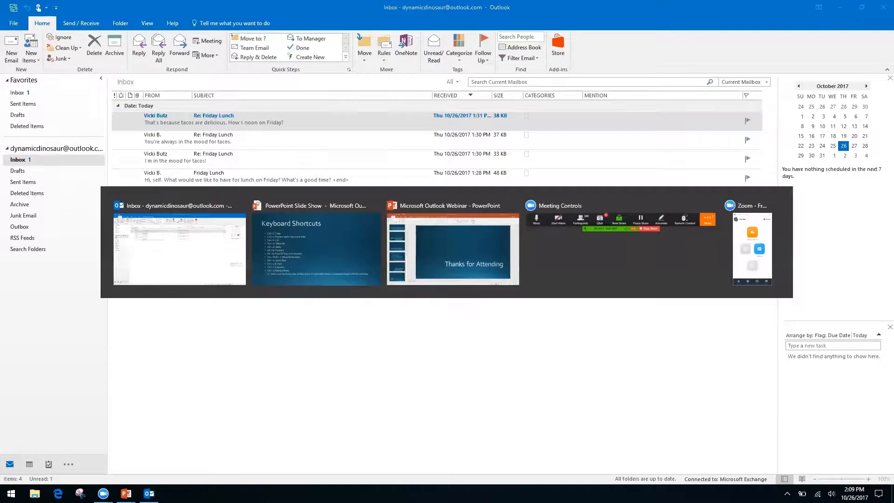
pyautogui.press('Right')
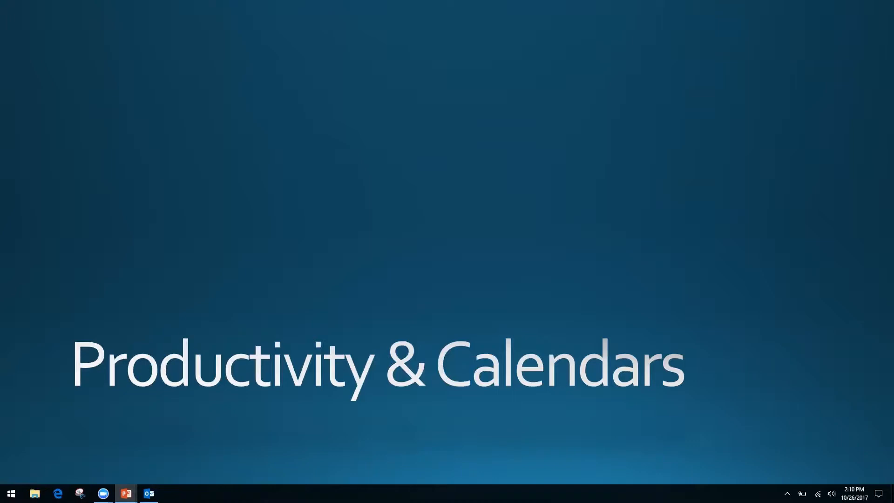
pyautogui.hotkey('alt', 'Tab')
pyautogui.hotkey('alt', 'Tab')
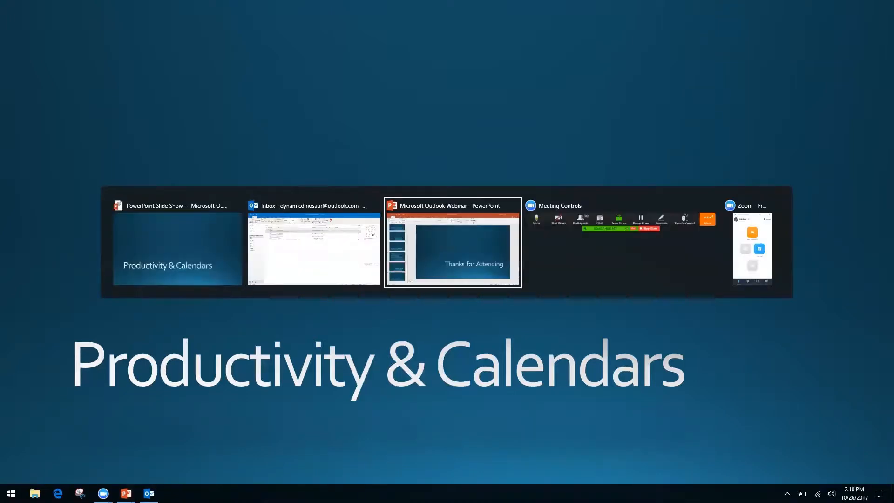
pyautogui.hotkey('alt', 'shift', 'Tab')
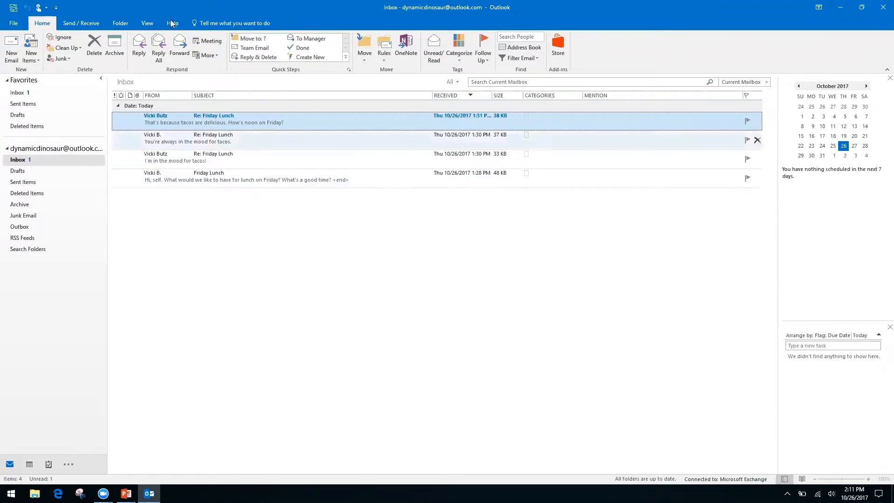
# - Turn on Show as Conversations from the View tab and apply it to the mailboxes
pyautogui.click(148, 26)
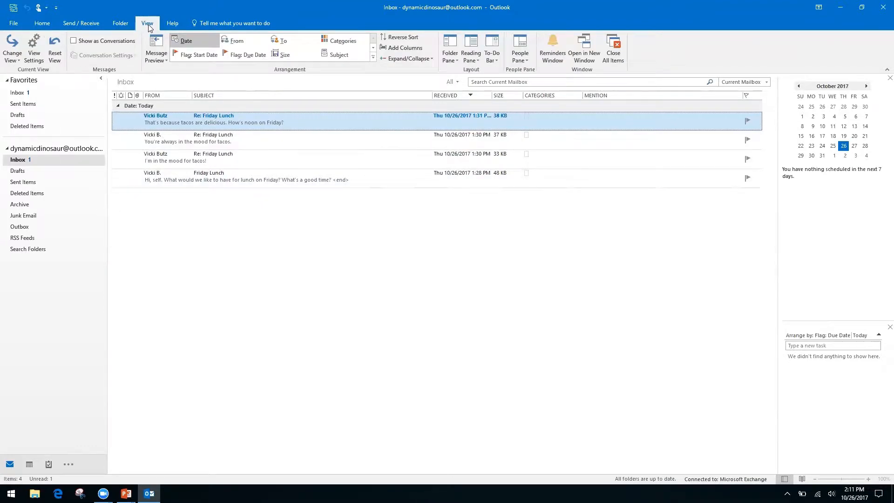
pyautogui.click(73, 42)
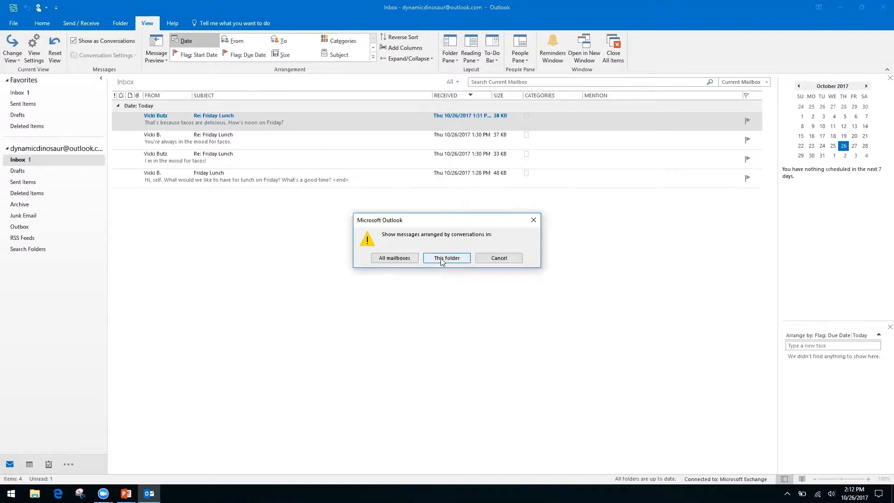
pyautogui.click(394, 259)
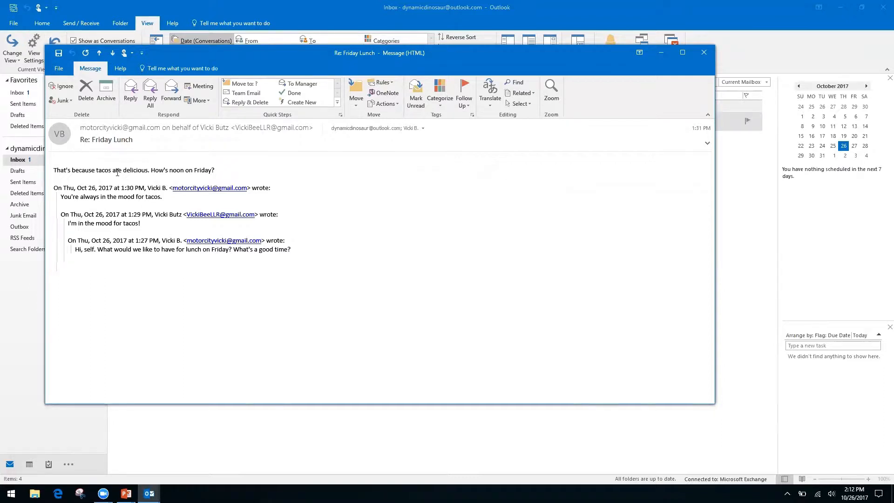
# - Close the Re: Friday Lunch window and expand the conversation to list its four messages
pyautogui.click(704, 53)
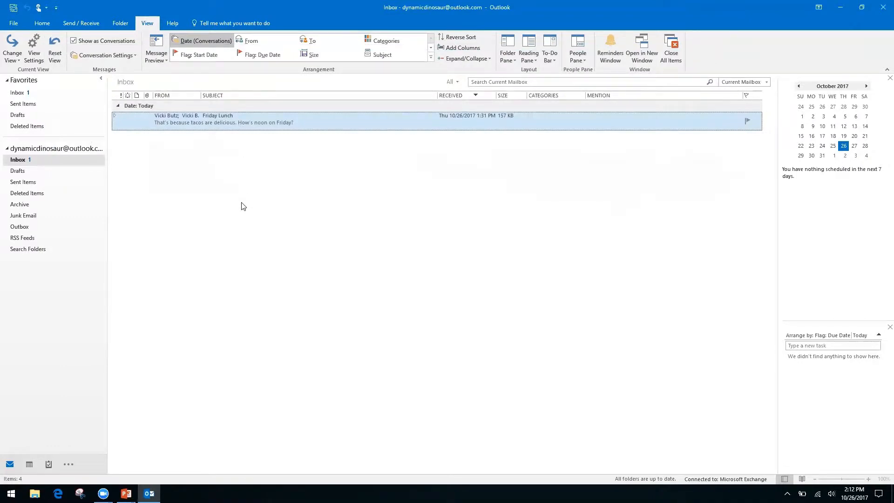
pyautogui.click(115, 118)
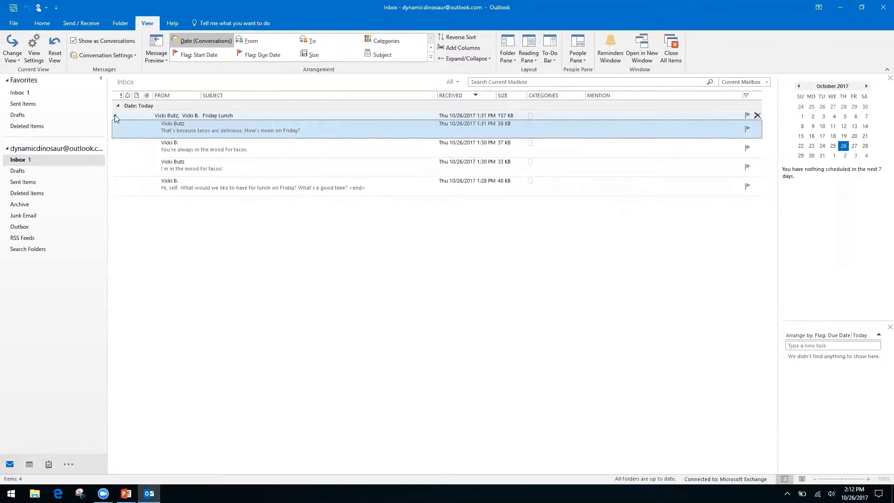
pyautogui.click(115, 118)
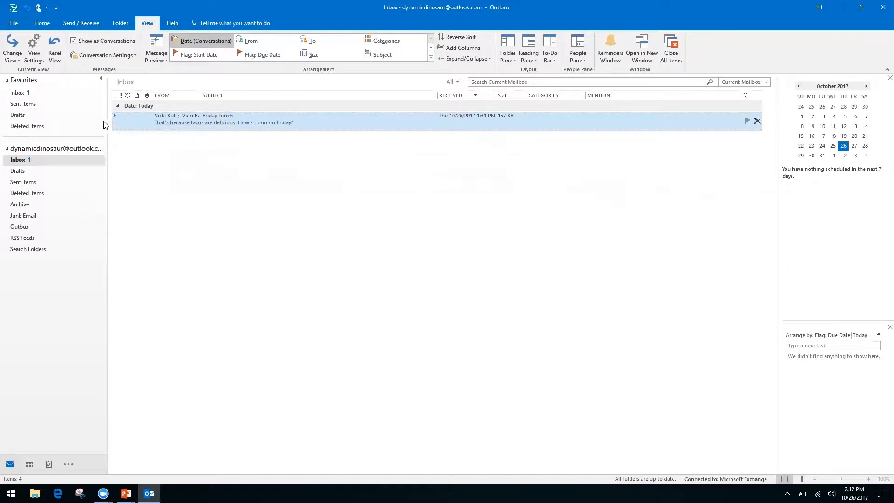
pyautogui.click(115, 116)
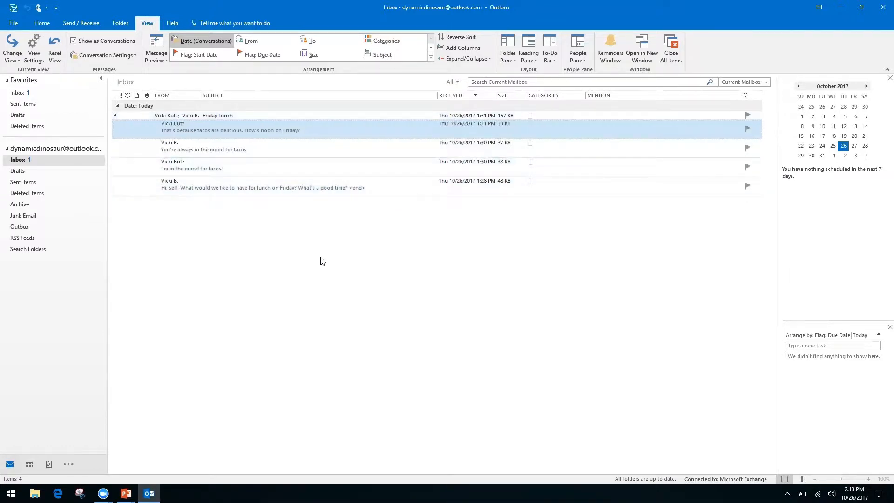
# - Open the oldest Friday Lunch message and show its suggested 12:00–12:30 PM event on October 27
pyautogui.doubleClick(296, 185)
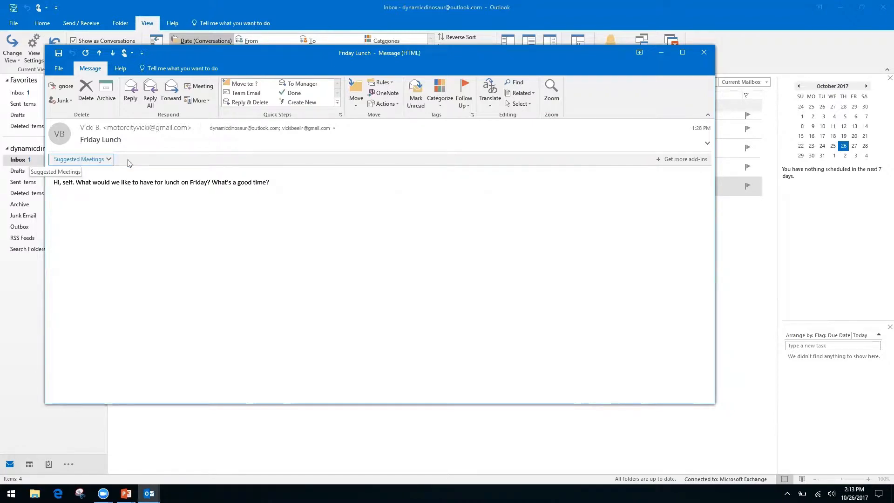
pyautogui.click(109, 159)
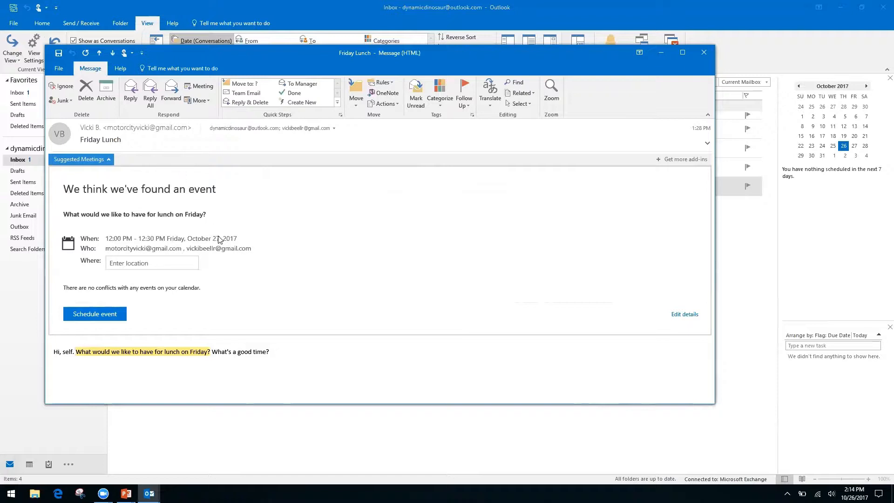
# - Set the lunch location to 'Ihop', schedule it, and show Friday, October 27's agenda
pyautogui.click(150, 263)
pyautogui.write('Ihop')
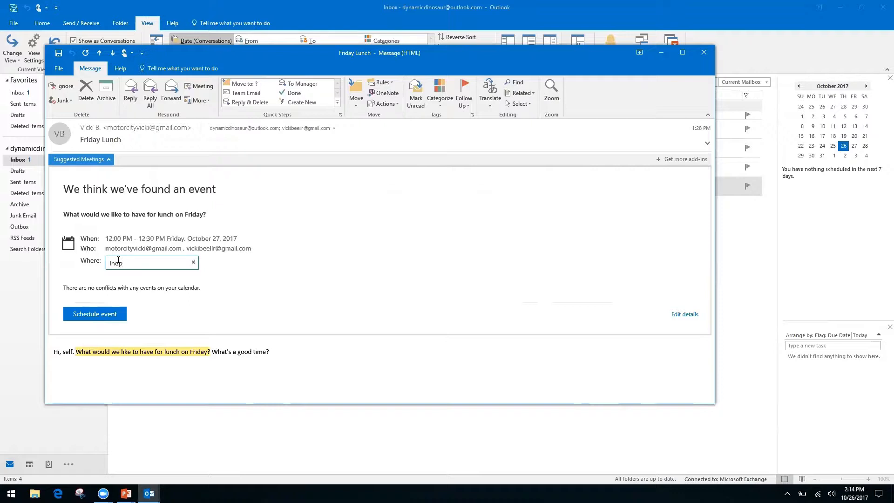
pyautogui.press('Return')
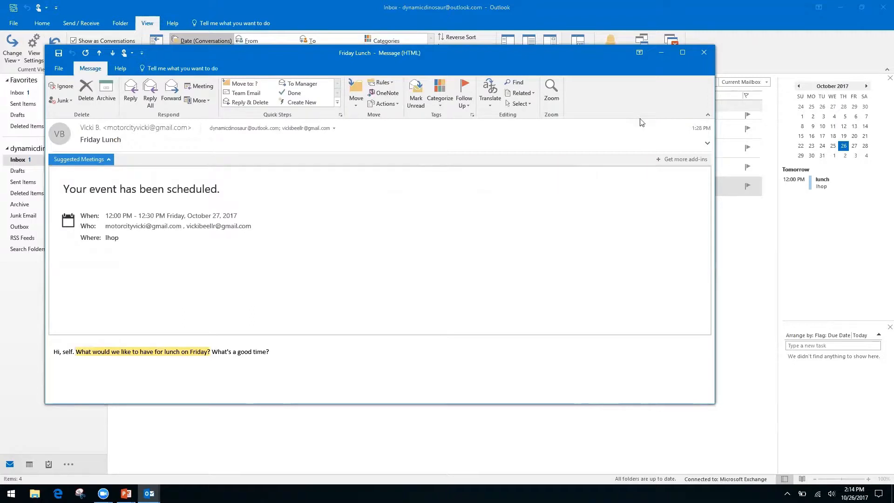
pyautogui.click(704, 53)
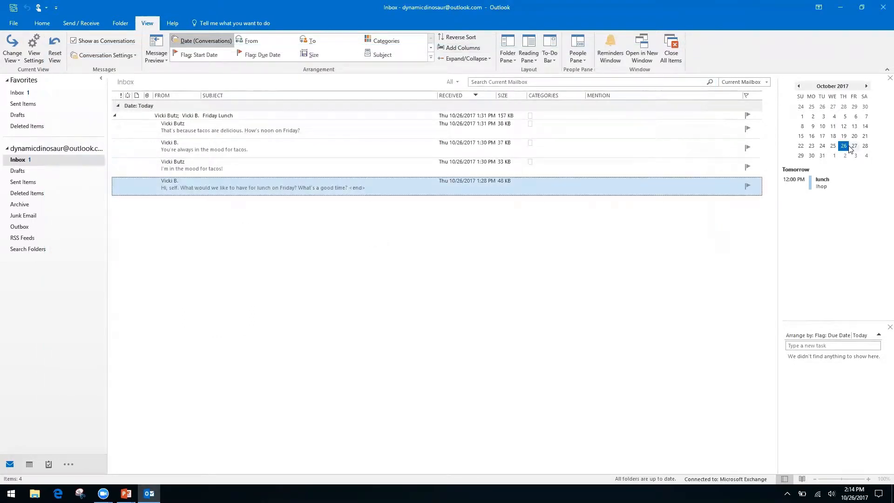
pyautogui.click(854, 146)
# - Open October 27 in the October 2017 month calendar showing the Friday lunch
pyautogui.doubleClick(854, 146)
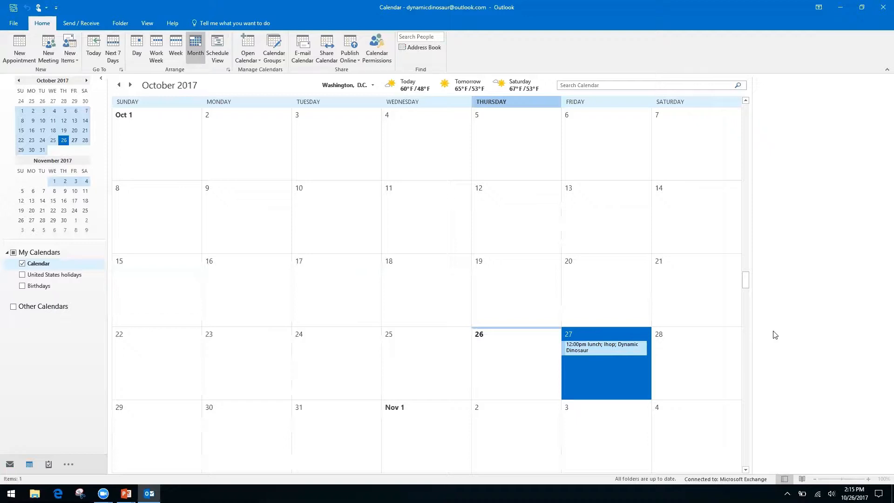
# - Switch back to the Productivity & Calendars title slide with Alt+Tab
pyautogui.hotkey('alt', 'Tab')
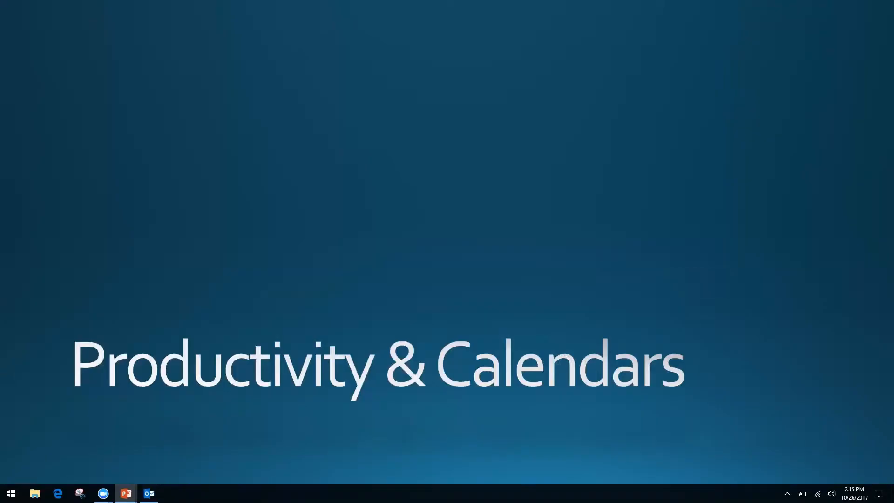
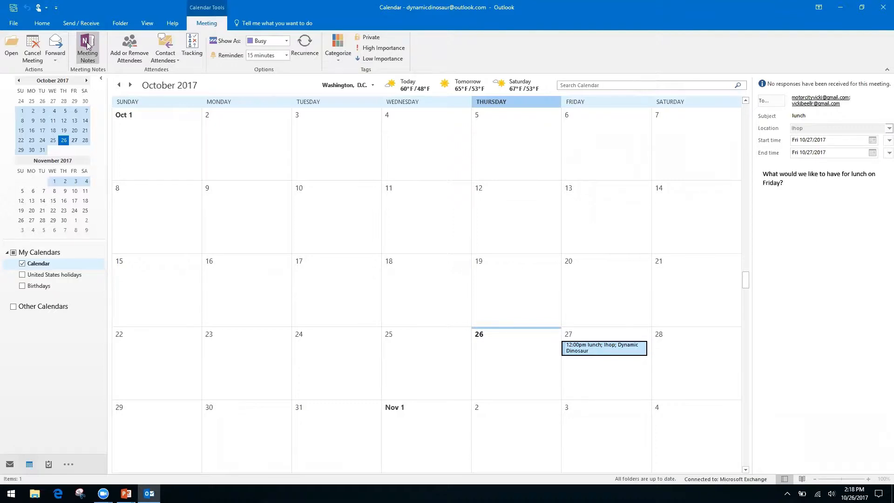
# - Open Meeting Notes for the Friday lunch meeting and choose 'Take notes on your own'
pyautogui.click(86, 44)
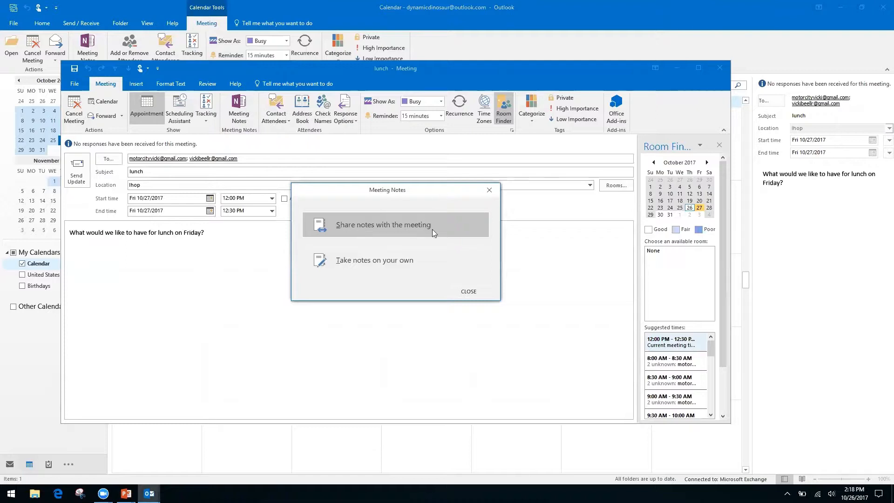
pyautogui.click(369, 261)
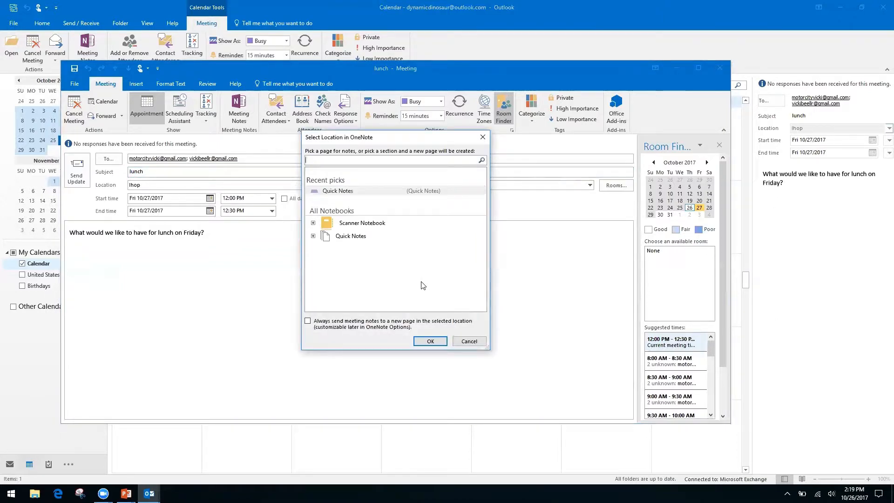
# - File the lunch notes in the Quick Notes section, creating the 'lunch' OneNote page
pyautogui.click(351, 237)
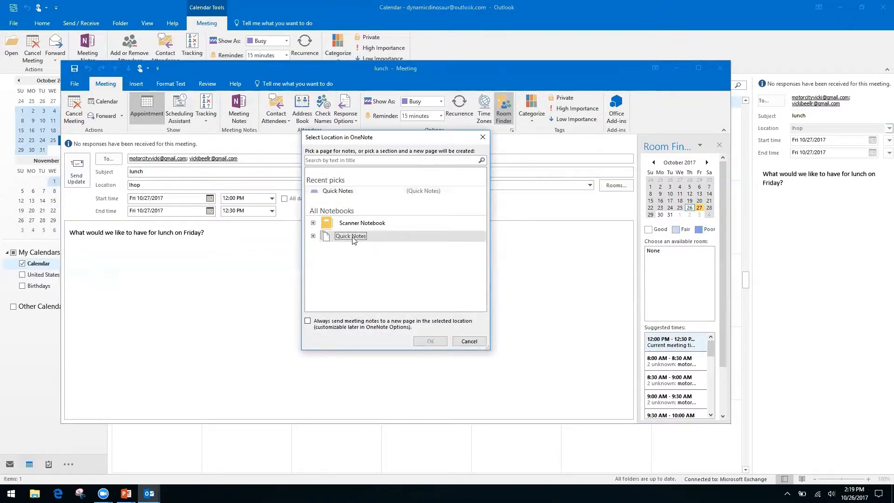
pyautogui.click(313, 236)
pyautogui.click(357, 247)
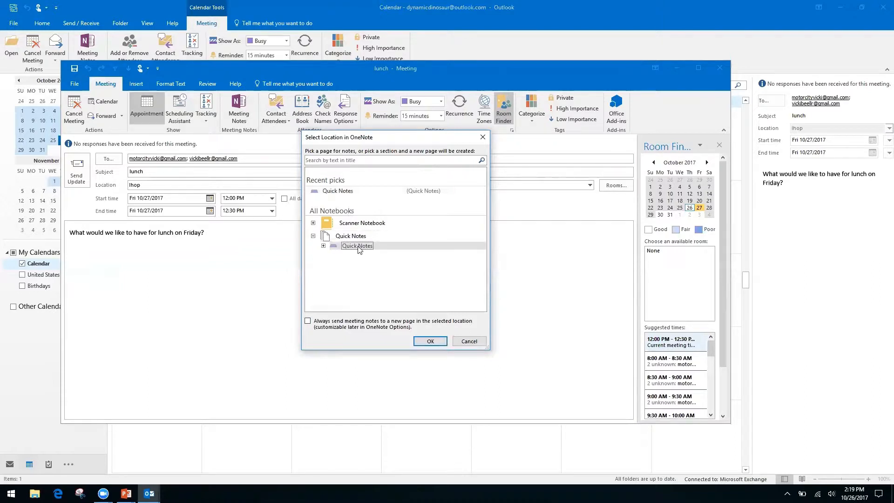
pyautogui.click(426, 345)
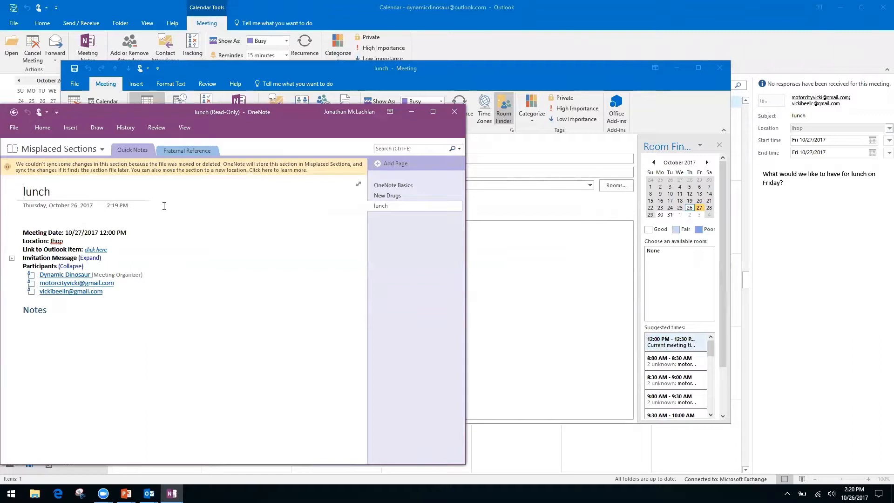
# - Try the lunch page's details block and Notes line, then navigate back to empty Quick Notes
pyautogui.click(44, 218)
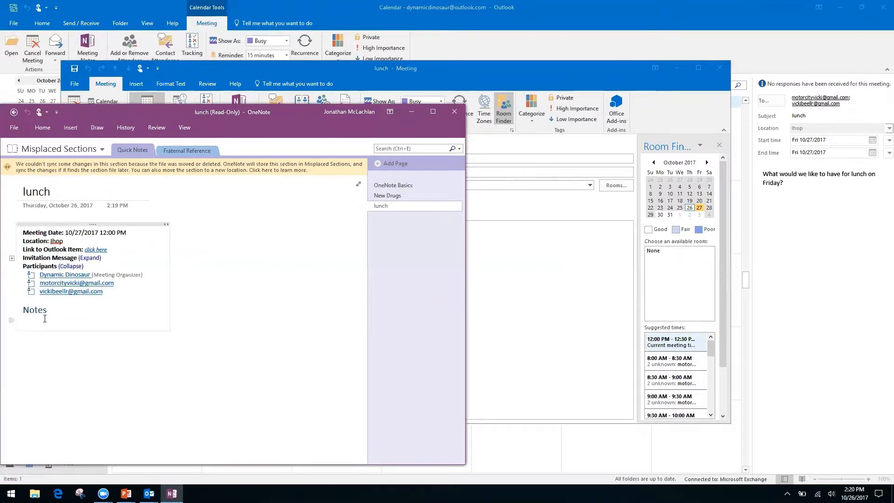
pyautogui.rightClick(61, 308)
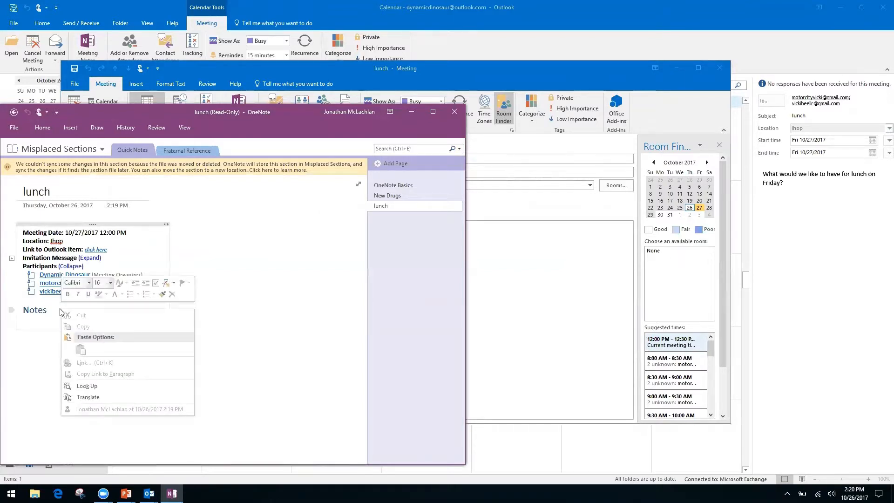
pyautogui.click(254, 329)
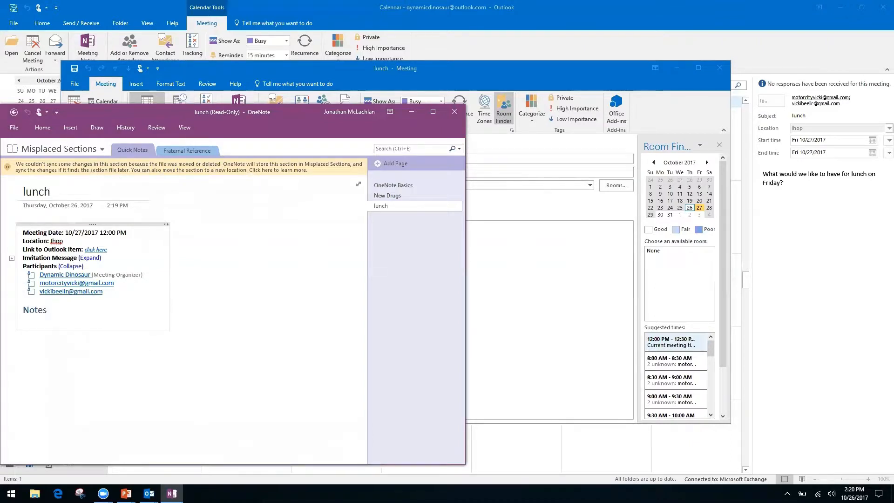
pyautogui.click(94, 377)
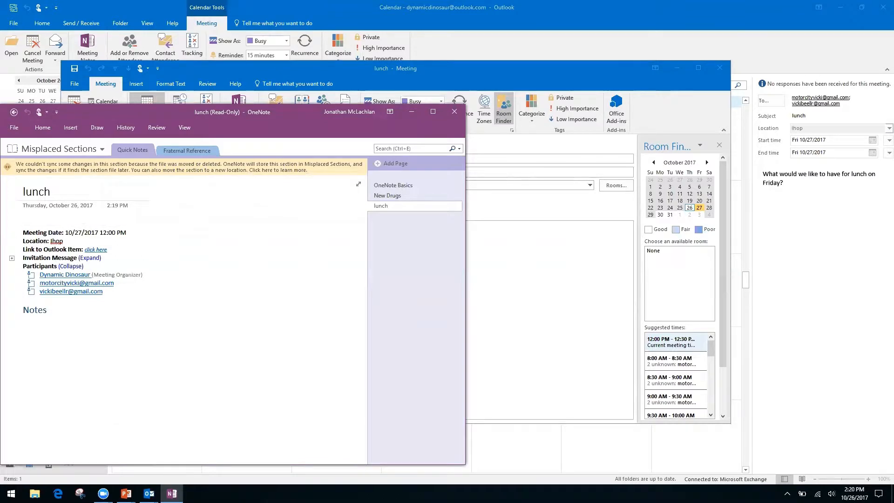
pyautogui.click(29, 326)
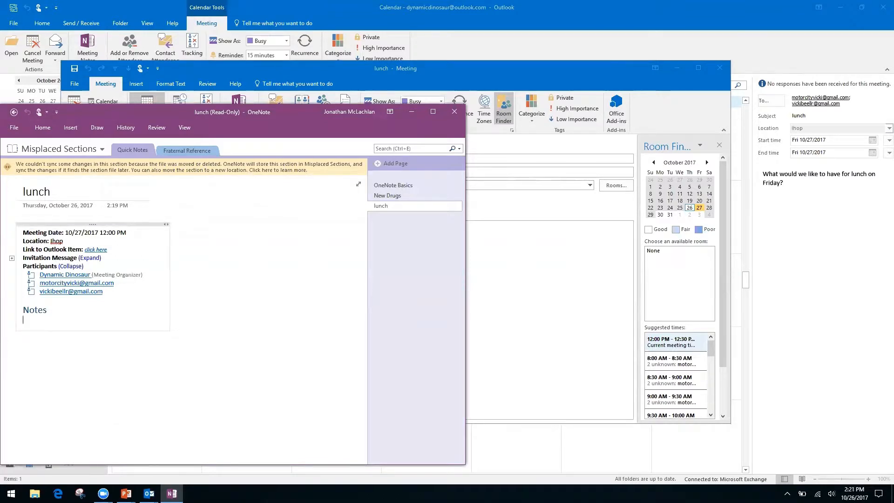
pyautogui.click(22, 343)
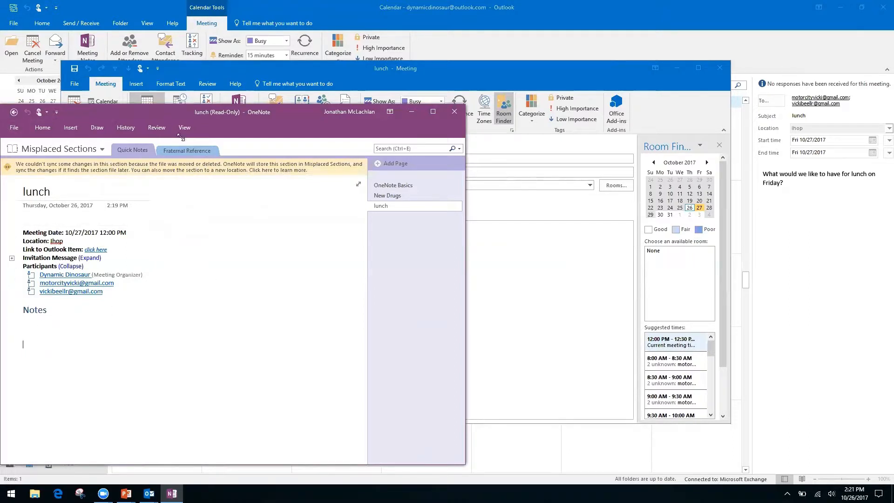
pyautogui.click(14, 112)
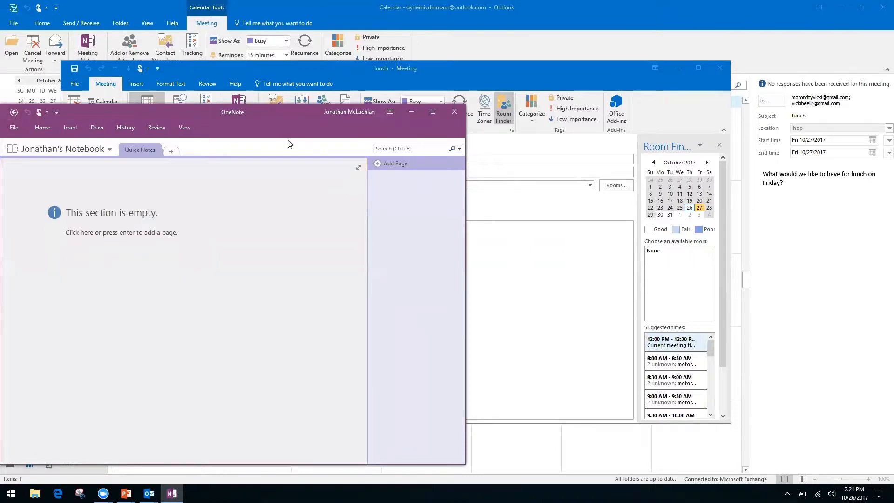
# - Close OneNote and the meeting, reopen the lunch meeting, and choose 'Take notes on your own' again
pyautogui.click(455, 112)
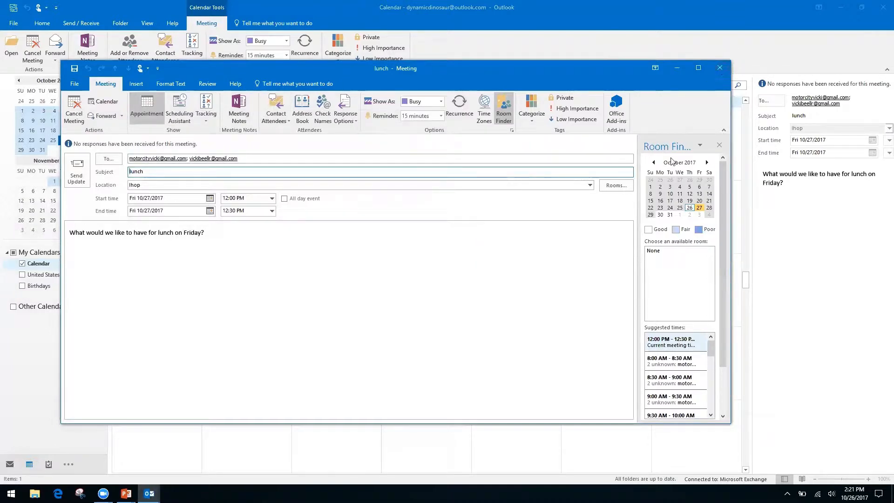
pyautogui.click(720, 69)
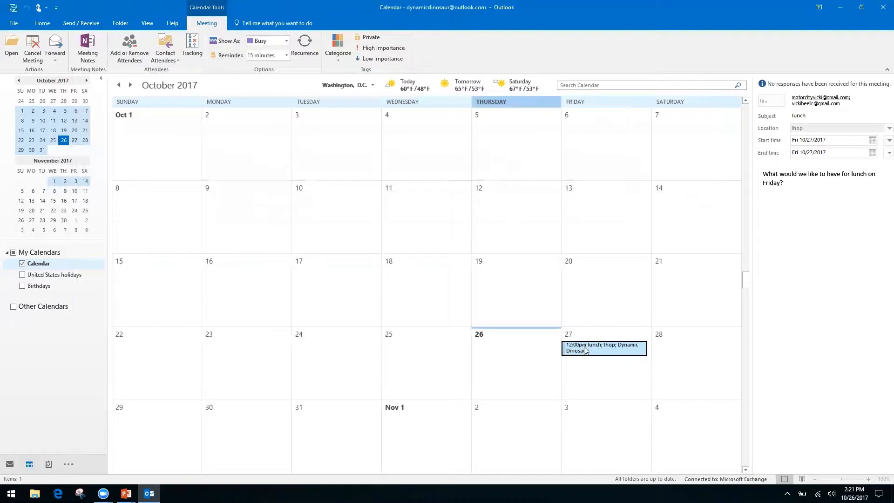
pyautogui.doubleClick(583, 345)
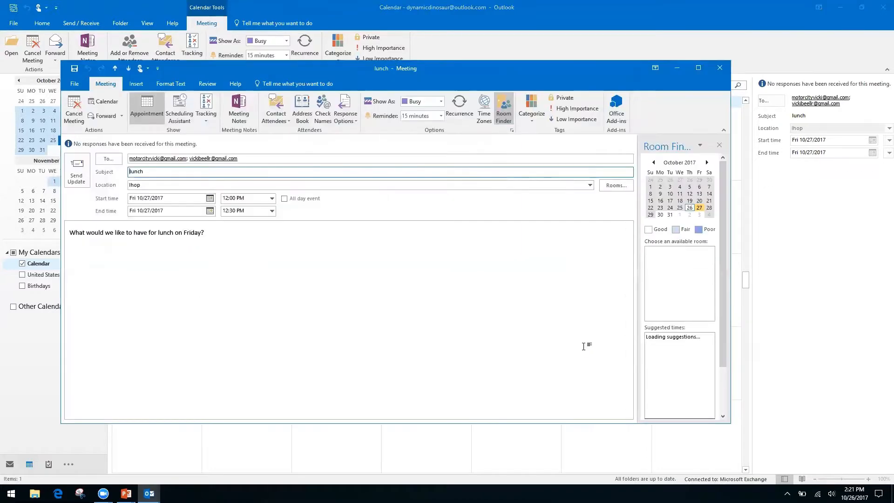
pyautogui.click(239, 108)
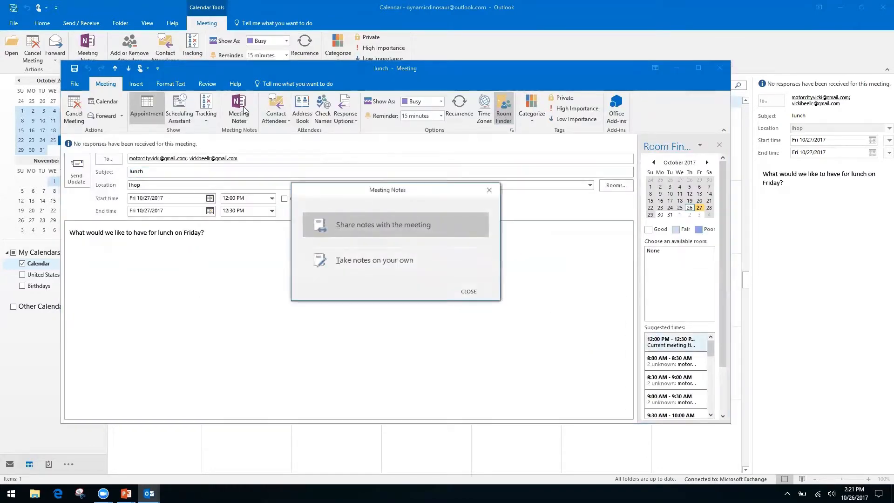
pyautogui.click(403, 266)
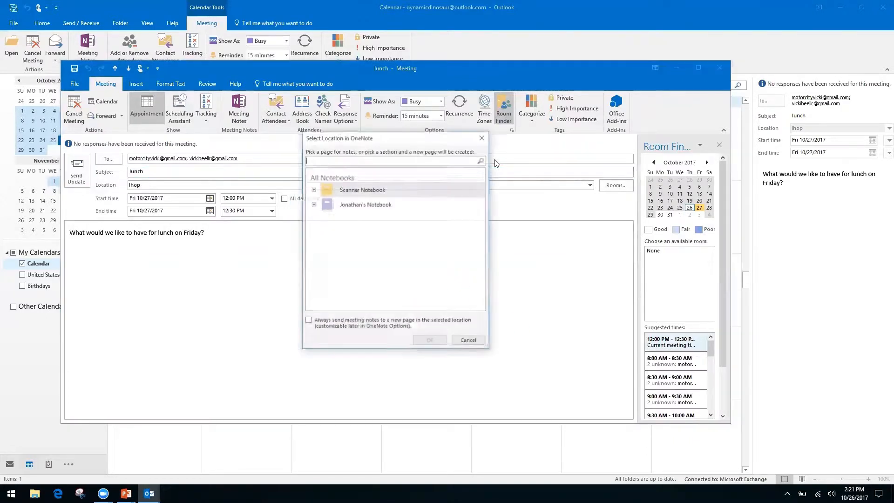
# - Store the notes in the personal notebook's Quick Notes section, then close OneNote and the meeting
pyautogui.click(313, 189)
pyautogui.click(314, 189)
pyautogui.click(313, 205)
pyautogui.click(356, 216)
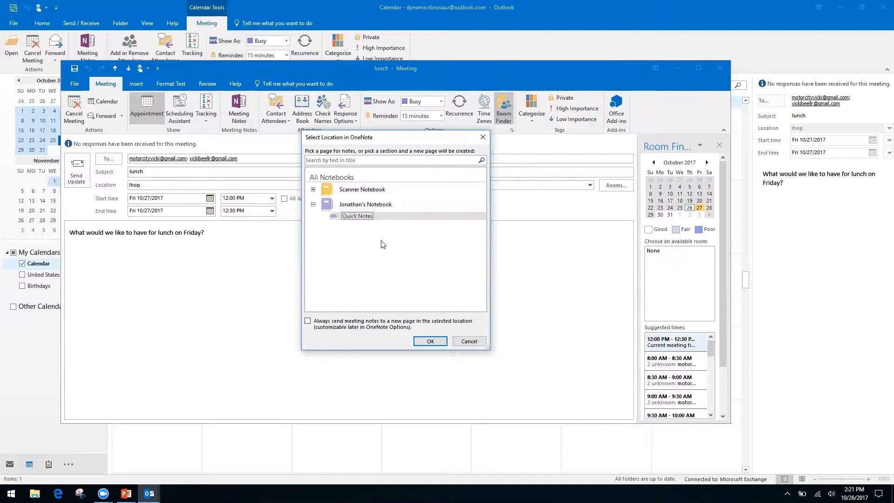
pyautogui.click(432, 341)
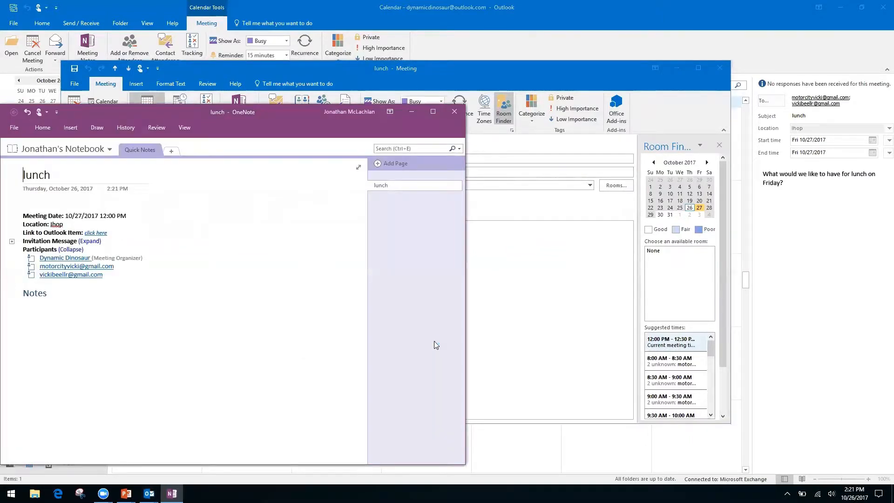
pyautogui.click(454, 112)
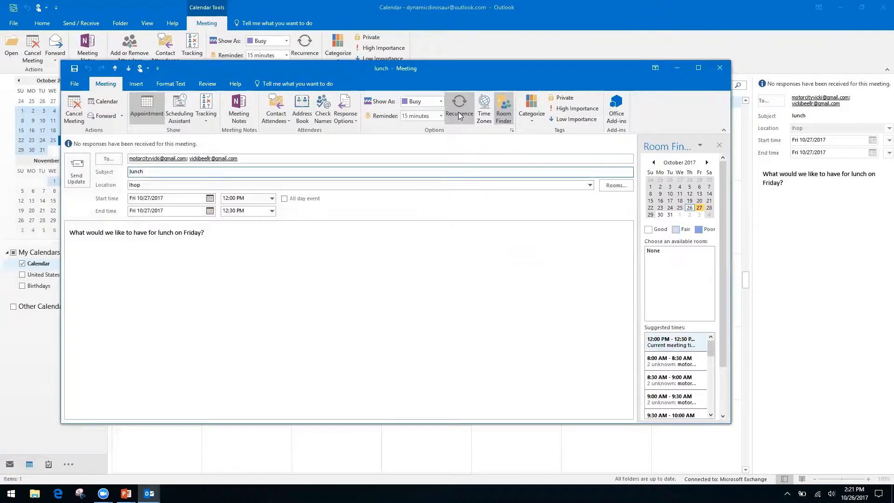
pyautogui.click(721, 69)
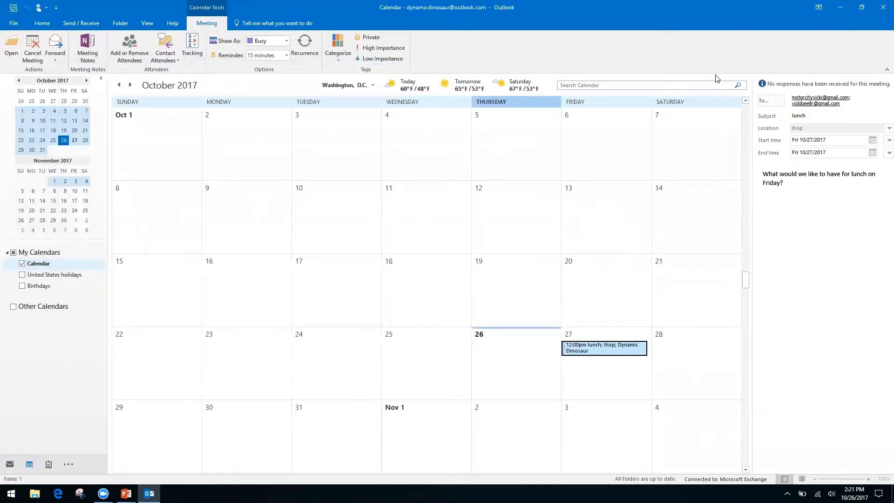
# - Advance PowerPoint to the 'Quicksteps, Rules, and Search Folders' slide and return to Outlook
pyautogui.hotkey('alt', 'Tab')
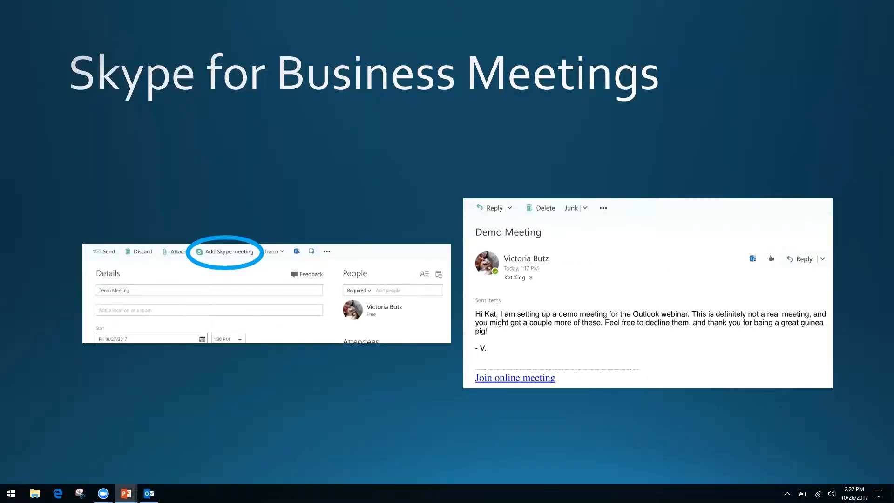
pyautogui.press('Right')
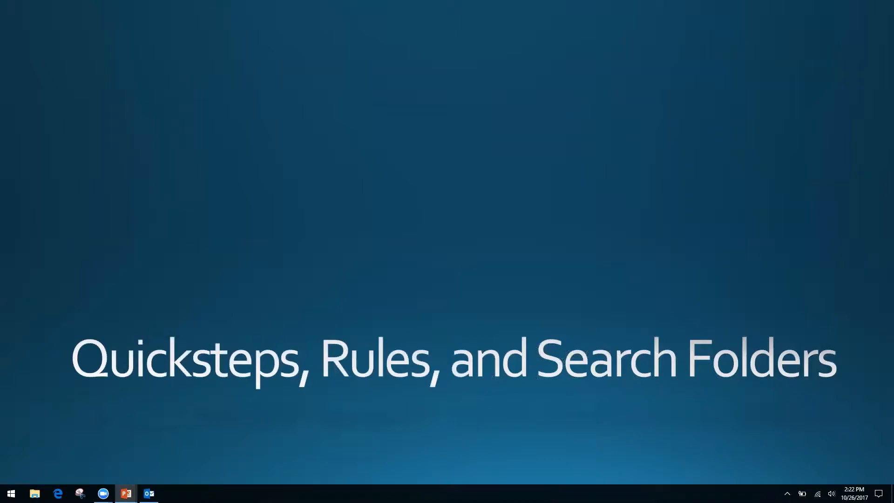
pyautogui.hotkey('alt', 'Tab')
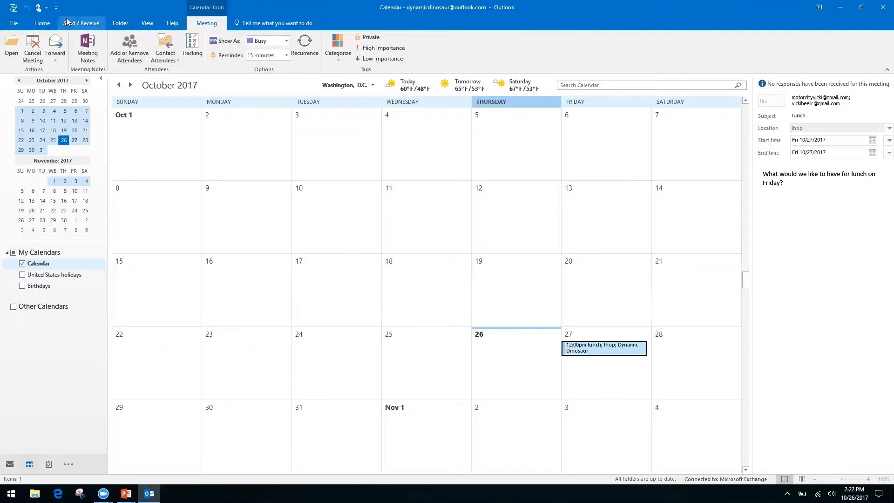
# - Start a Share Calendar invitation from the Home tab, with Availability only details
pyautogui.click(46, 24)
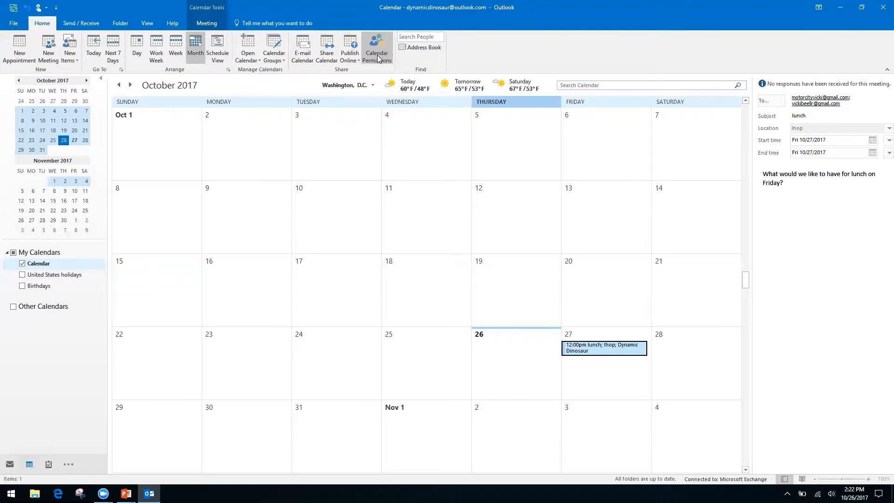
pyautogui.rightClick(321, 56)
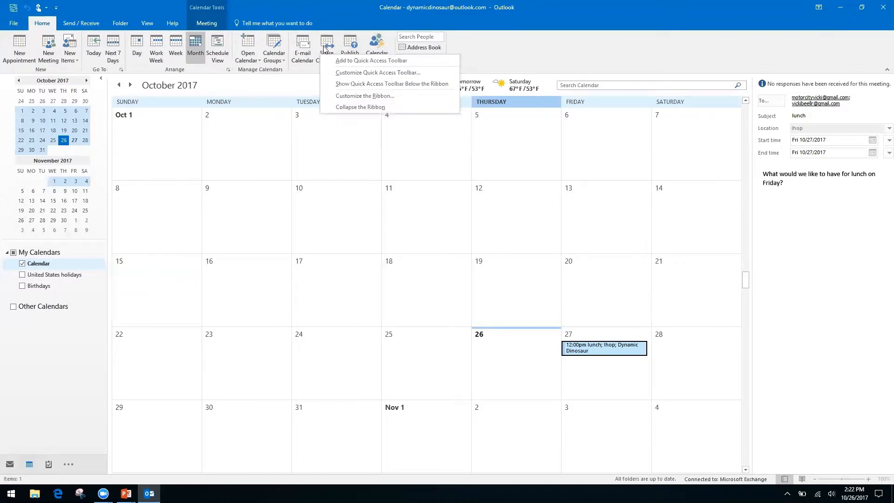
pyautogui.click(328, 44)
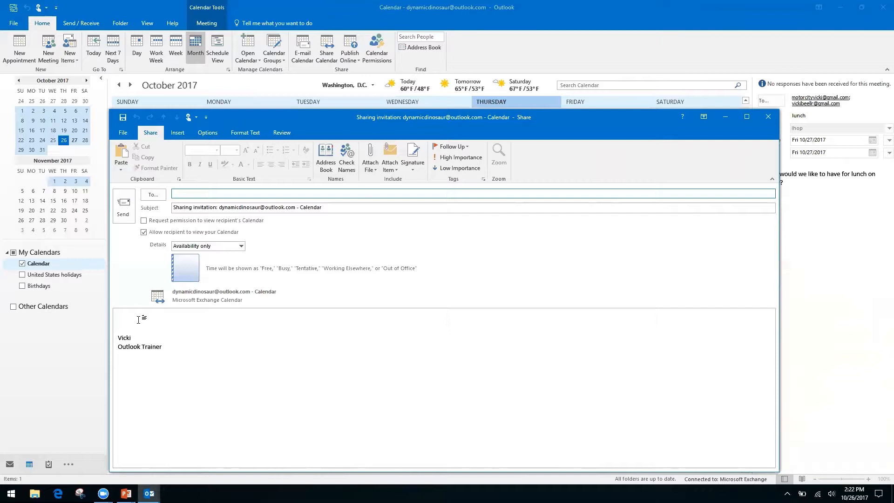
# - Turn on Request permission, keep Availability only, then close the invitation without saving
pyautogui.click(144, 221)
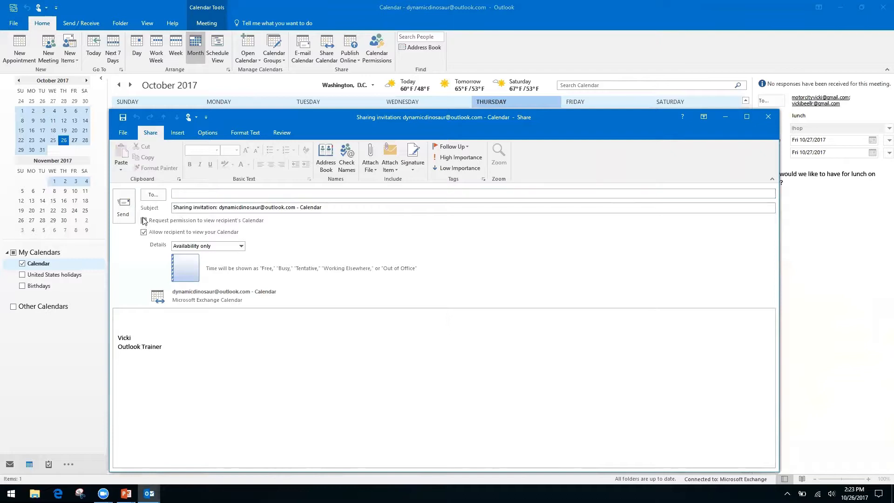
pyautogui.click(143, 220)
pyautogui.click(180, 209)
pyautogui.click(143, 220)
pyautogui.click(217, 205)
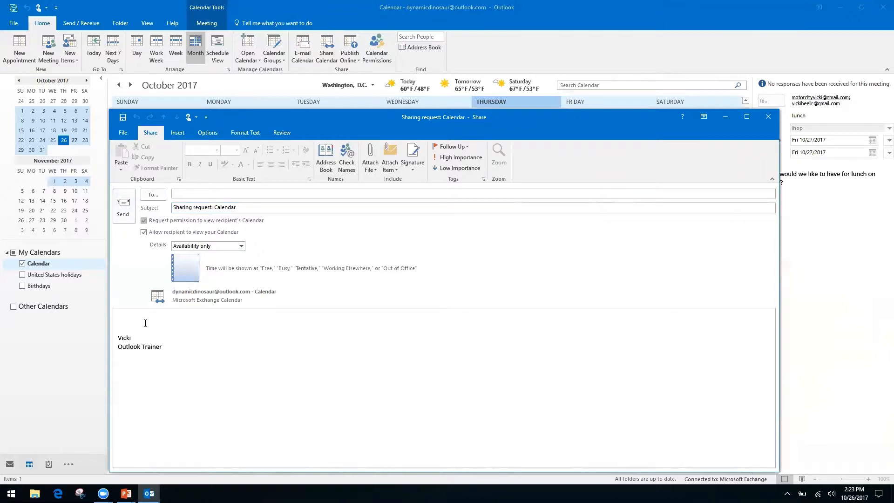
pyautogui.click(130, 318)
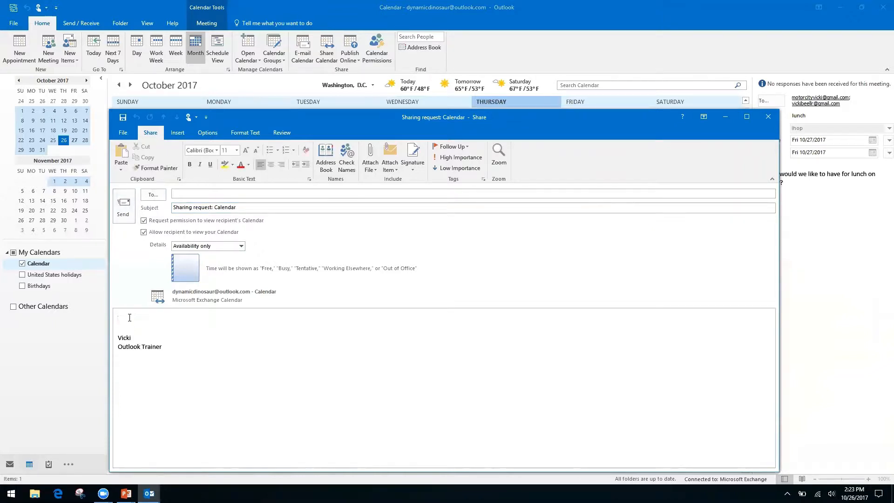
pyautogui.click(242, 247)
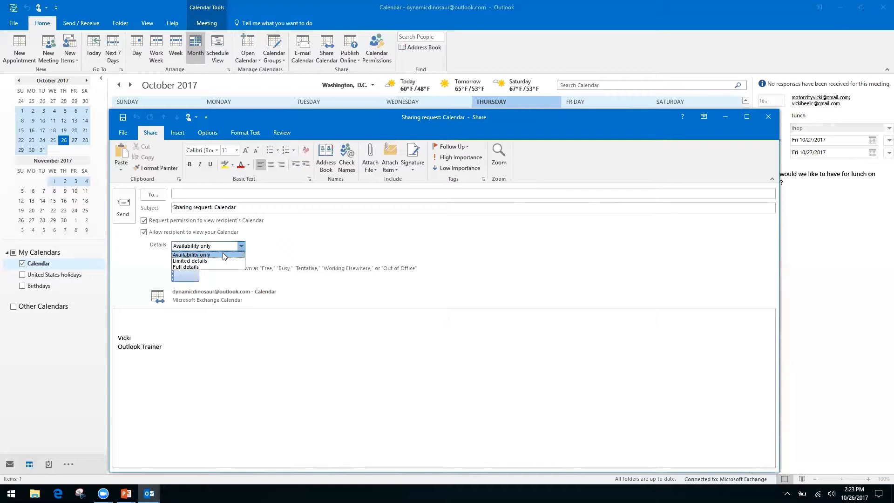
pyautogui.click(283, 240)
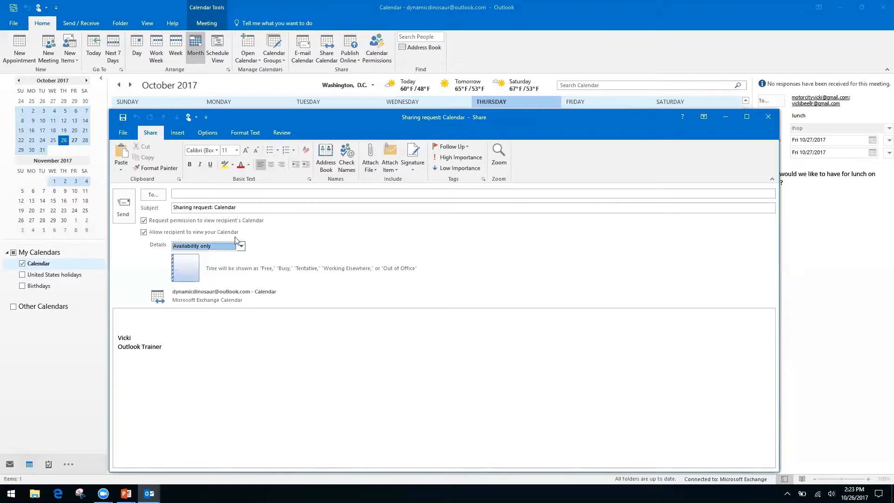
pyautogui.click(143, 220)
pyautogui.click(768, 117)
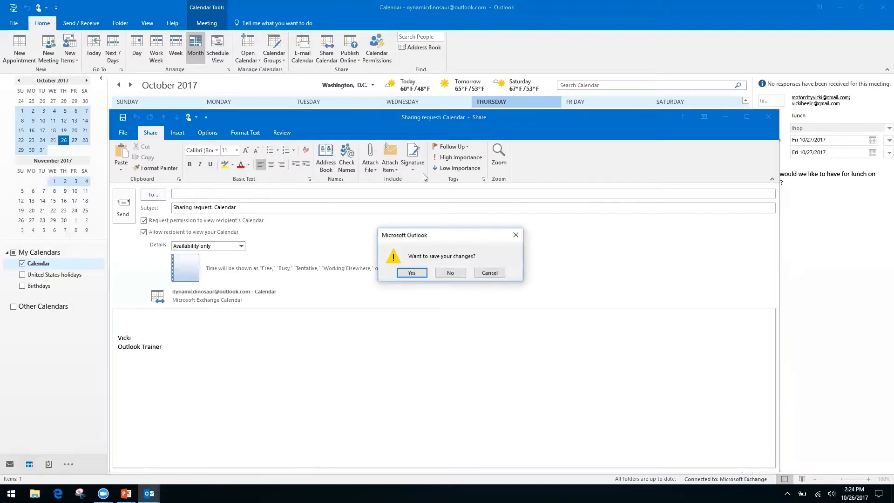
pyautogui.click(450, 273)
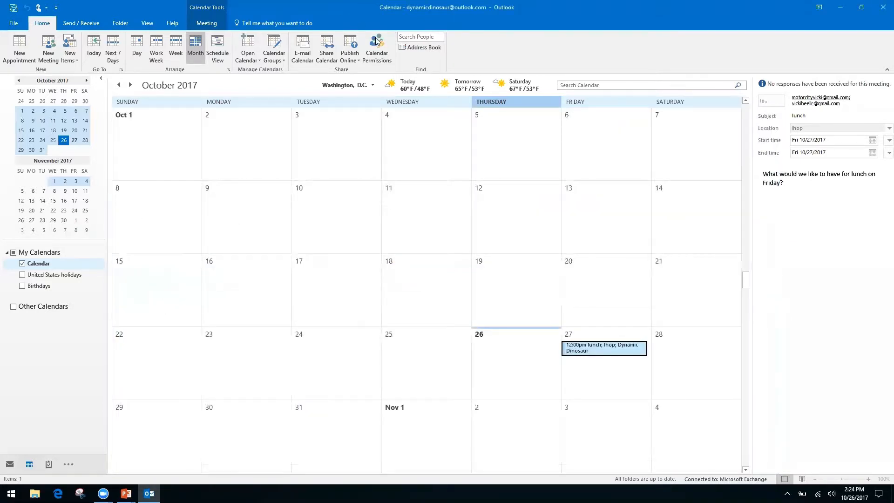
pyautogui.click(377, 43)
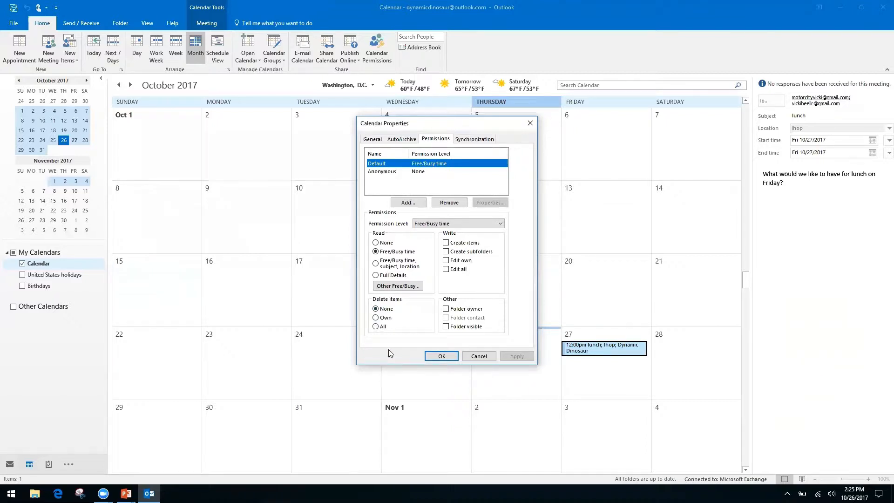
pyautogui.click(530, 123)
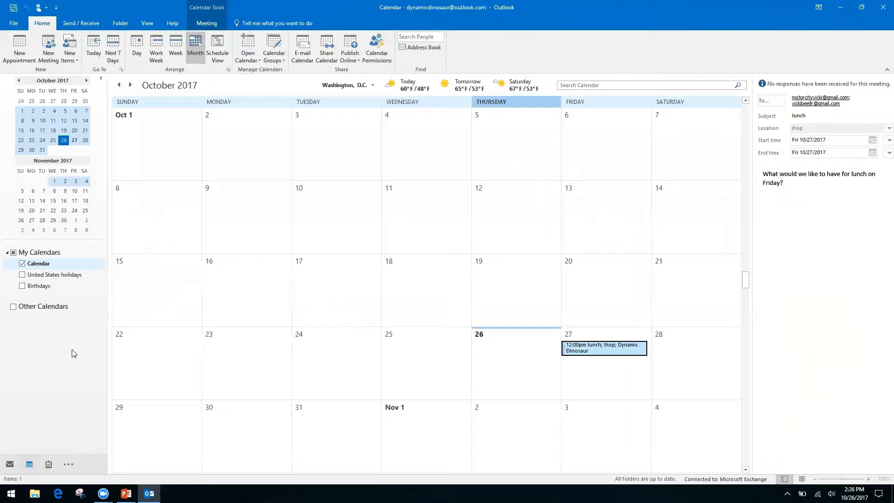
pyautogui.hotkey('alt', 'Tab')
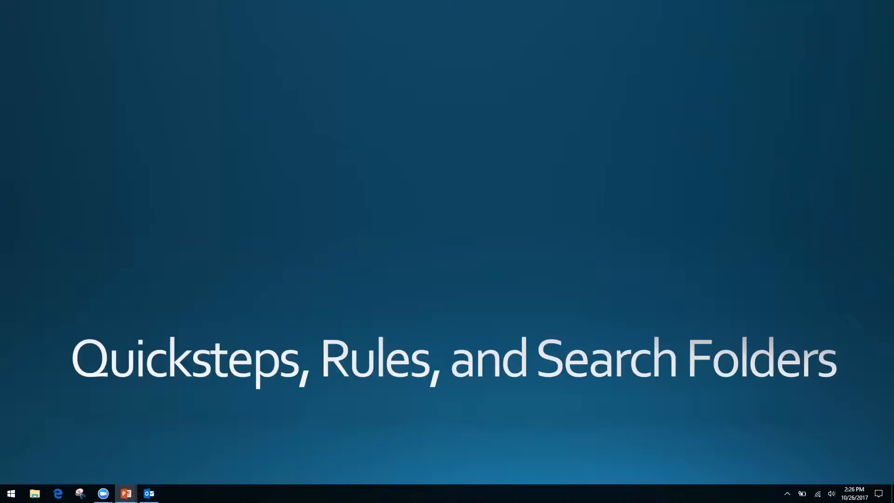
pyautogui.hotkey('alt', 'Tab')
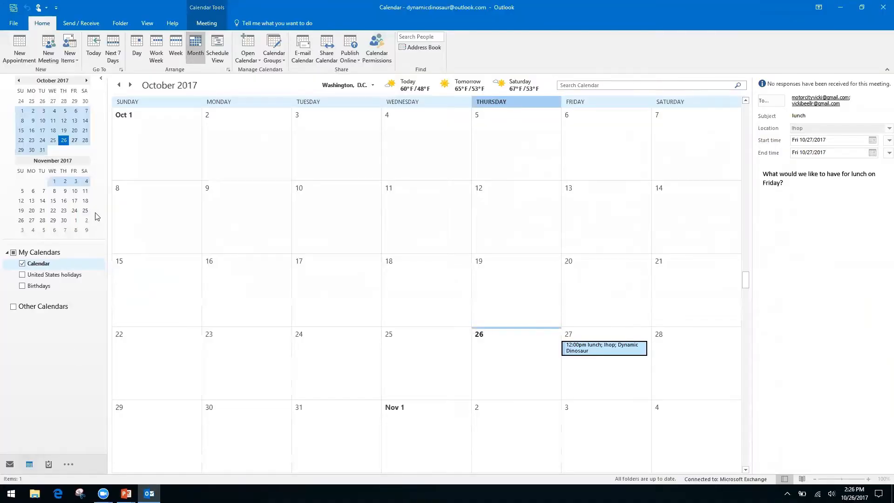
pyautogui.hotkey('ctrl', '1')
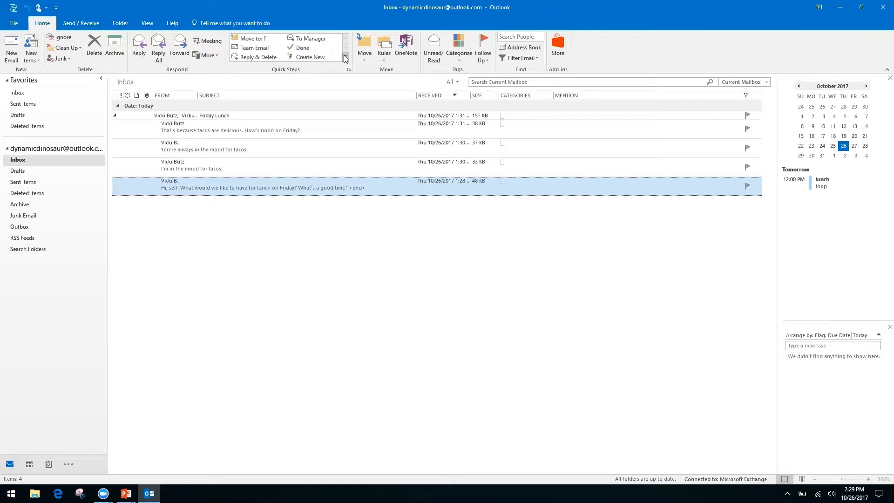
# - Create a new custom Quick Step via New Quick Step > Custom in the Quick Steps gallery
pyautogui.click(344, 58)
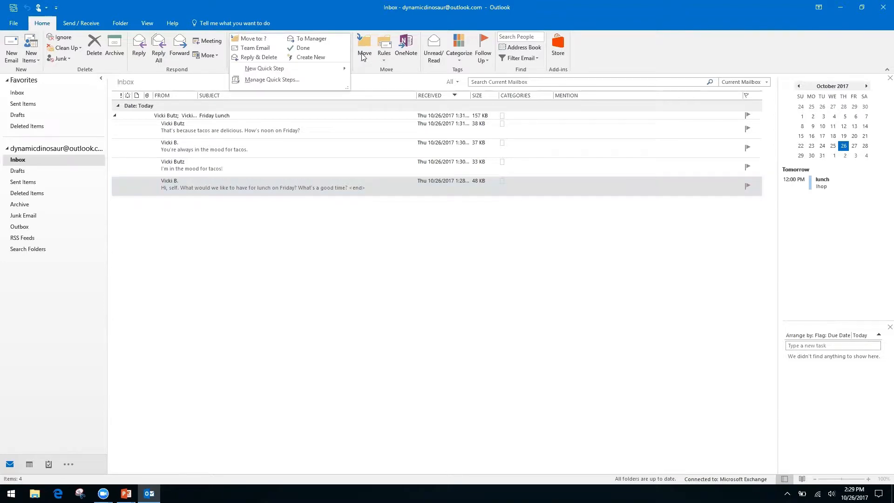
pyautogui.click(357, 58)
pyautogui.click(331, 15)
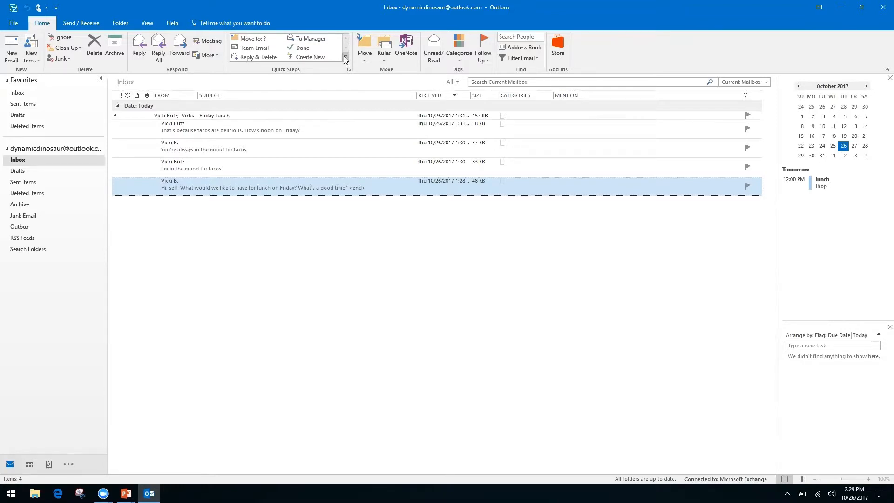
pyautogui.click(346, 57)
pyautogui.moveTo(260, 69)
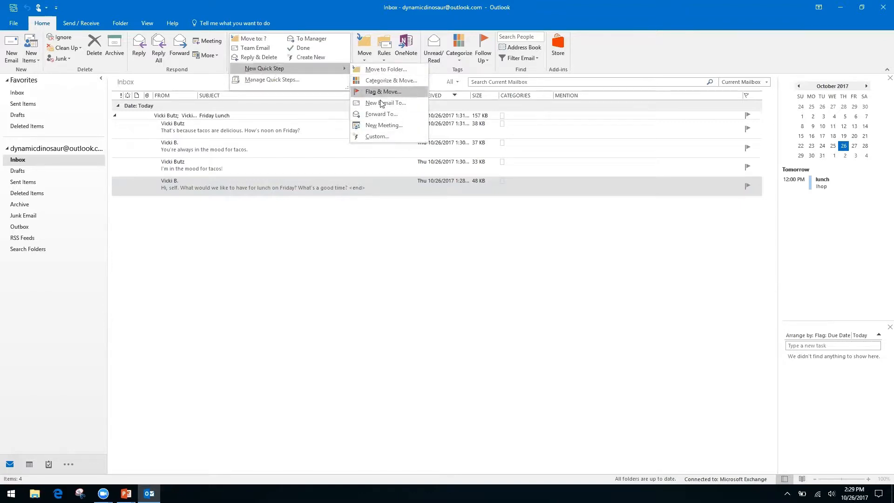
pyautogui.click(375, 134)
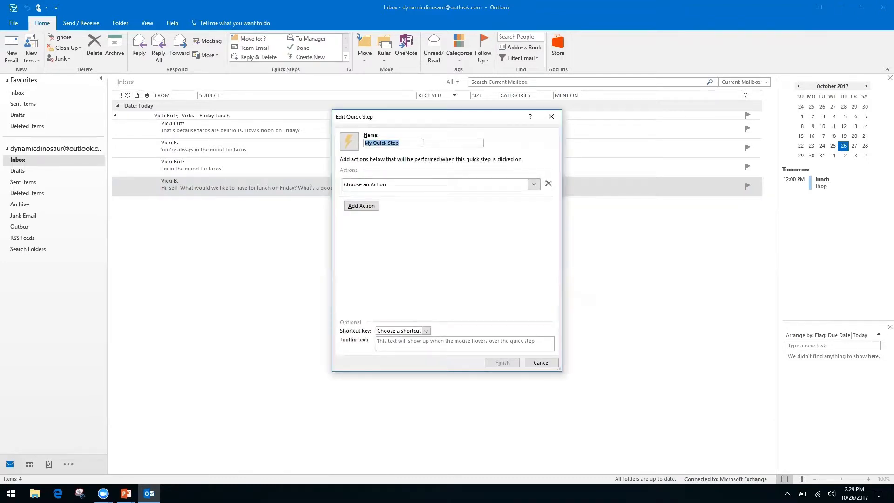
# - Name the custom Quick Step 'Request' and set its first action to Reply
pyautogui.write('Request')
pyautogui.click(534, 186)
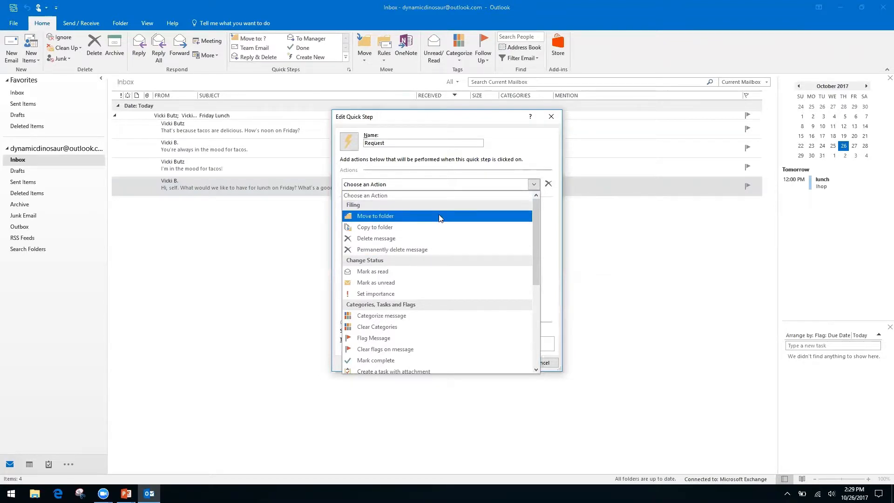
pyautogui.moveTo(534, 228); pyautogui.dragTo(534, 314)
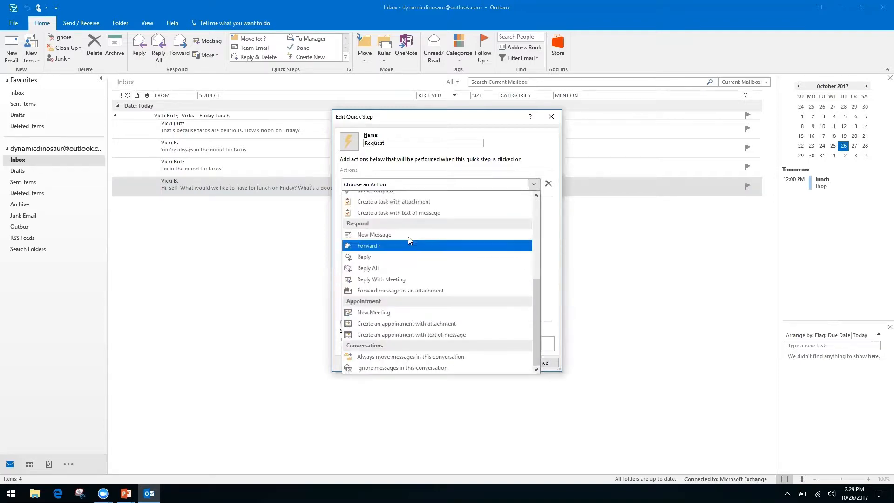
pyautogui.click(365, 257)
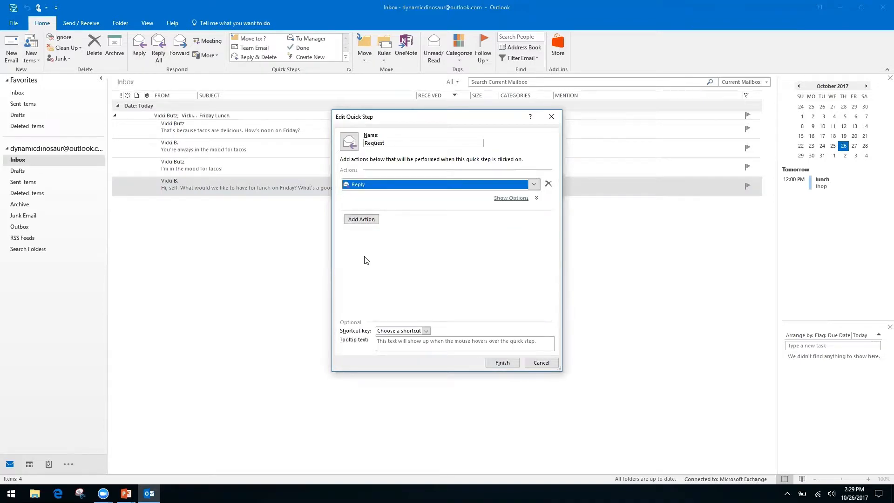
pyautogui.click(363, 221)
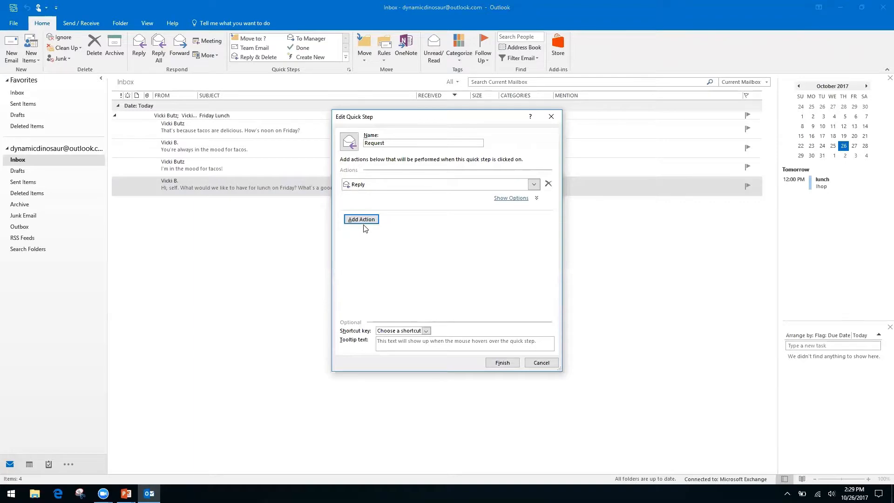
# - Enter 'Hello, thank you for your request…being processed' as the Reply action's text and add a Cc line
pyautogui.click(515, 203)
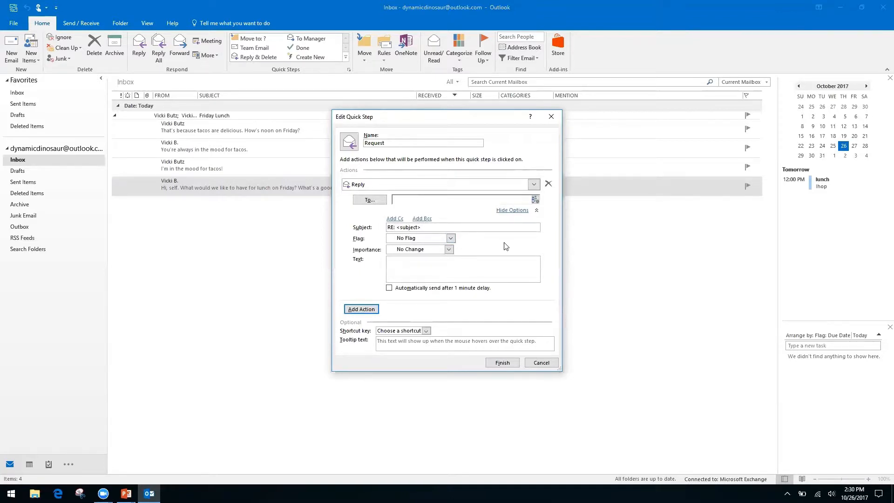
pyautogui.click(465, 259)
pyautogui.rightClick(465, 259)
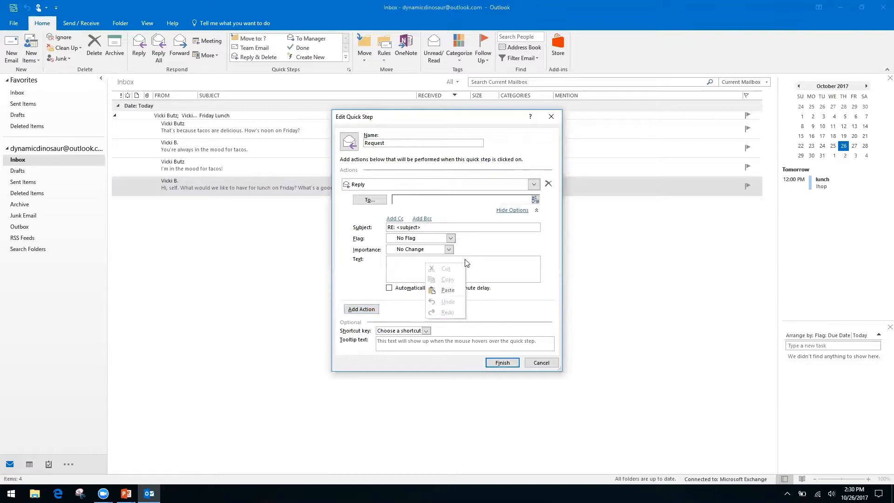
pyautogui.rightClick(398, 266)
pyautogui.click(409, 259)
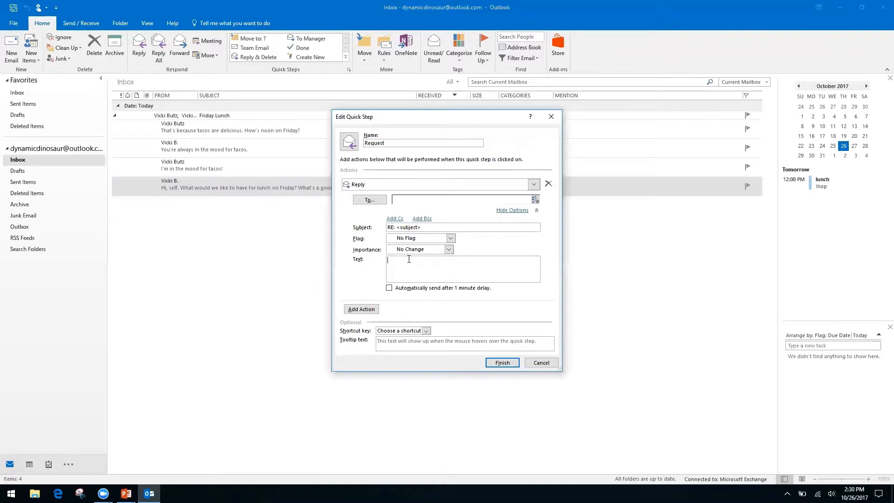
pyautogui.write('Hello, thank you for your request. We have receive it, and it is being processed by our team.')
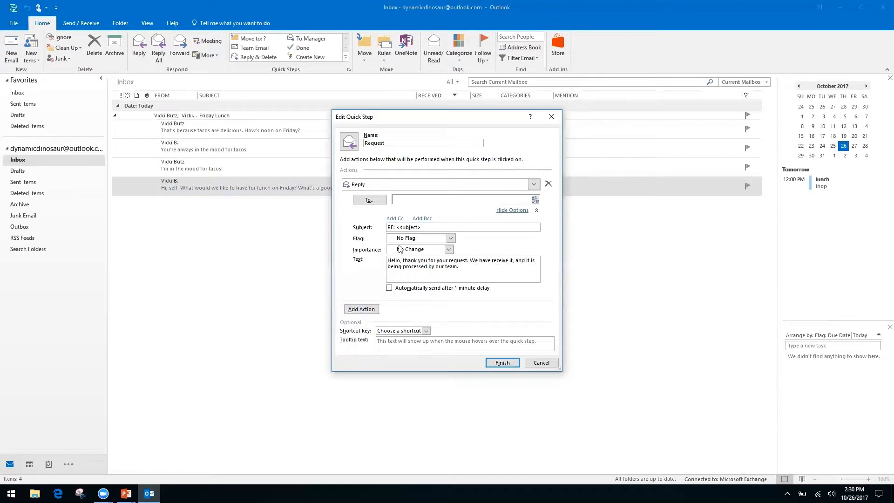
pyautogui.click(395, 219)
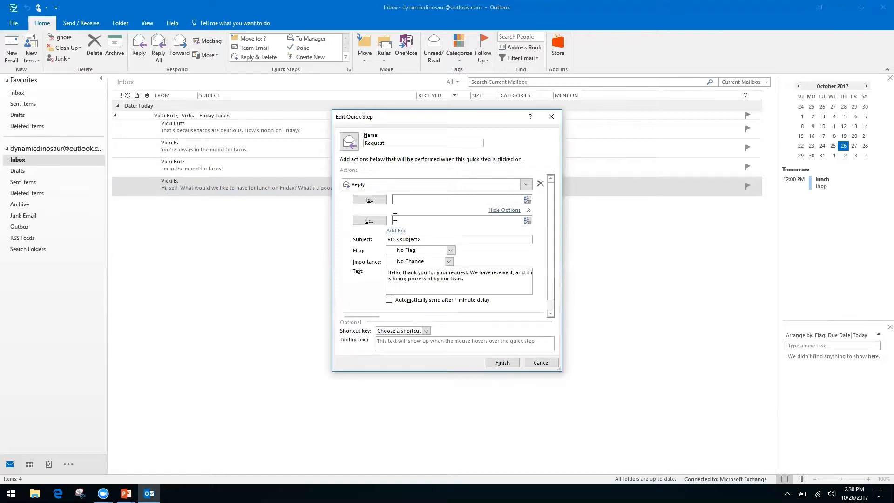
# - Leave the Reply action's Cc field blank and collapse its detailed options
pyautogui.rightClick(474, 225)
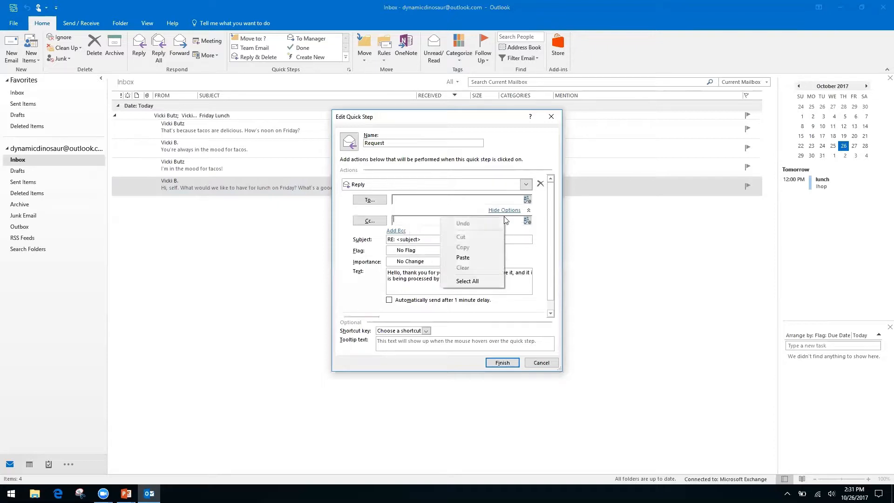
pyautogui.click(345, 250)
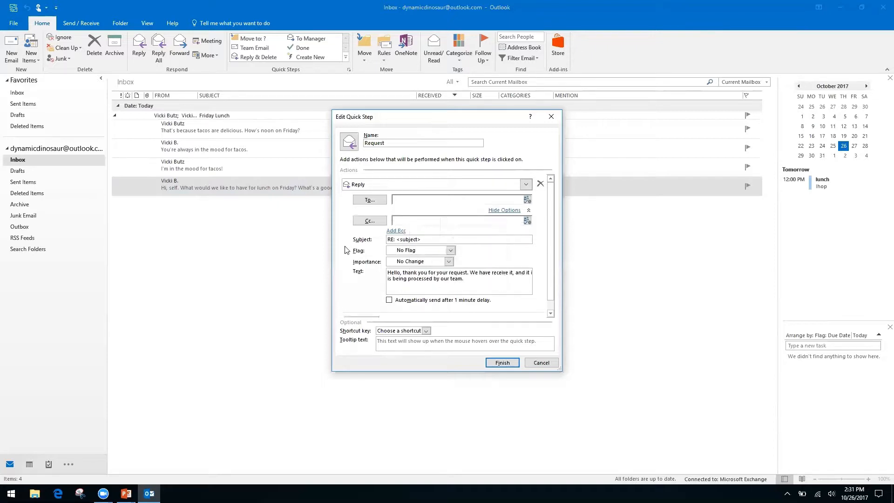
pyautogui.rightClick(412, 220)
pyautogui.click(434, 222)
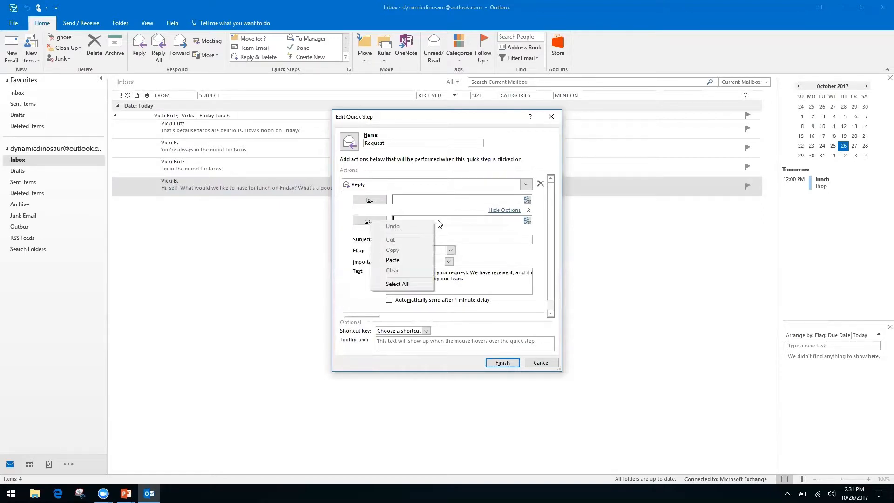
pyautogui.click(353, 269)
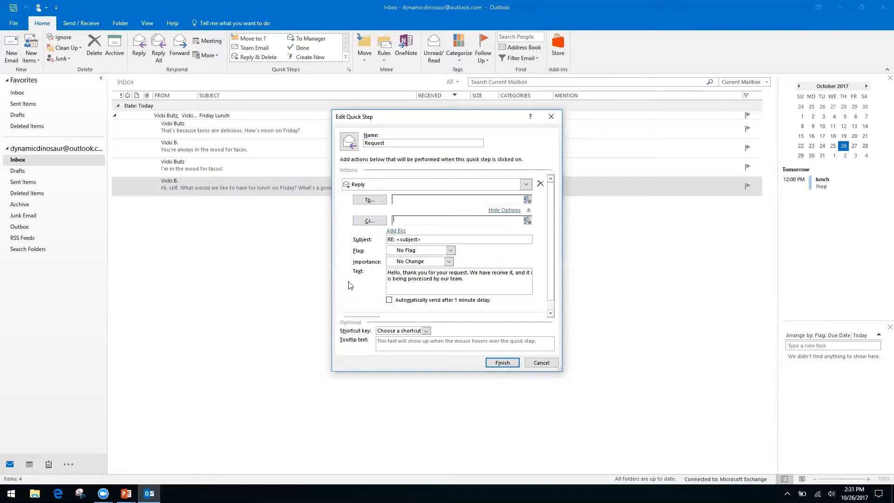
pyautogui.click(506, 210)
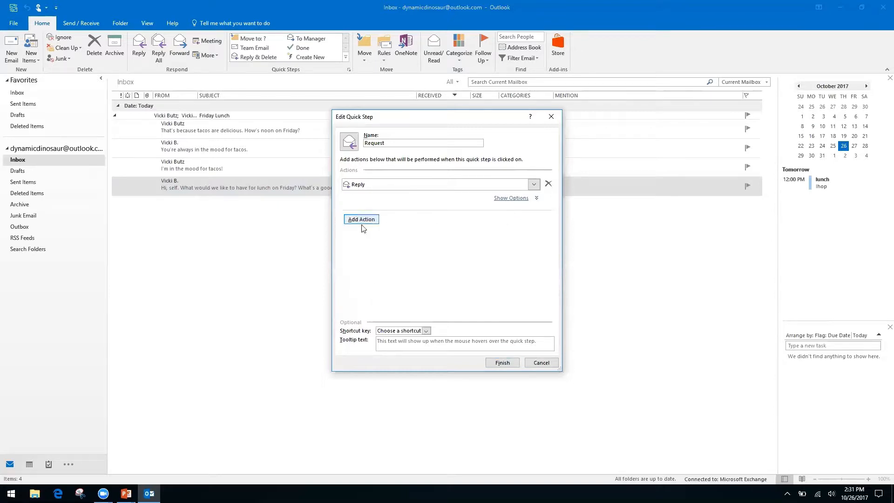
# - Add a Forward action to the Request quick step, addressed to the contact's e-mail address
pyautogui.click(372, 219)
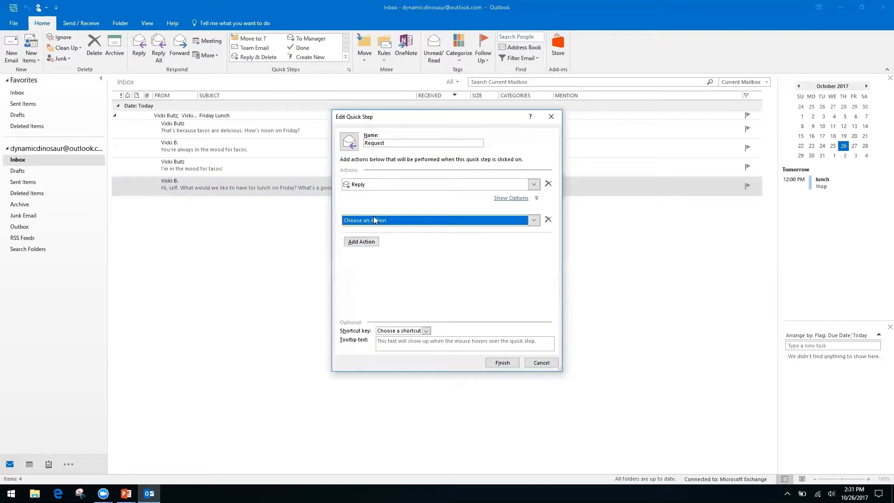
pyautogui.click(535, 221)
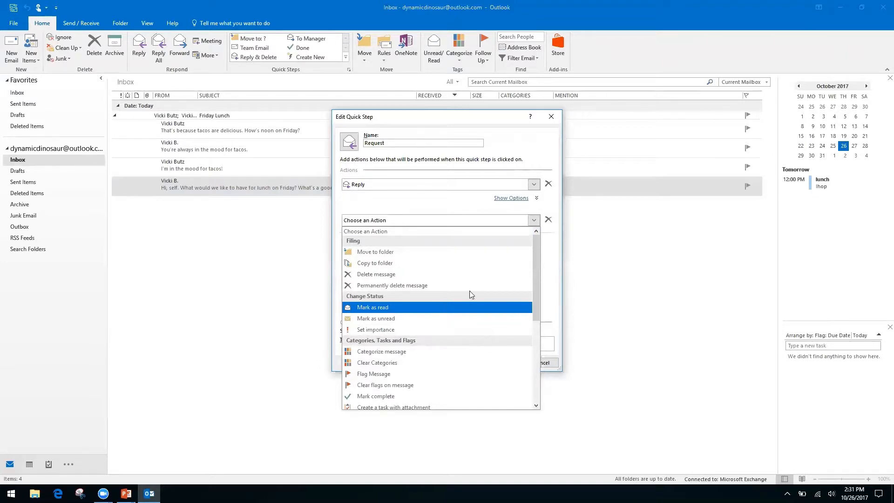
pyautogui.moveTo(534, 272); pyautogui.dragTo(532, 353)
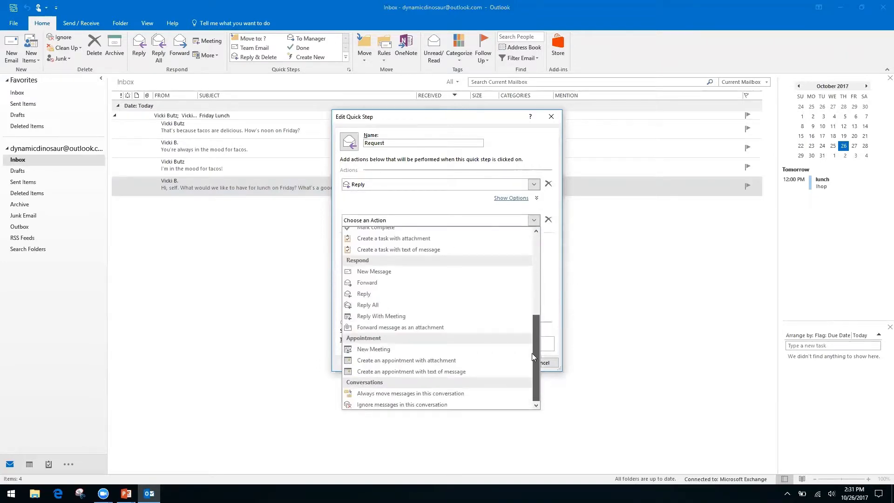
pyautogui.click(378, 282)
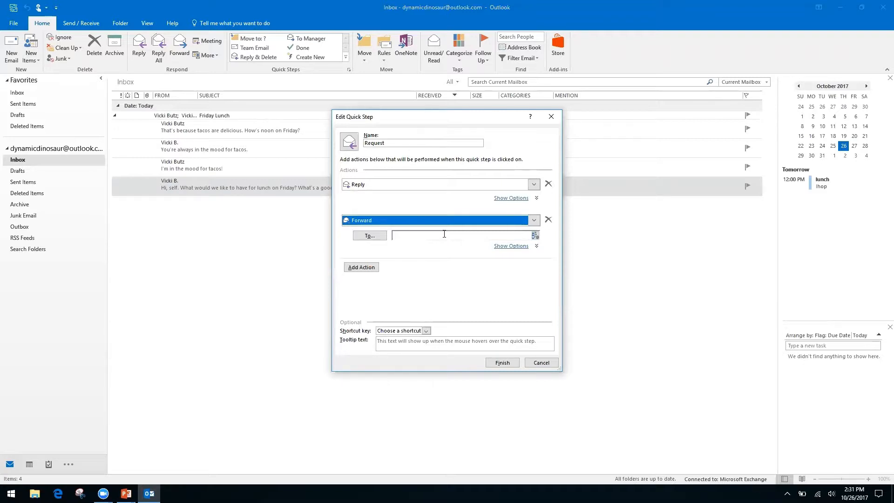
pyautogui.click(445, 234)
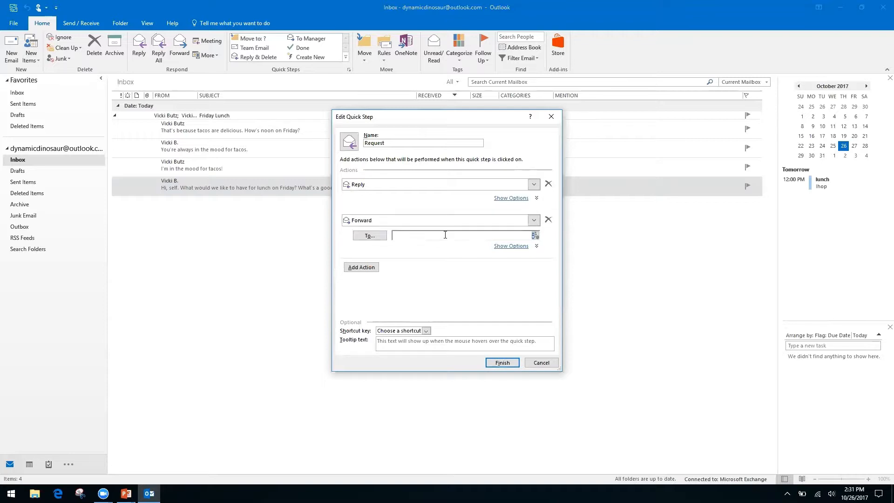
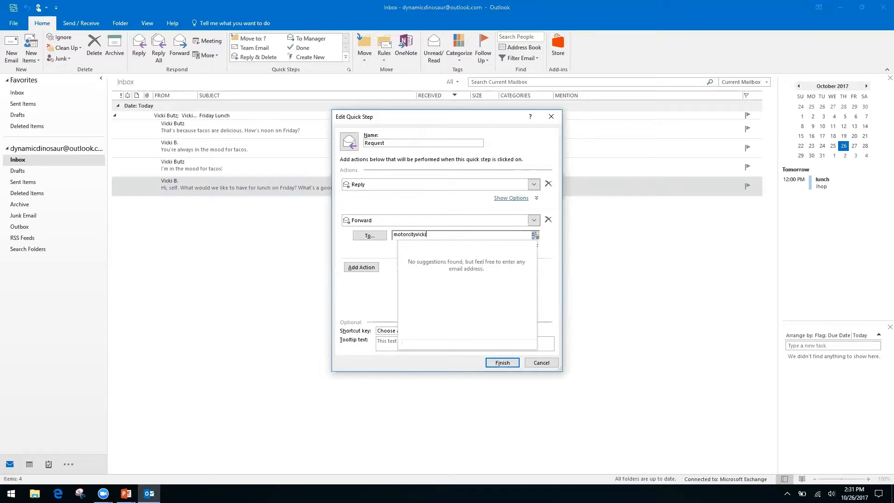
pyautogui.press('Tab')
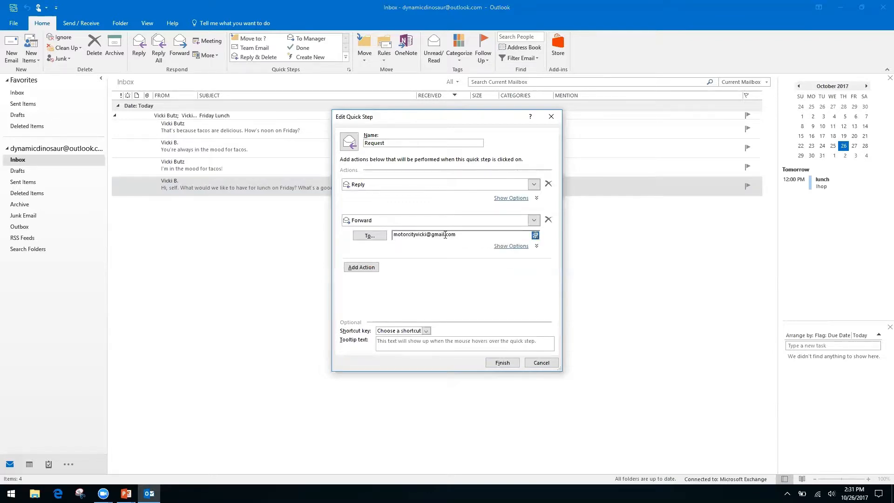
# - Assign CTRL+SHIFT+2 as the Request quick step's shortcut and finish saving it
pyautogui.click(426, 330)
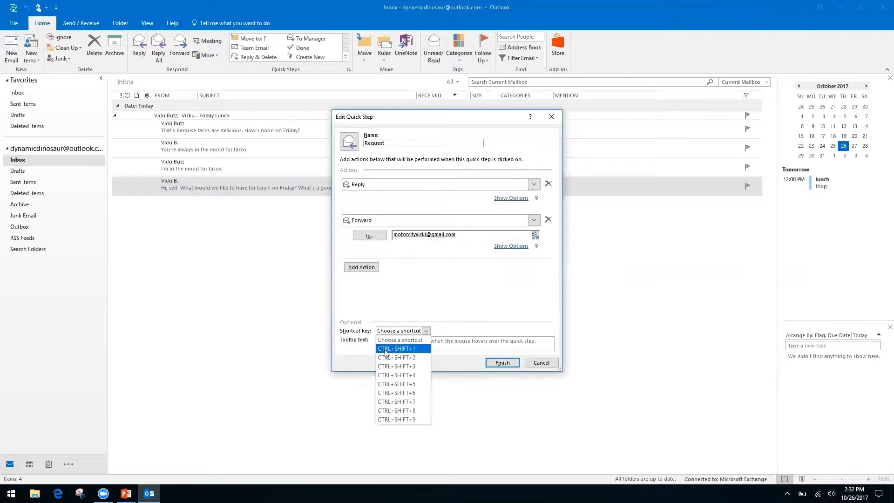
pyautogui.click(409, 359)
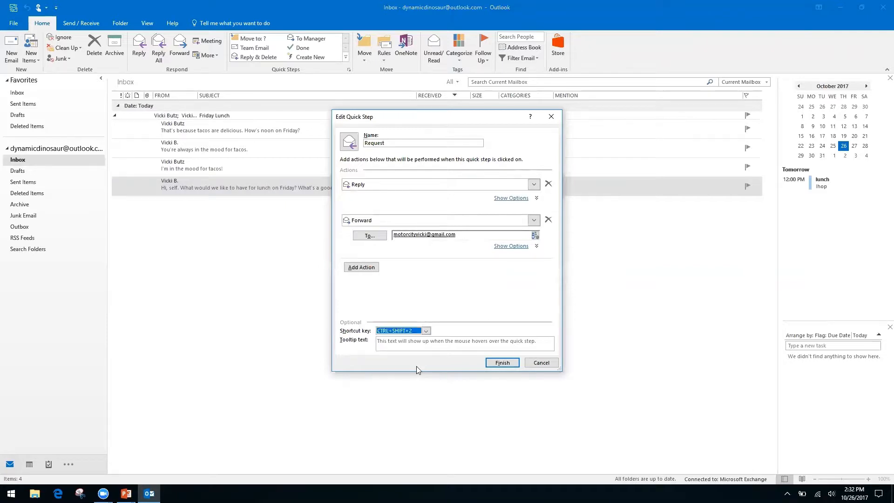
pyautogui.click(502, 363)
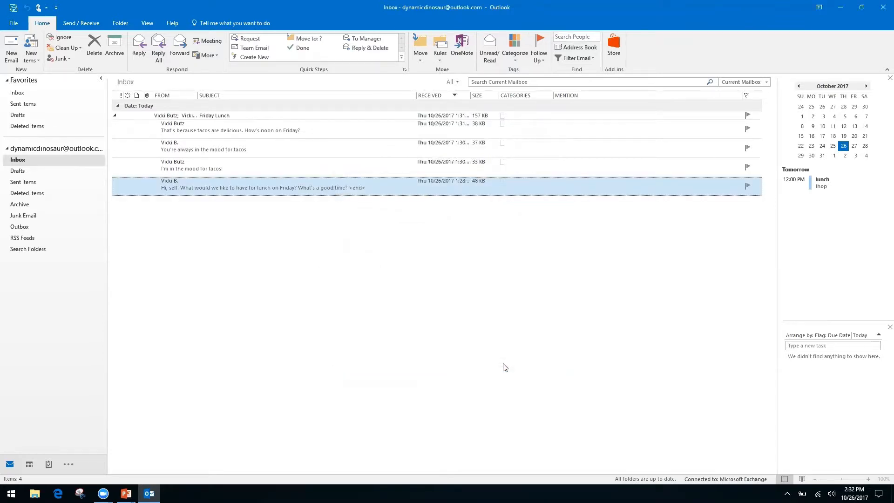
pyautogui.click(242, 167)
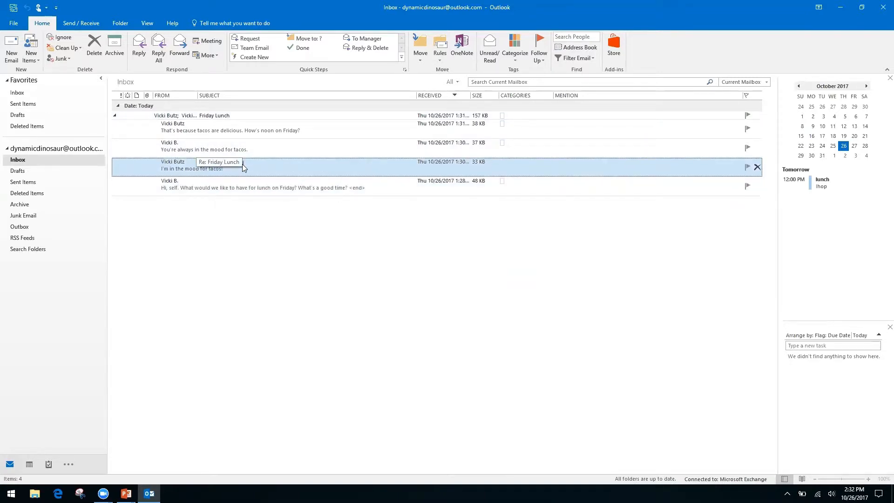
pyautogui.doubleClick(242, 164)
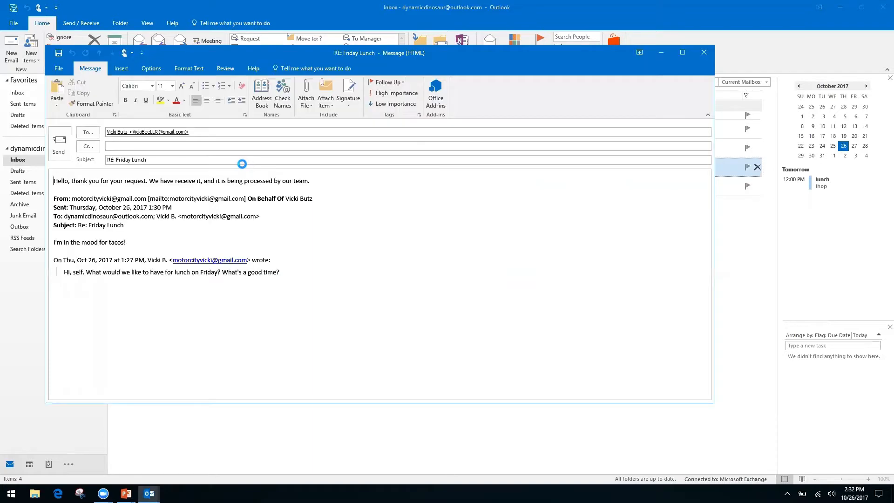
pyautogui.hotkey('ctrl', 'f')
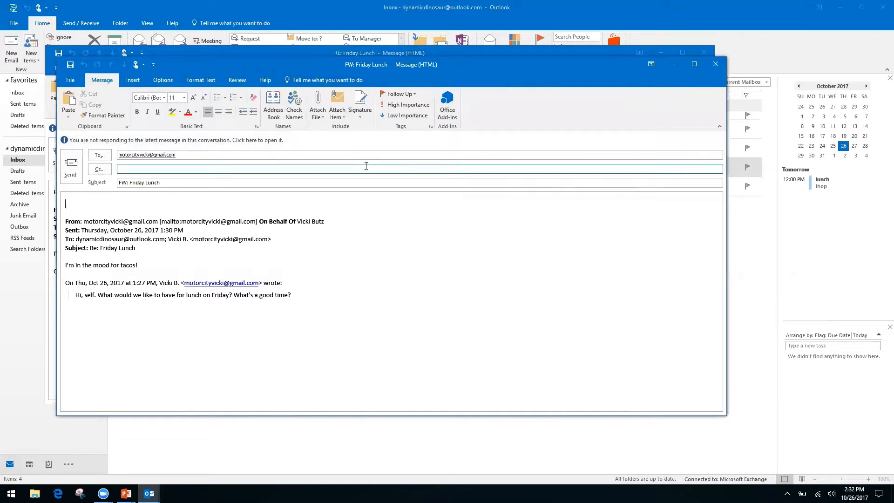
pyautogui.click(715, 68)
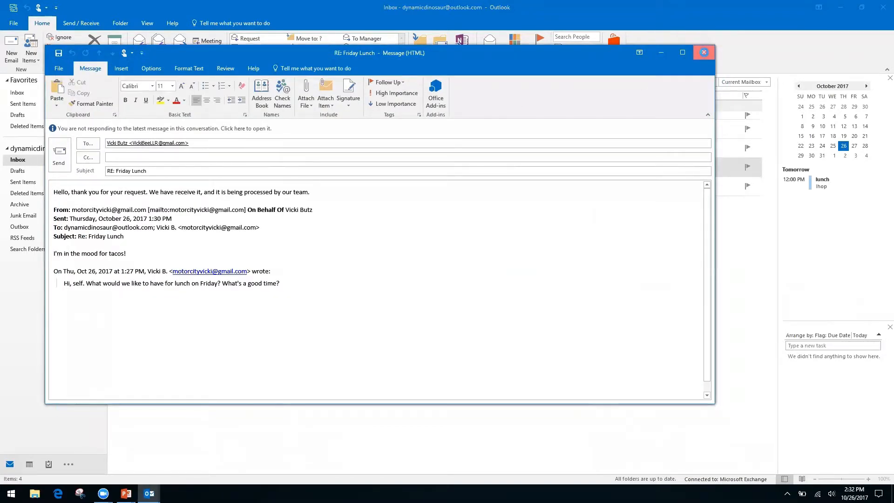
pyautogui.click(704, 52)
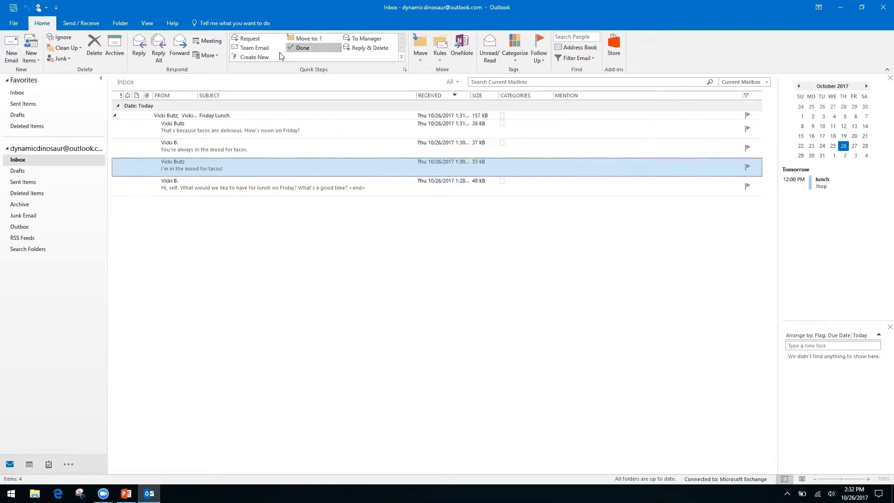
# - Start a new quick step and name it 'Folders'
pyautogui.click(263, 57)
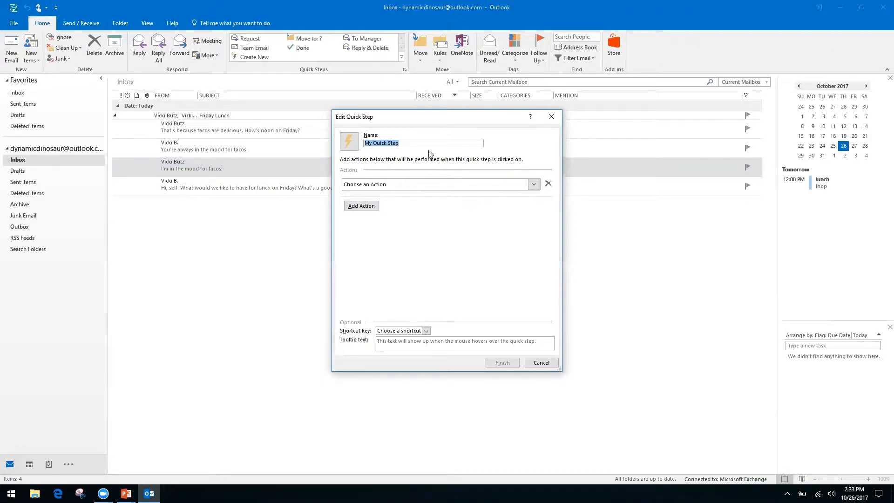
pyautogui.click(407, 142)
pyautogui.hotkey('ctrl', 'a')
pyautogui.write('Folders')
# - Set the quick step's action to Move to folder, postponing a Windows update notification
pyautogui.click(531, 184)
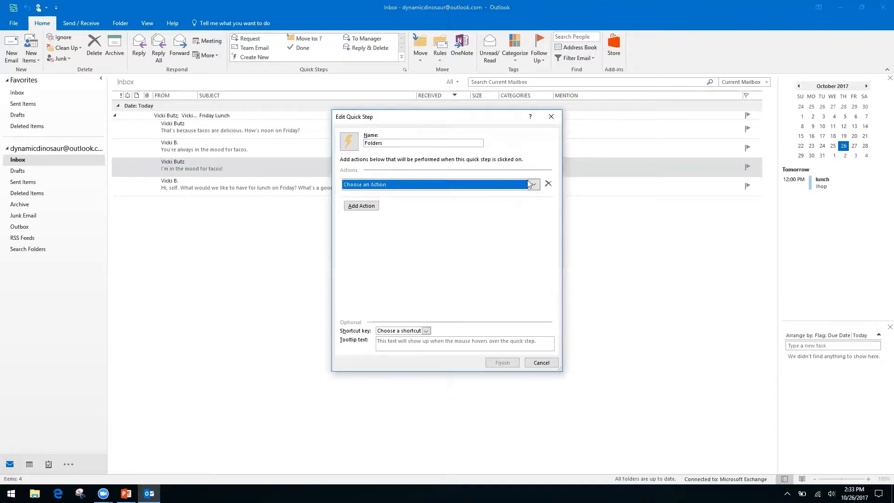
pyautogui.click(410, 216)
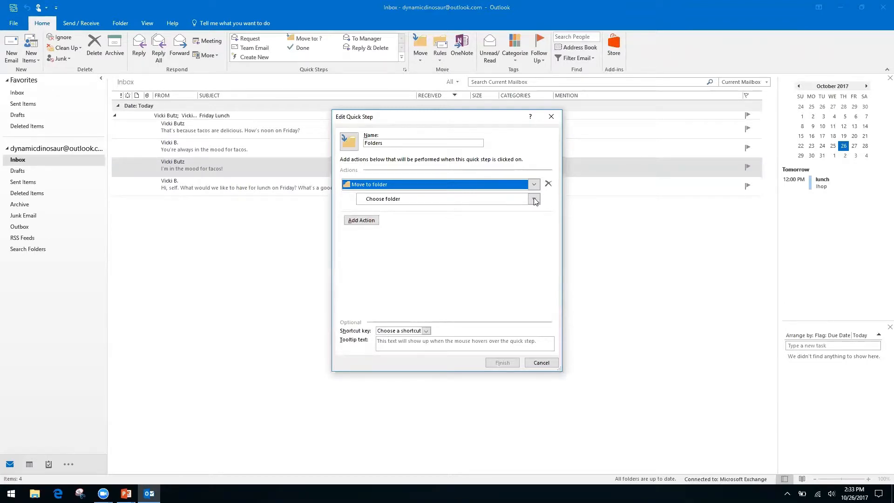
pyautogui.click(18, 275)
pyautogui.click(541, 363)
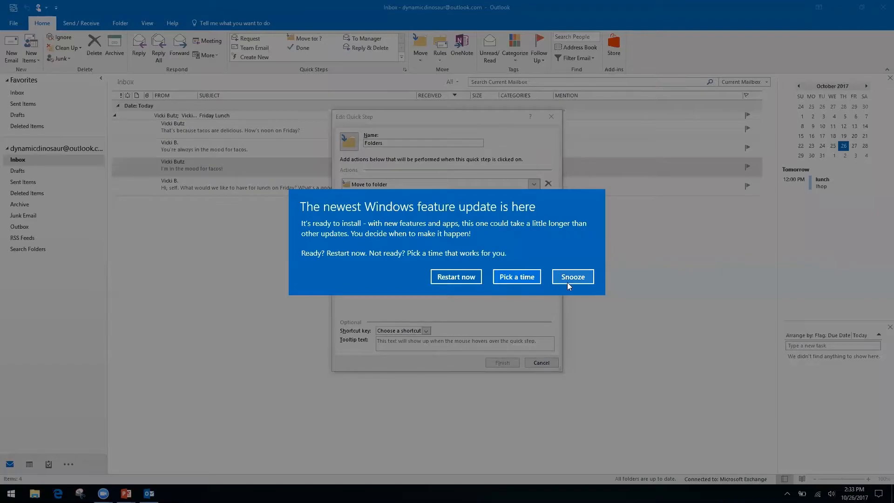
pyautogui.click(577, 278)
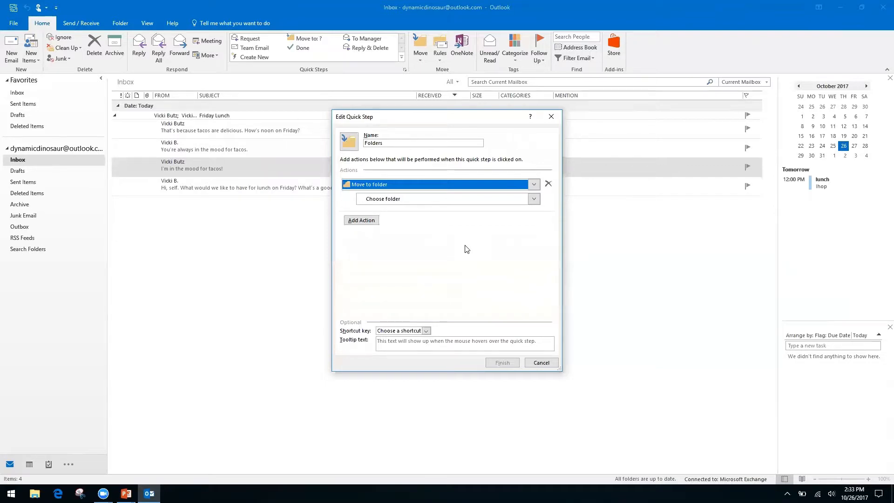
pyautogui.click(377, 202)
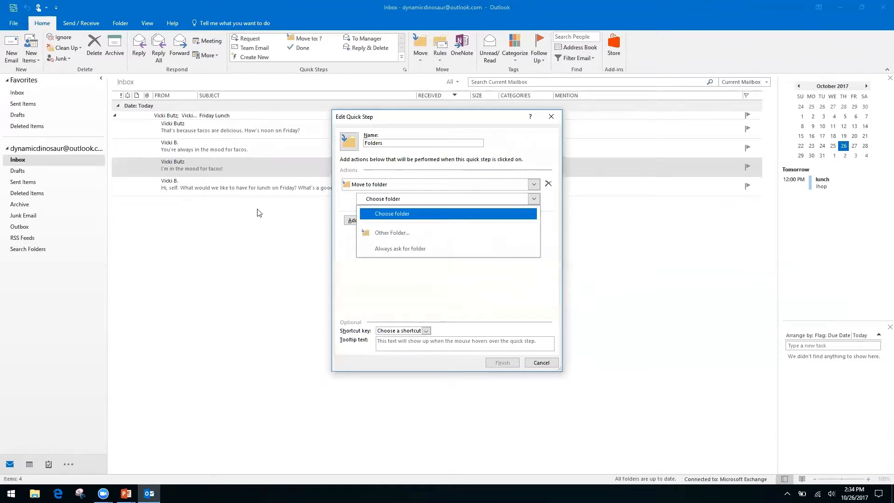
# - Create a new 'Finances' folder under Inbox and choose it as the move destination
pyautogui.click(405, 234)
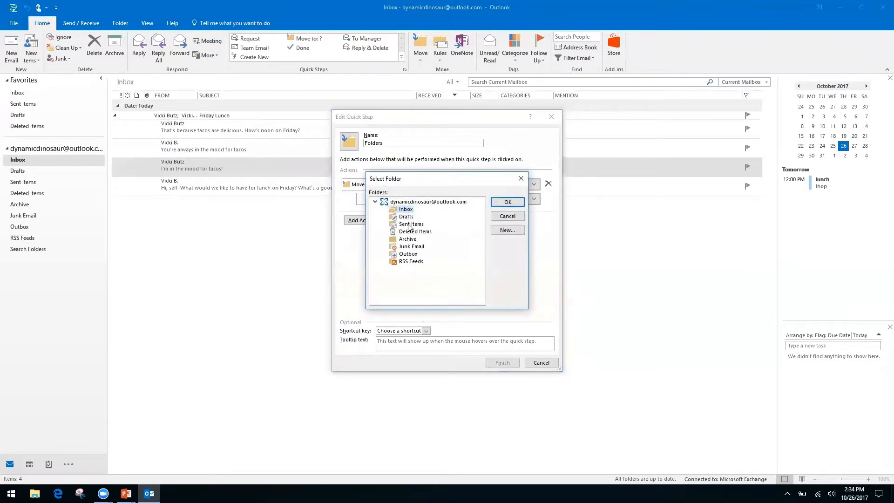
pyautogui.click(506, 231)
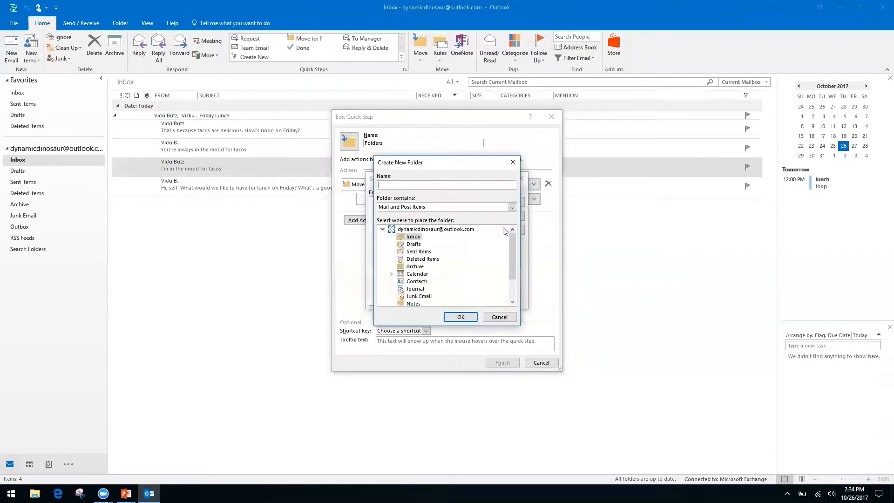
pyautogui.write('Finances')
pyautogui.click(460, 317)
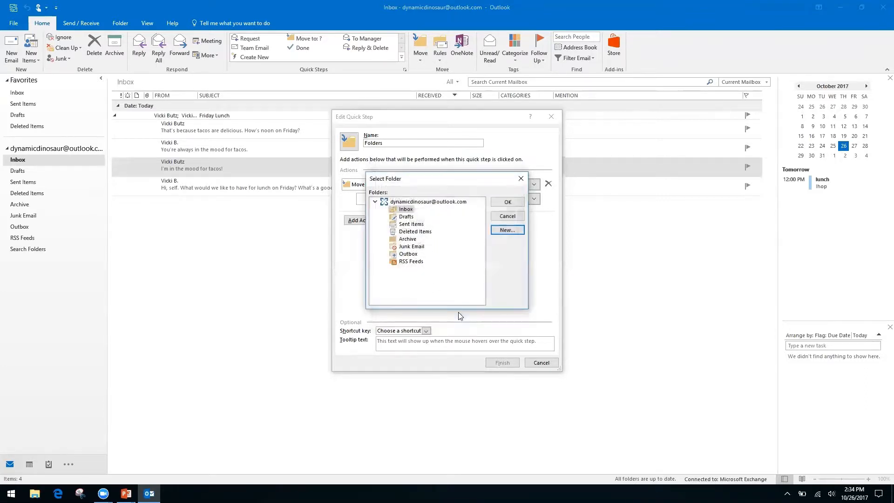
pyautogui.click(502, 203)
# - Rename the quick step from 'Folders' to 'Finances' and save it
pyautogui.click(403, 139)
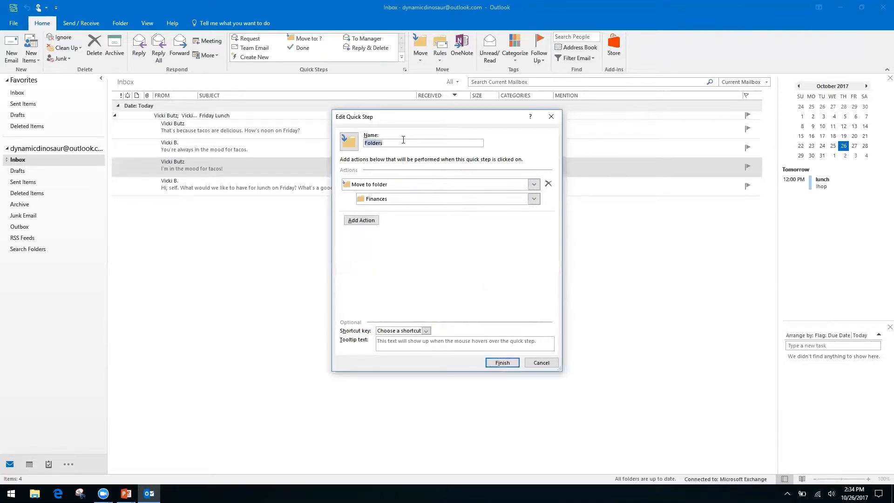
pyautogui.write('Fin')
pyautogui.press('BackSpace')
pyautogui.press('BackSpace')
pyautogui.press('BackSpace')
pyautogui.press('BackSpace')
pyautogui.press('BackSpace')
pyautogui.press('BackSpace')
pyautogui.press('BackSpace')
pyautogui.press('BackSpace')
pyautogui.press('BackSpace')
pyautogui.press('BackSpace')
pyautogui.write('Finances')
pyautogui.click(502, 363)
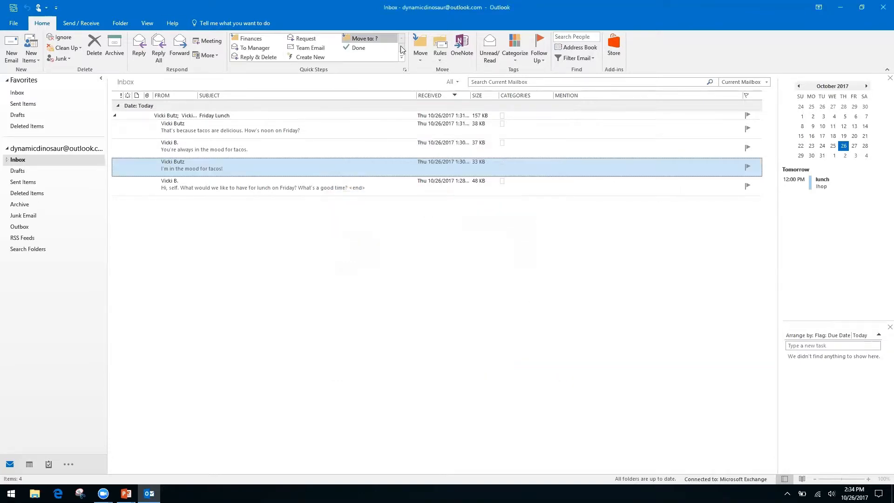
# - File the 'I'm in the mood for tacos!' message with the Finances quick step and view the Finances folder
pyautogui.click(251, 40)
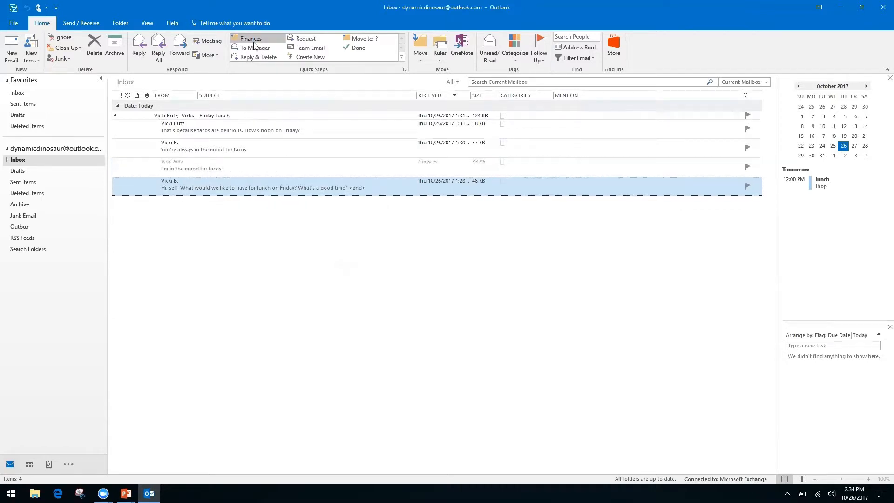
pyautogui.click(7, 159)
pyautogui.click(28, 172)
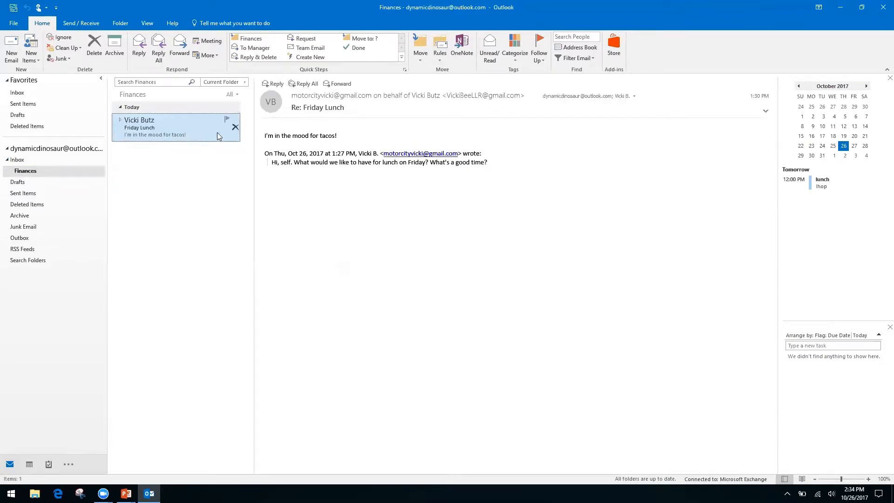
# - Return to the Inbox and collapse the Friday Lunch conversation
pyautogui.click(19, 161)
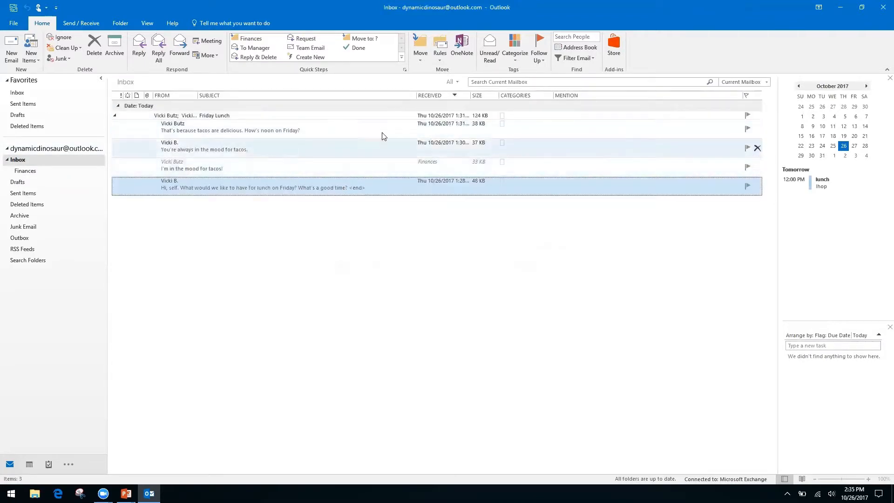
pyautogui.click(116, 117)
pyautogui.click(115, 118)
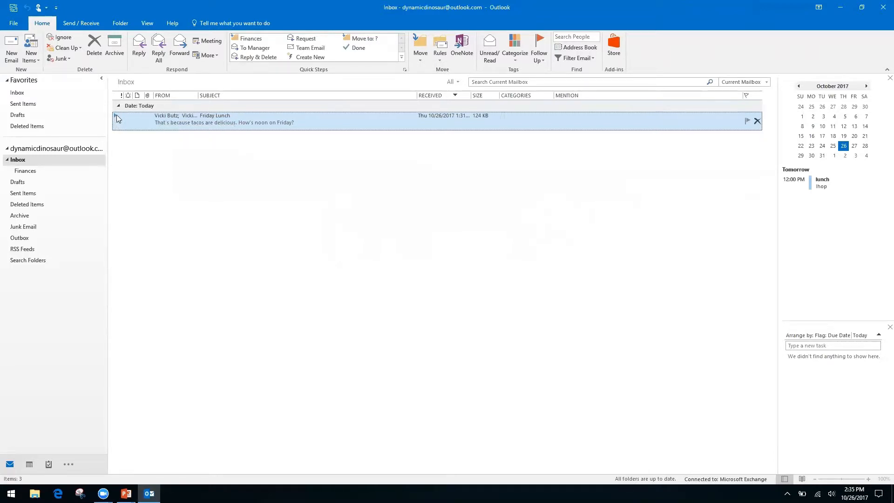
pyautogui.doubleClick(117, 116)
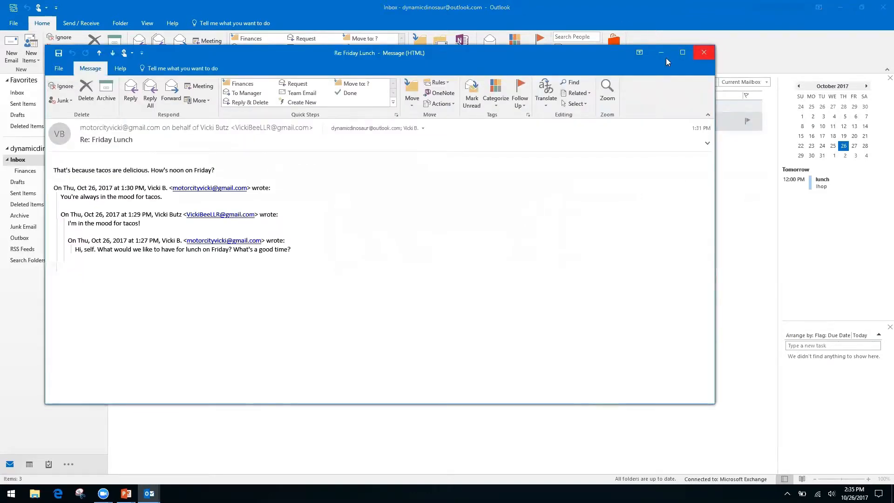
pyautogui.click(704, 52)
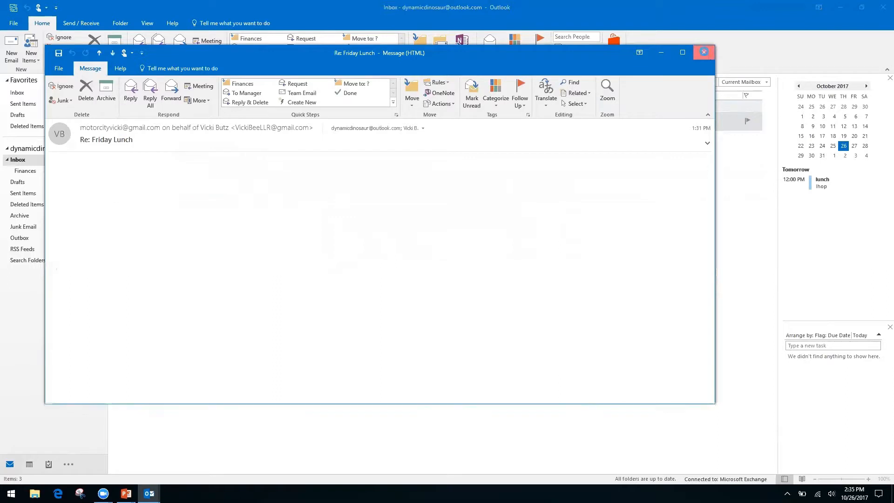
pyautogui.click(116, 115)
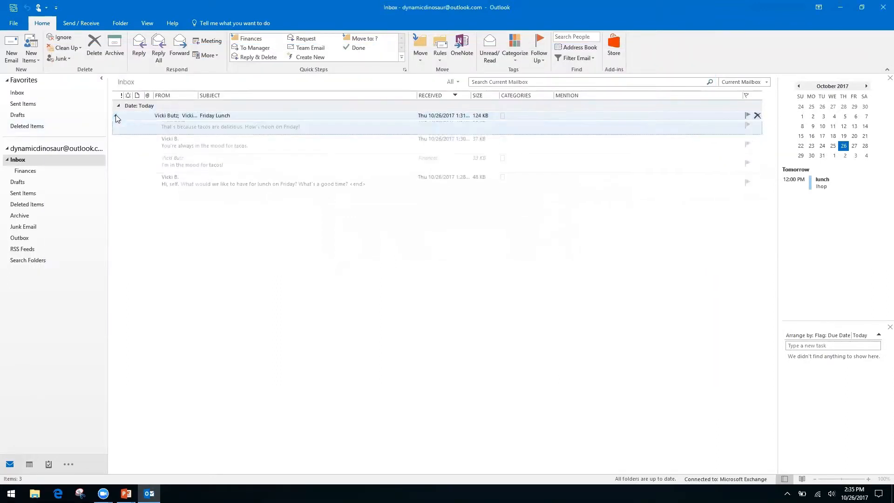
# - Delete the 'You're always in the mood for tacos.' message from the Friday Lunch conversation
pyautogui.click(362, 167)
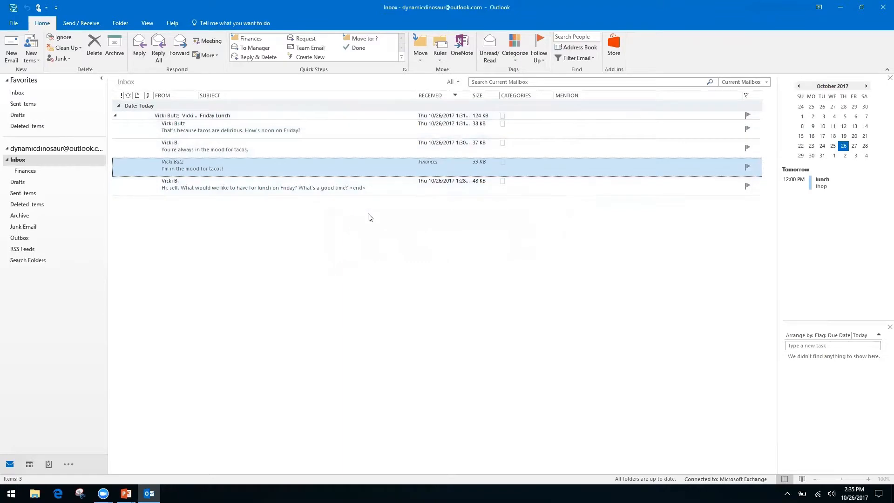
pyautogui.click(314, 149)
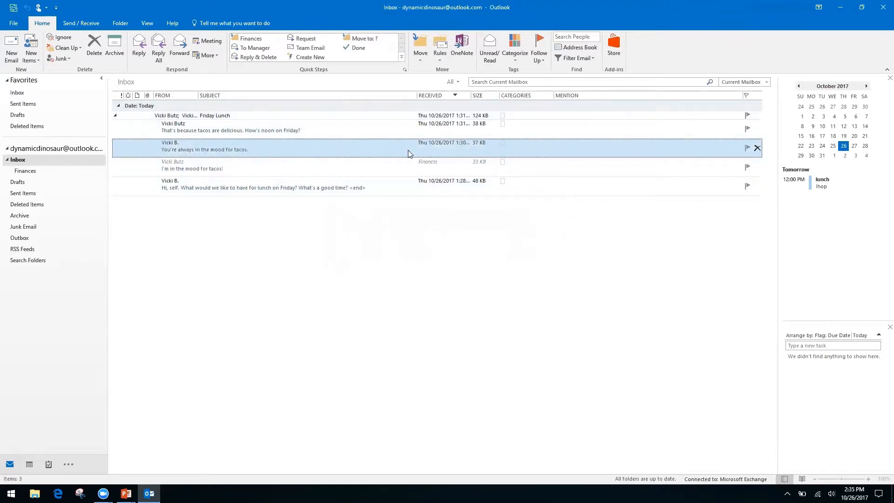
pyautogui.click(89, 51)
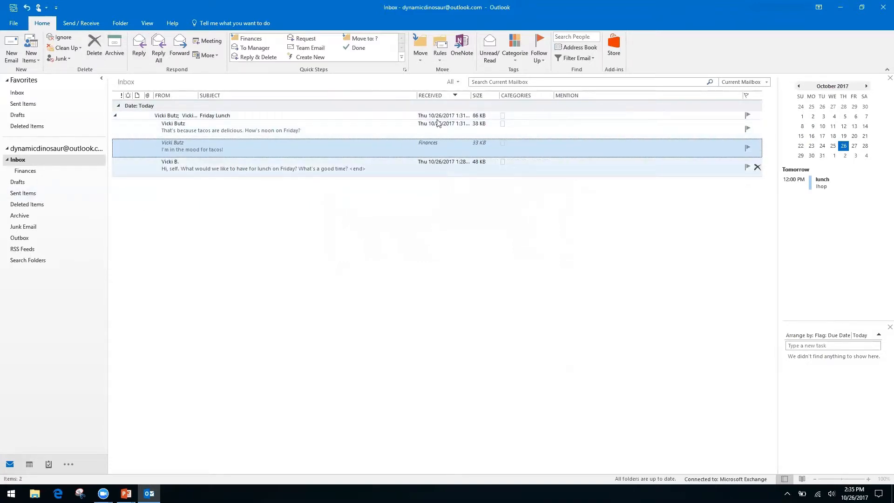
# - Expand and re-collapse the Friday Lunch conversation to review what remains
pyautogui.click(115, 117)
pyautogui.click(115, 115)
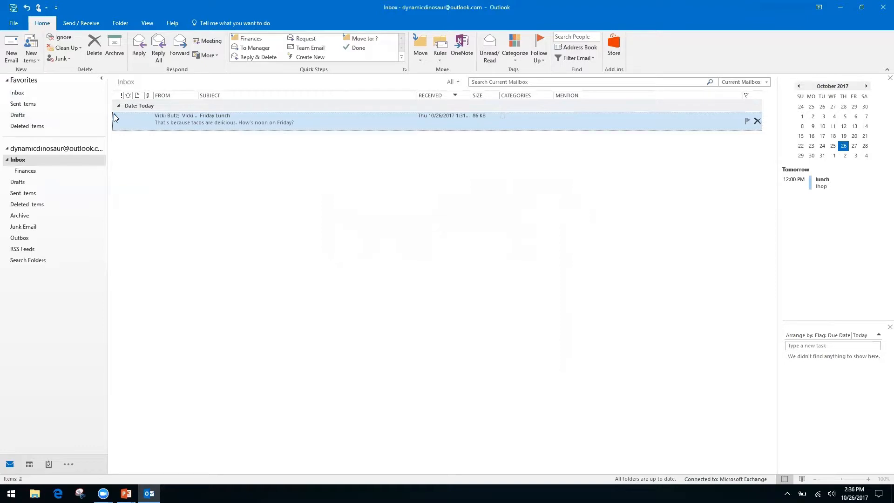
pyautogui.click(116, 116)
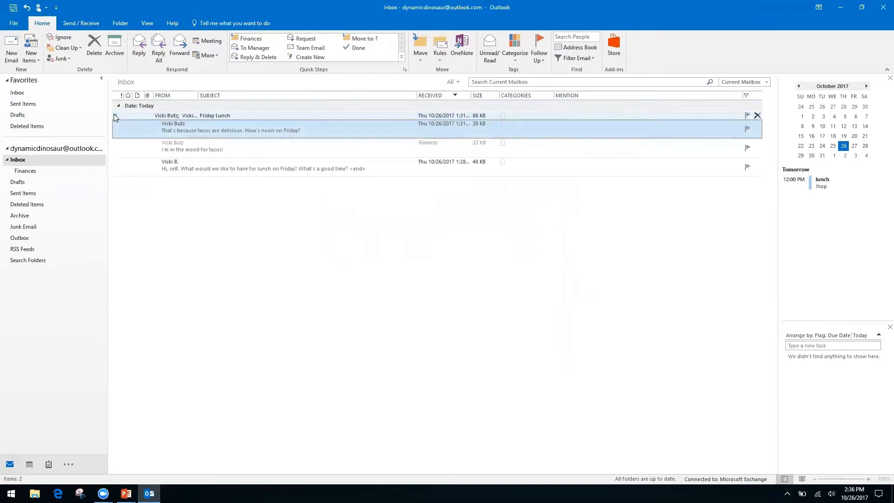
pyautogui.click(116, 116)
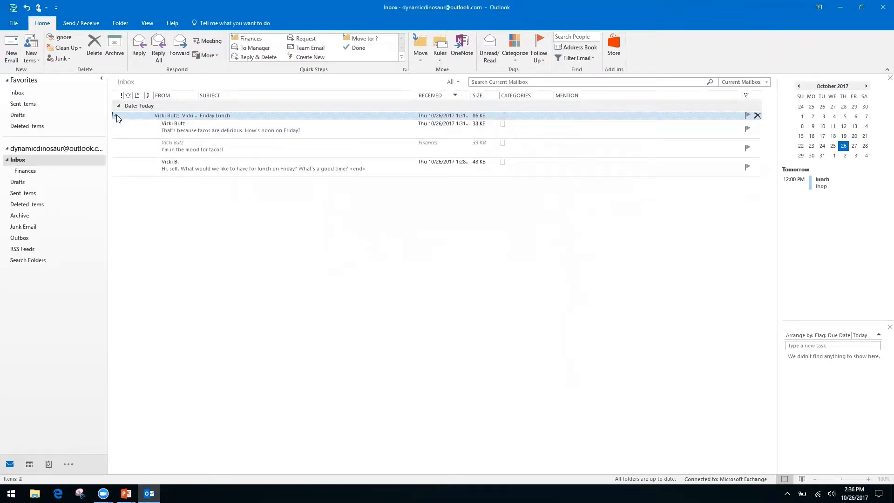
pyautogui.click(116, 117)
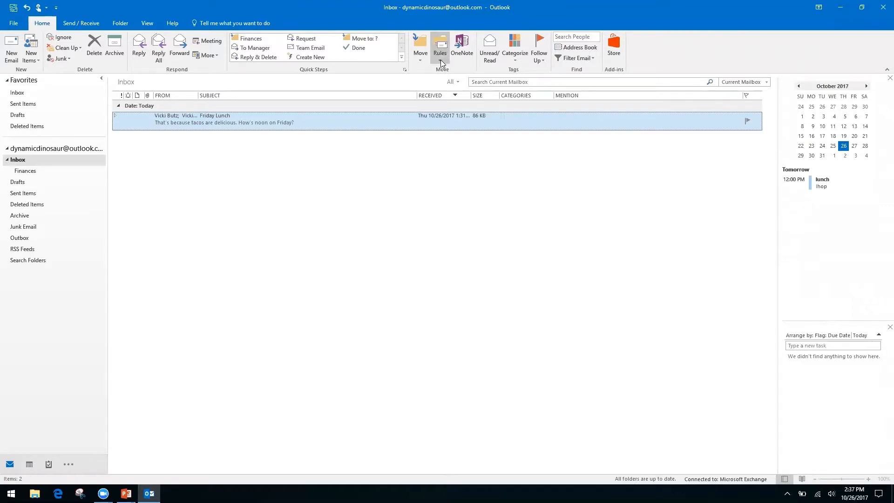
# - Select the Inbox folder and drop down the Rules menu on the Home tab
pyautogui.click(18, 159)
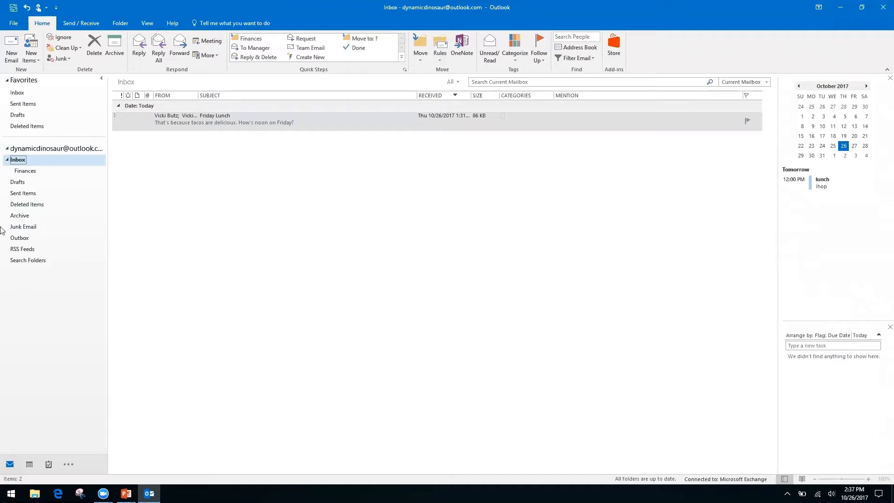
pyautogui.click(437, 61)
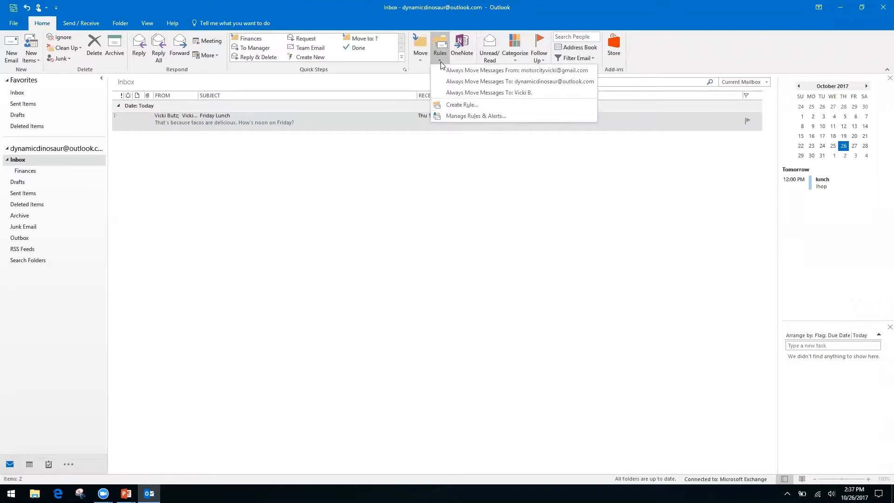
# - Start a new mail rule and open the full Rules Wizard through Advanced Options
pyautogui.click(459, 105)
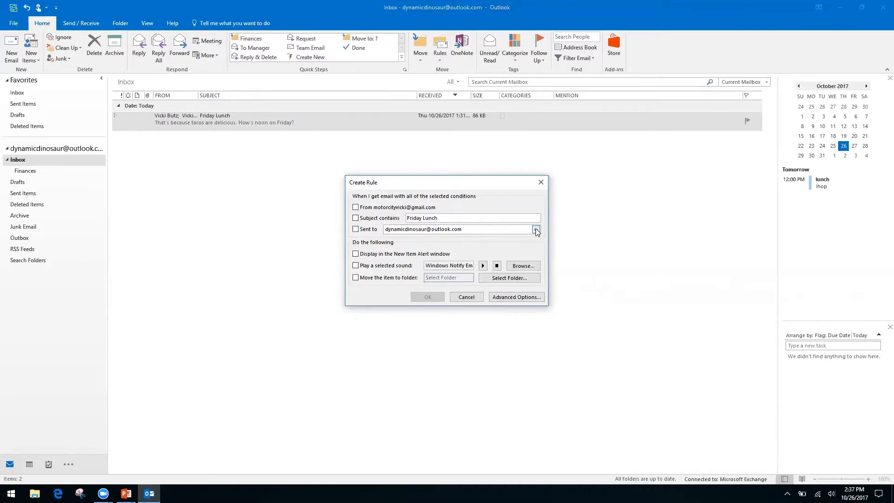
pyautogui.click(507, 297)
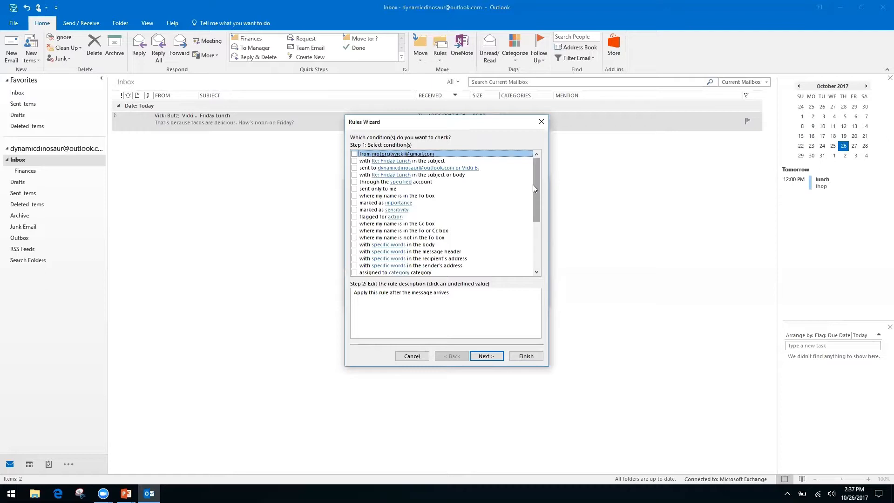
# - Set the rule condition to 'where my name is not in the To box' instead of Cc, and continue to actions
pyautogui.click(354, 224)
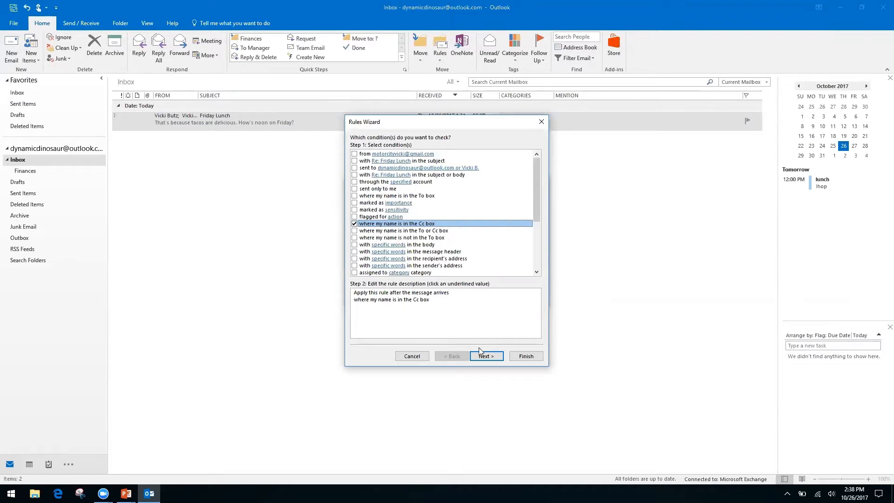
pyautogui.click(354, 225)
pyautogui.click(354, 238)
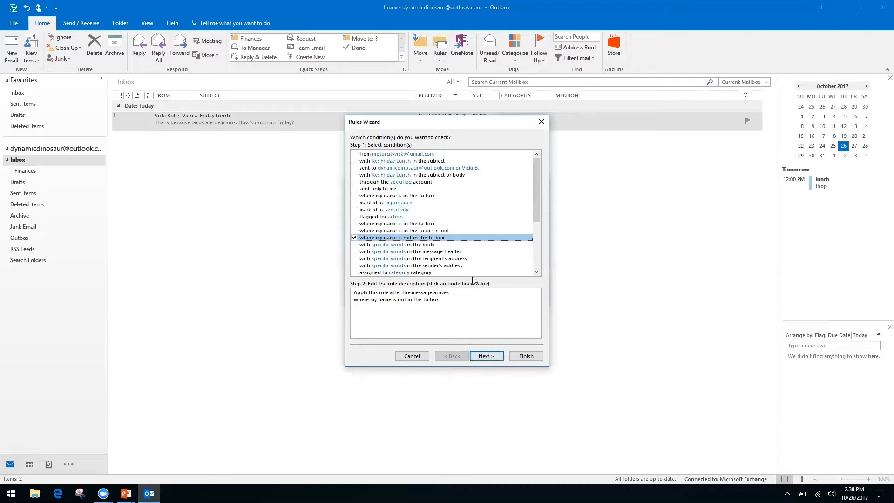
pyautogui.click(494, 361)
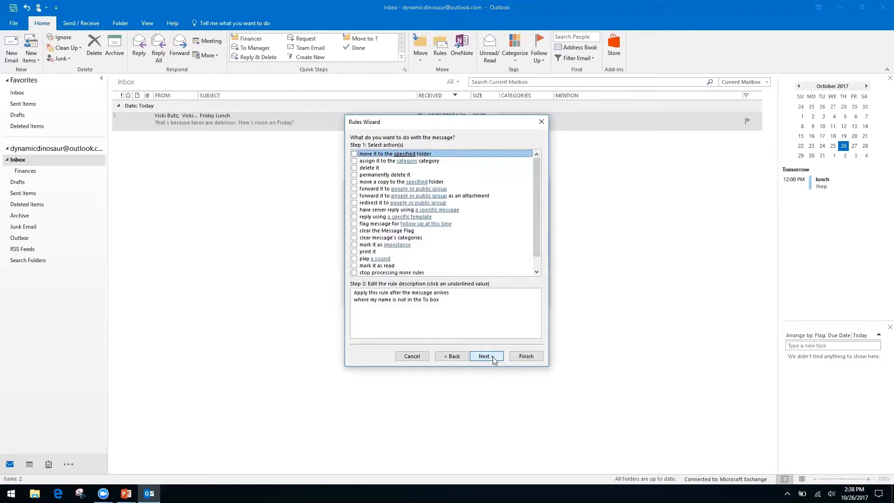
# - Make the rule move messages to a new 'Inbox CC' folder created under Inbox
pyautogui.click(355, 154)
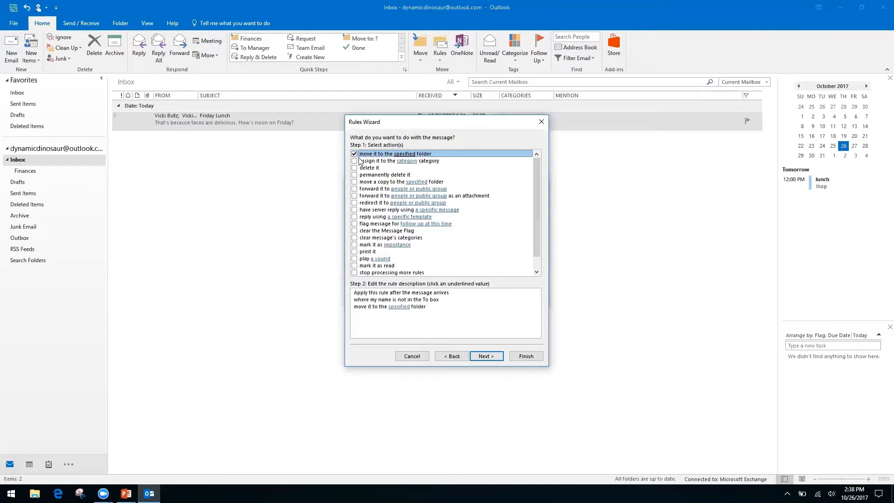
pyautogui.click(399, 307)
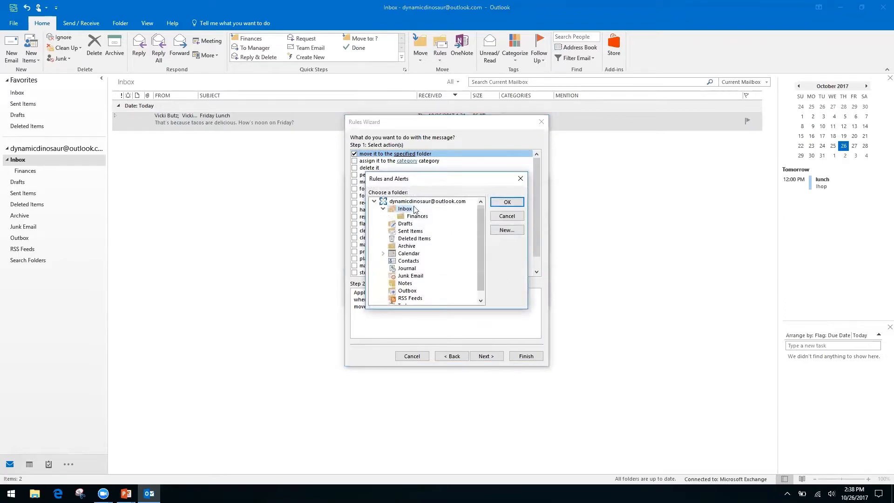
pyautogui.click(507, 230)
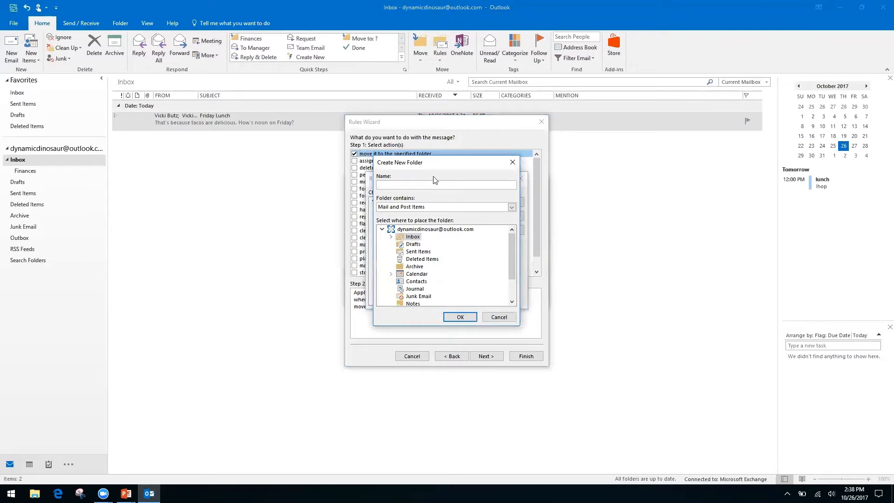
pyautogui.click(411, 230)
pyautogui.click(458, 317)
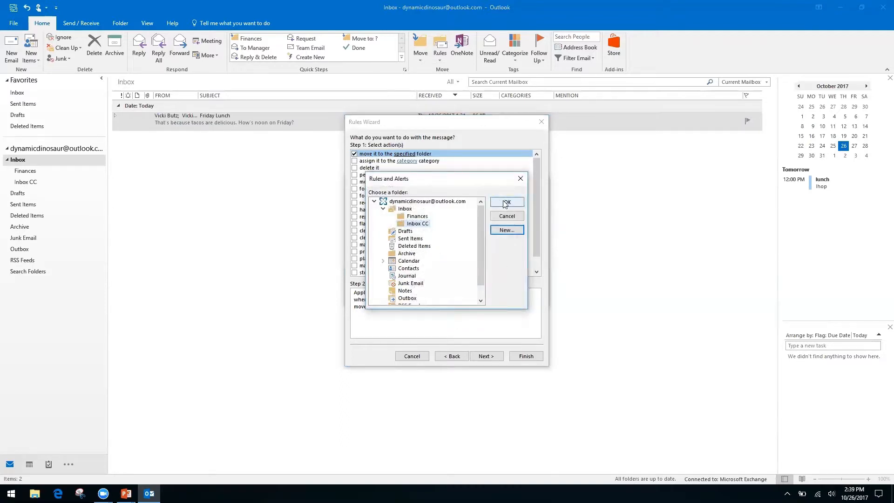
pyautogui.click(494, 204)
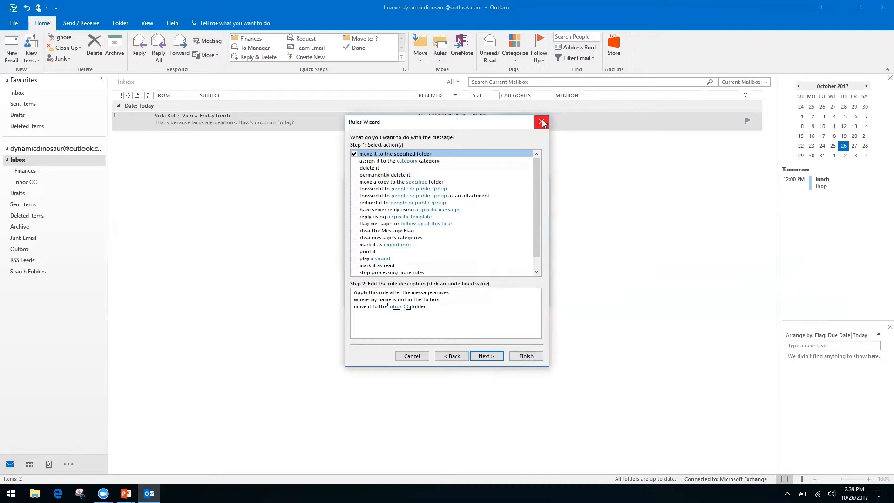
pyautogui.click(498, 357)
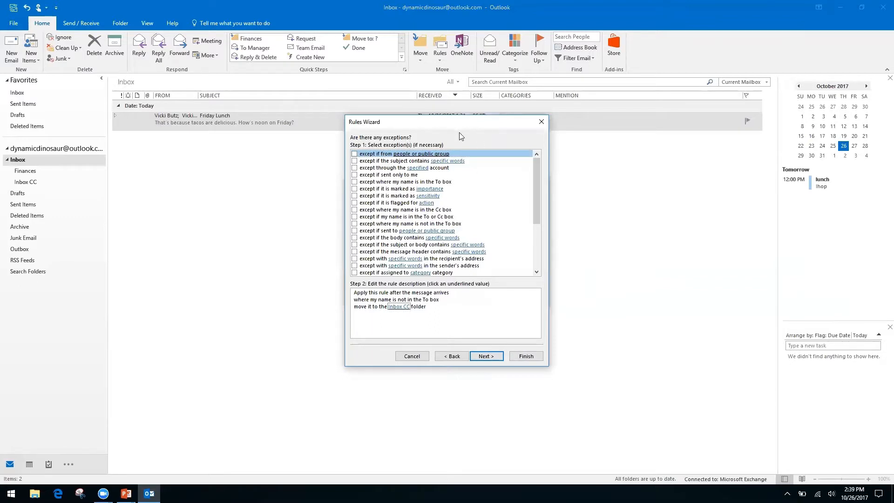
pyautogui.click(355, 154)
pyautogui.click(416, 314)
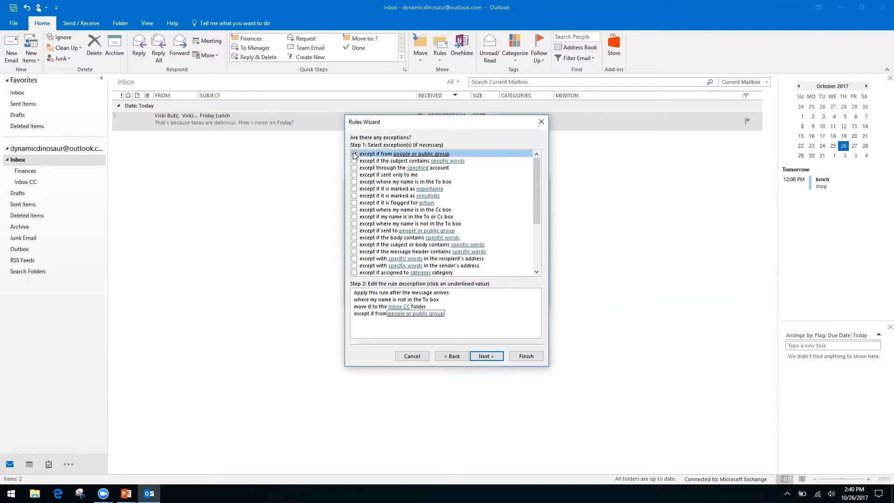
pyautogui.click(395, 315)
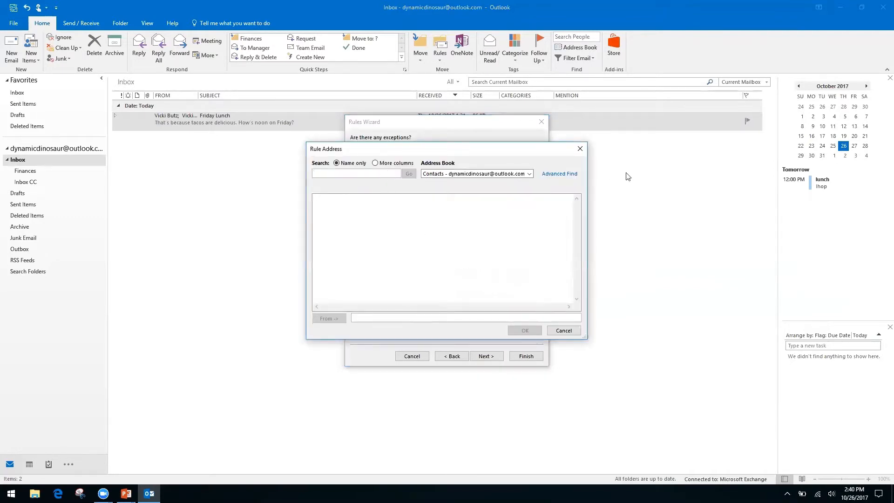
pyautogui.click(529, 174)
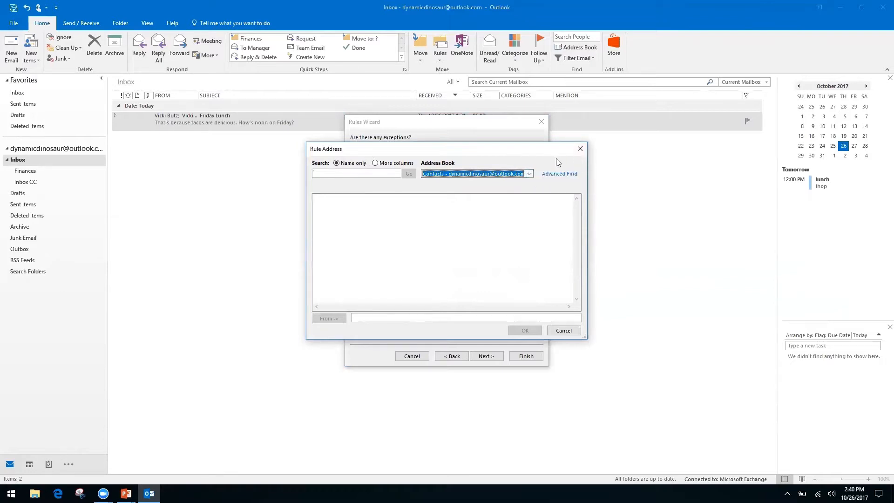
pyautogui.click(580, 149)
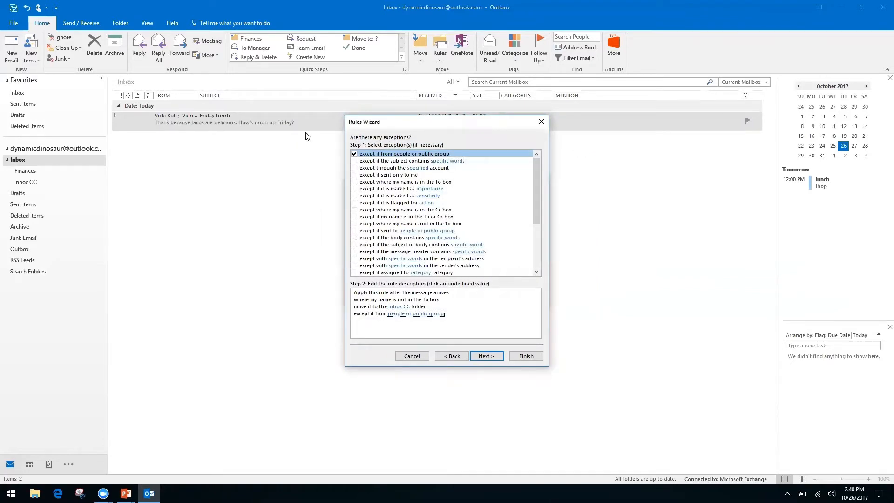
pyautogui.click(355, 154)
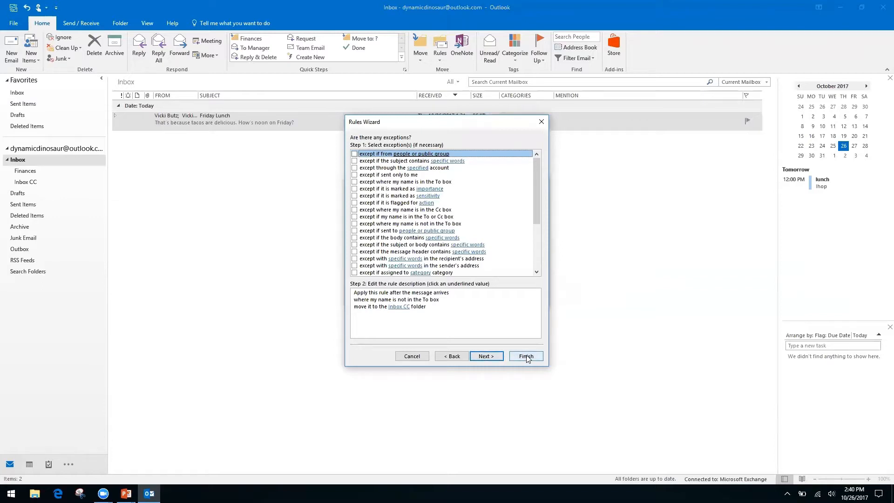
# - Finish the rule with 'Run this rule now on messages already in Inbox' enabled, then close Create Rule
pyautogui.click(487, 356)
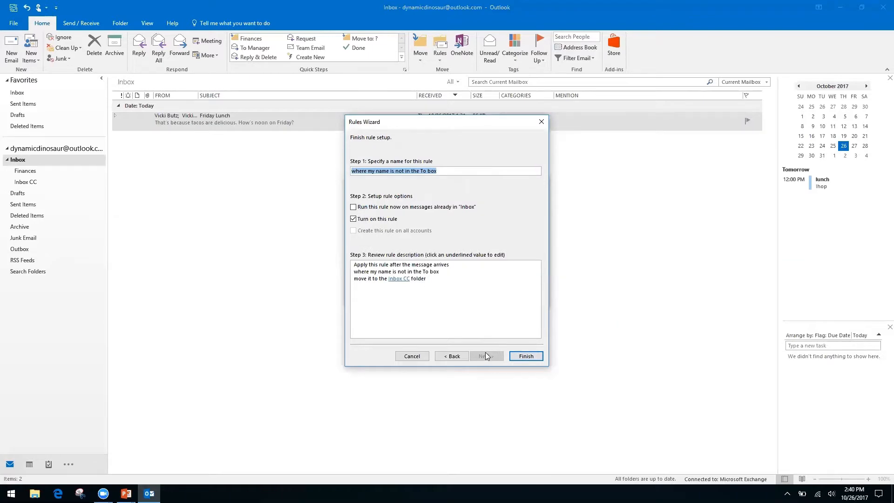
pyautogui.click(353, 208)
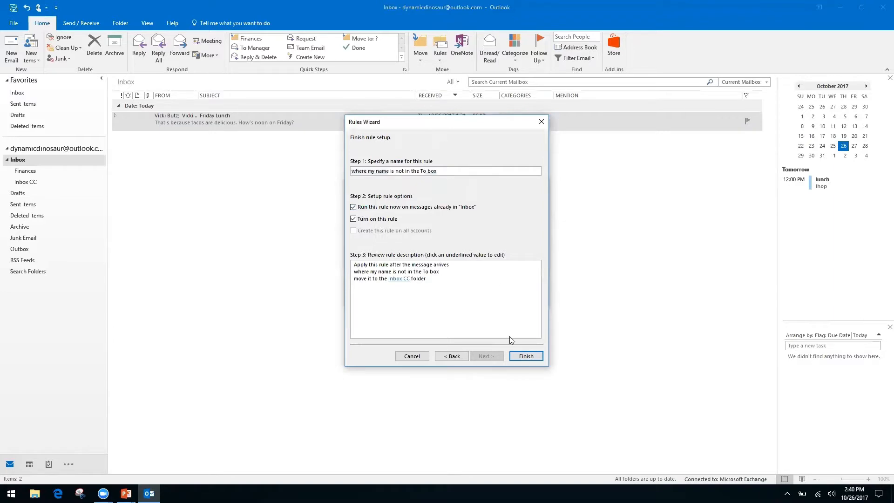
pyautogui.click(526, 356)
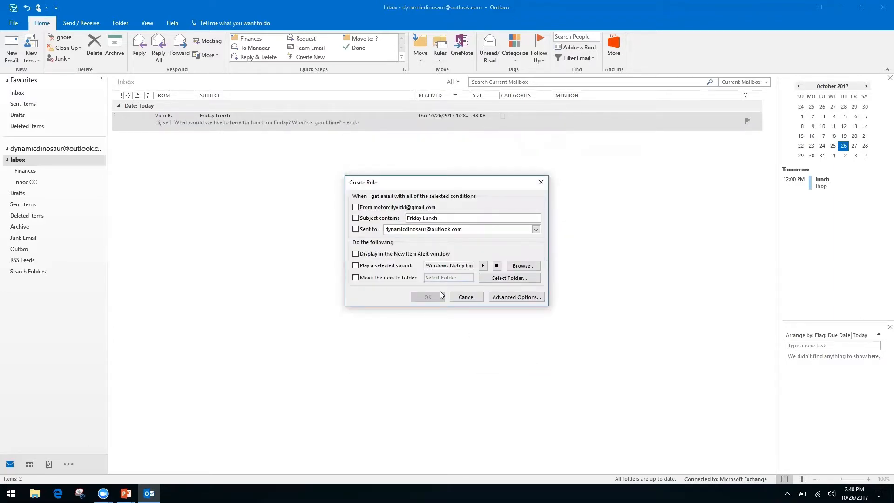
pyautogui.click(467, 297)
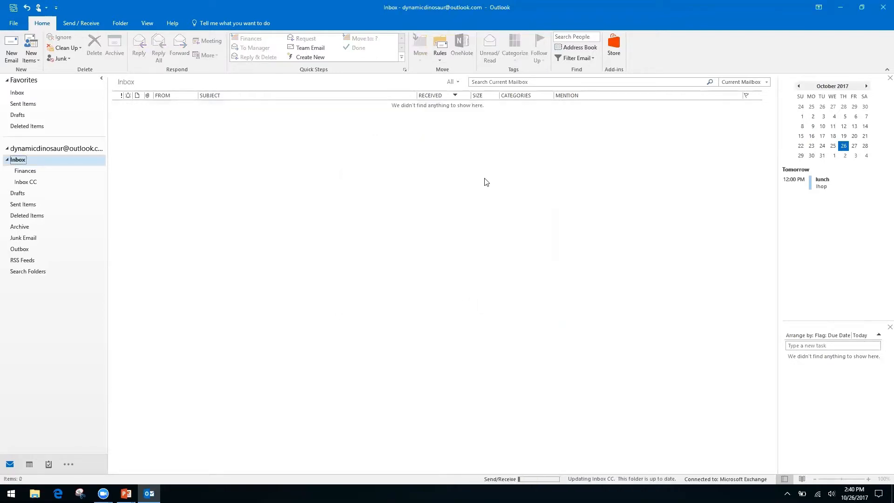
pyautogui.click(440, 59)
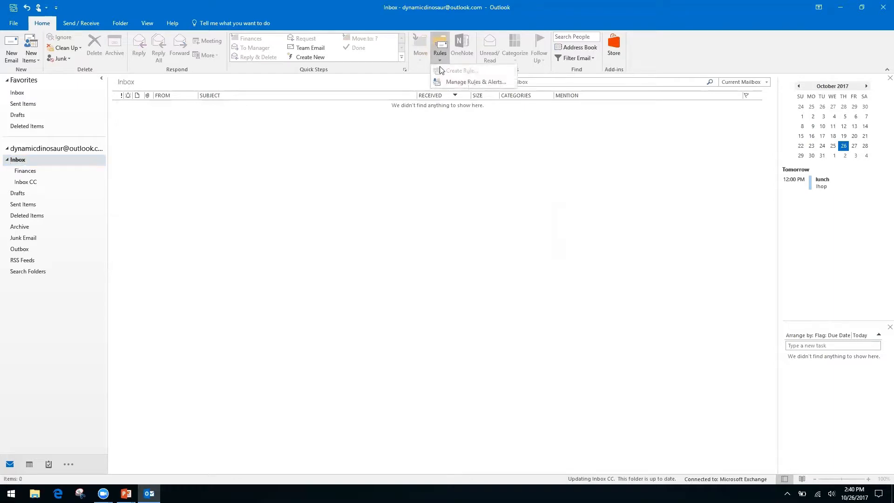
pyautogui.click(463, 83)
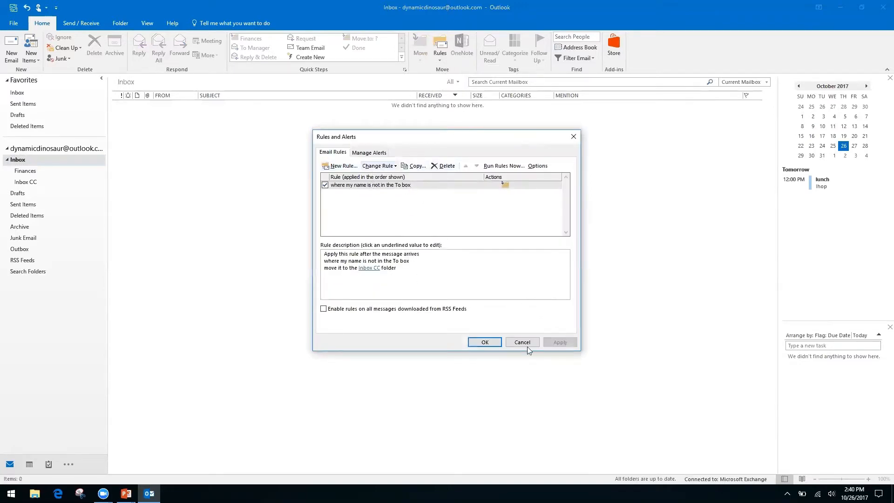
pyautogui.click(522, 342)
pyautogui.click(439, 58)
pyautogui.click(389, 146)
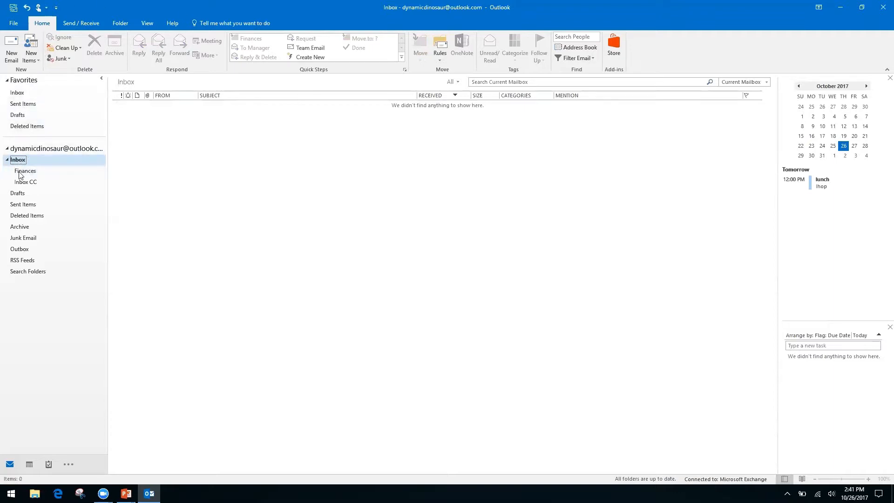
# - Open the Inbox CC folder under the account's Inbox to check the moved Friday Lunch message
pyautogui.click(49, 149)
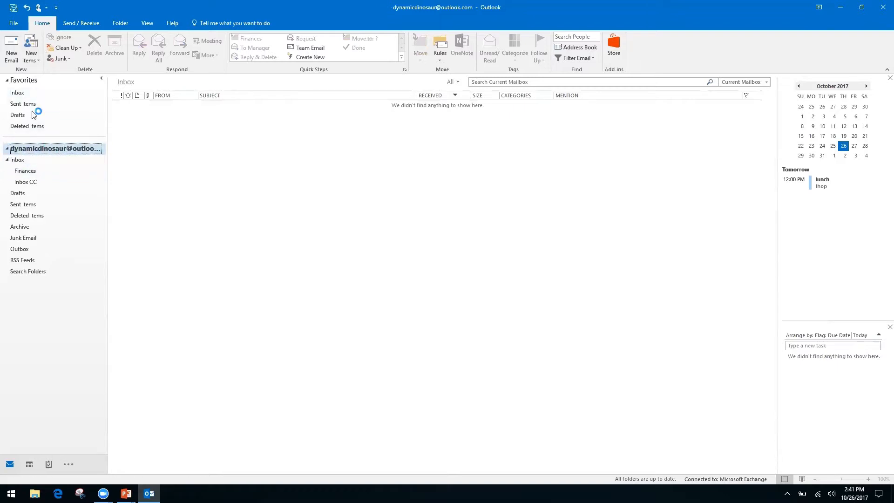
pyautogui.click(17, 93)
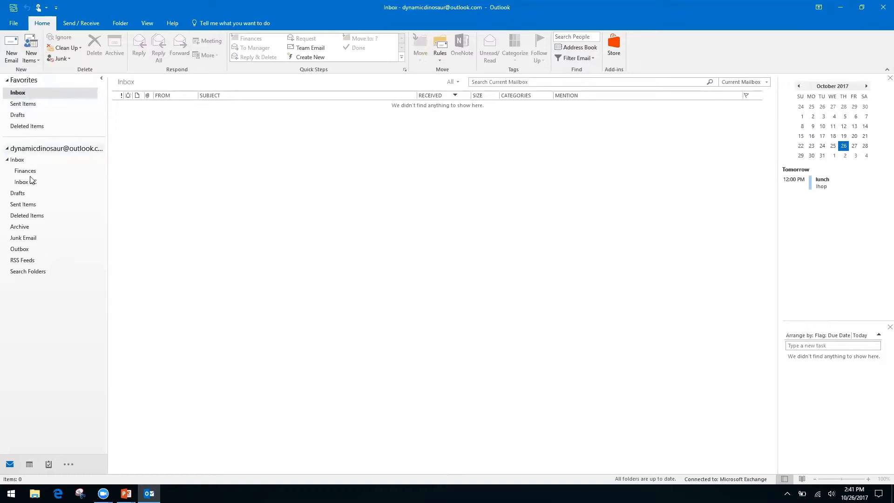
pyautogui.click(14, 160)
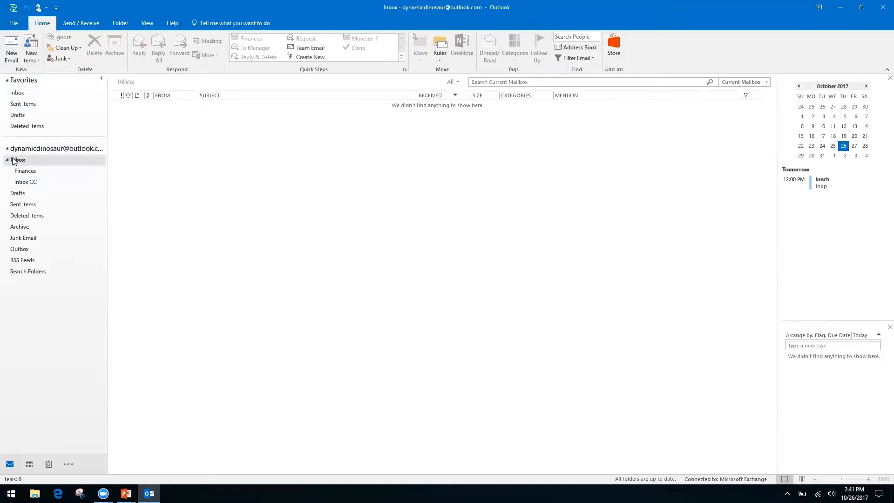
pyautogui.click(24, 183)
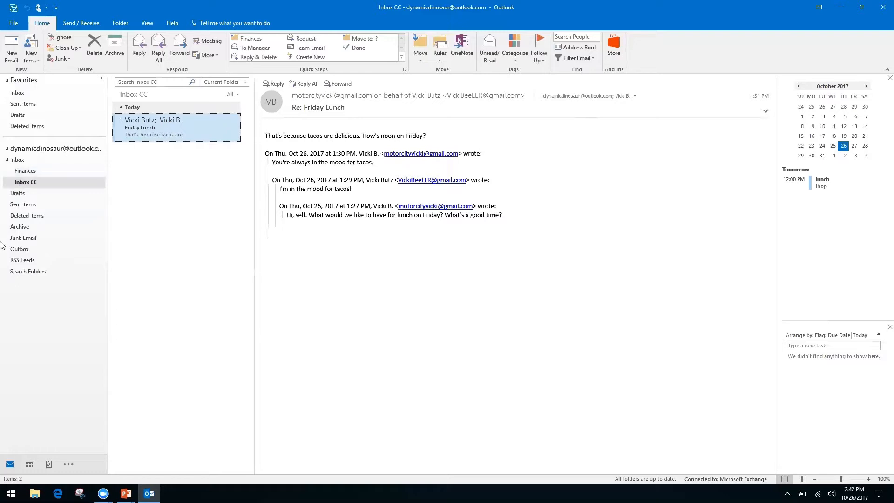
# - Bring up the Search Folders context menu
pyautogui.rightClick(28, 272)
pyautogui.click(49, 277)
pyautogui.rightClick(28, 274)
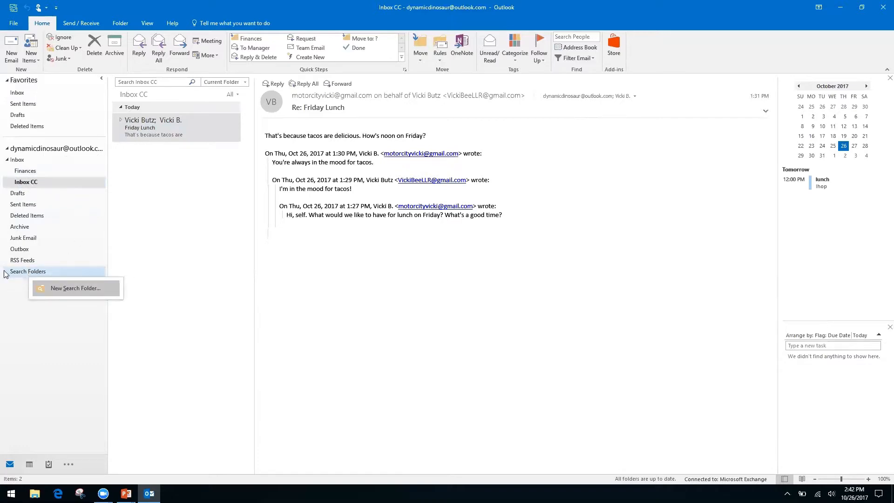
pyautogui.click(9, 295)
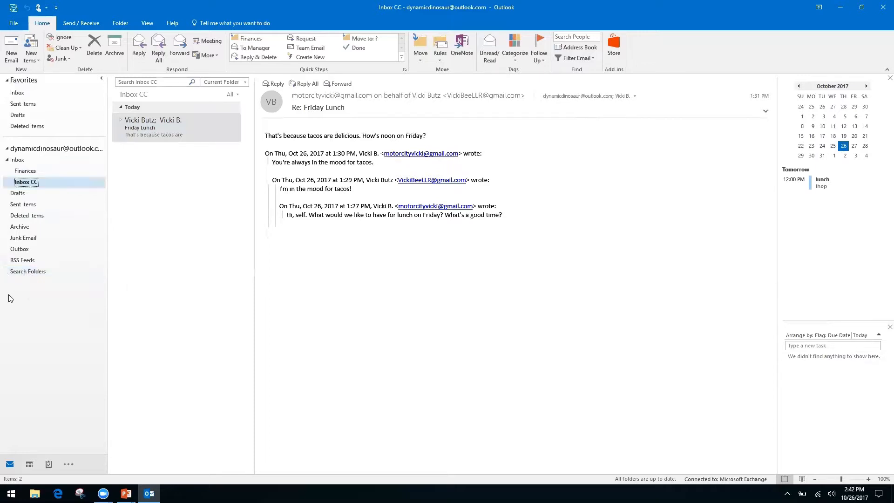
pyautogui.rightClick(39, 273)
# - Start a New Search Folder and select 'Create a custom Search Folder' from the Custom section
pyautogui.click(64, 278)
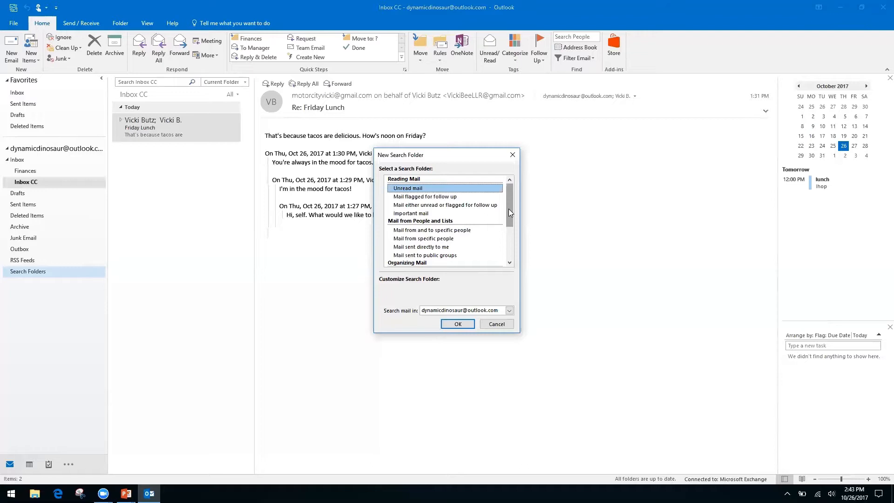
pyautogui.click(415, 239)
pyautogui.click(415, 248)
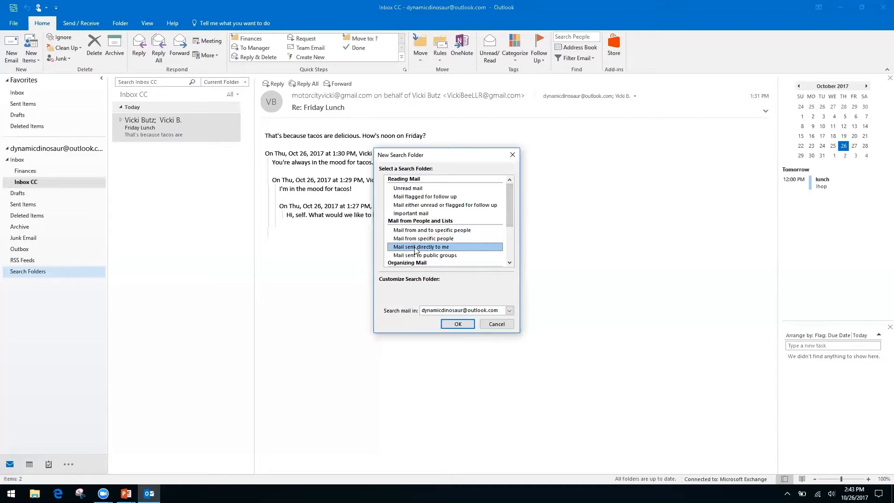
pyautogui.moveTo(510, 206); pyautogui.dragTo(505, 248)
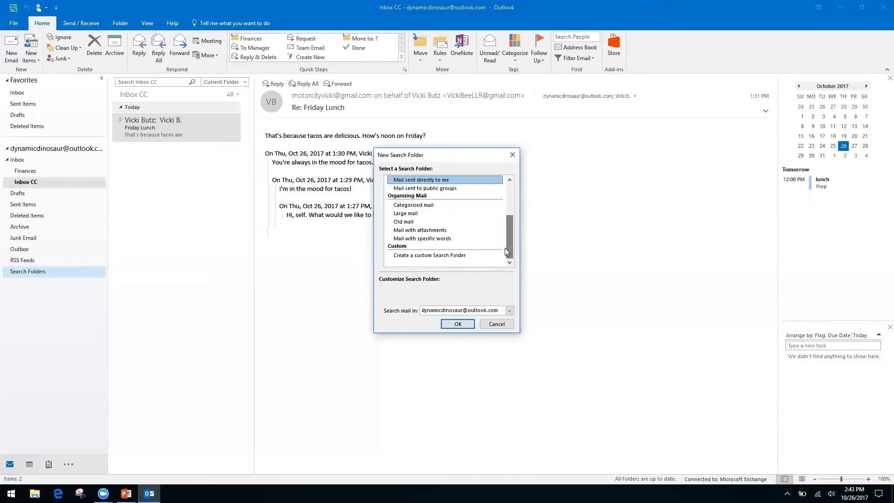
pyautogui.click(445, 255)
pyautogui.click(420, 300)
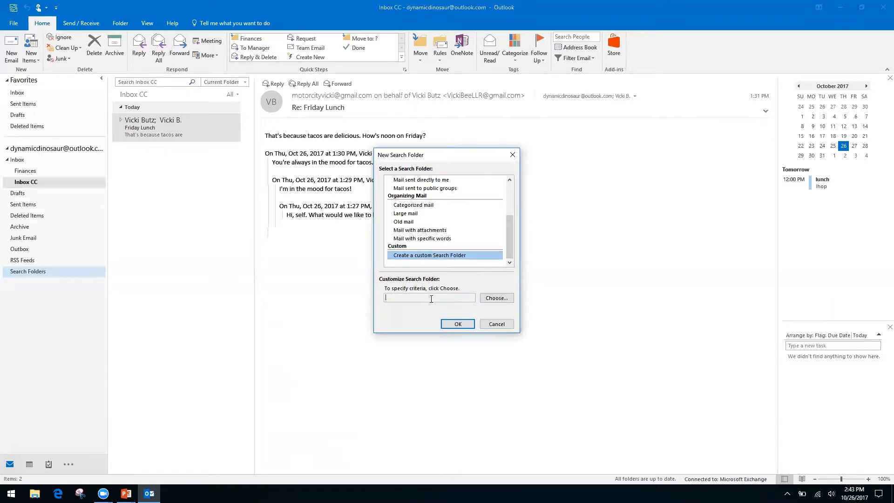
# - Name the custom search folder 'Invoices from Client A', accept the no-criteria warning, and confirm
pyautogui.click(495, 299)
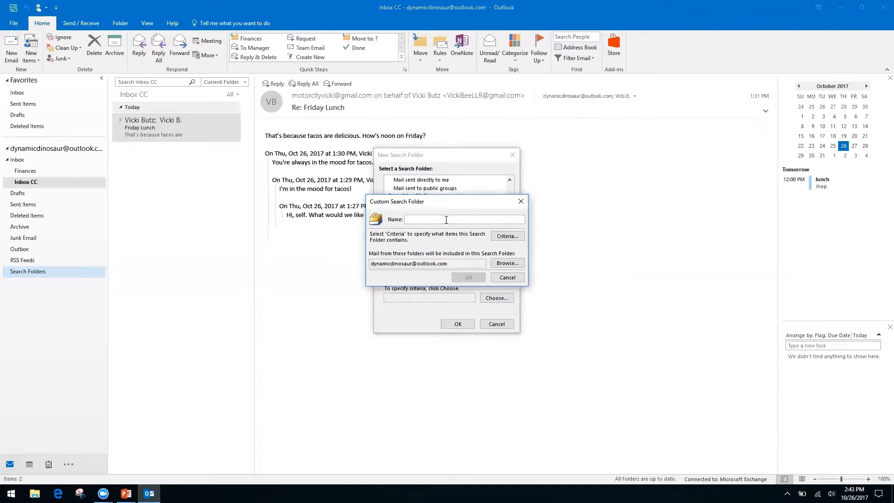
pyautogui.write('Invoices from Client A')
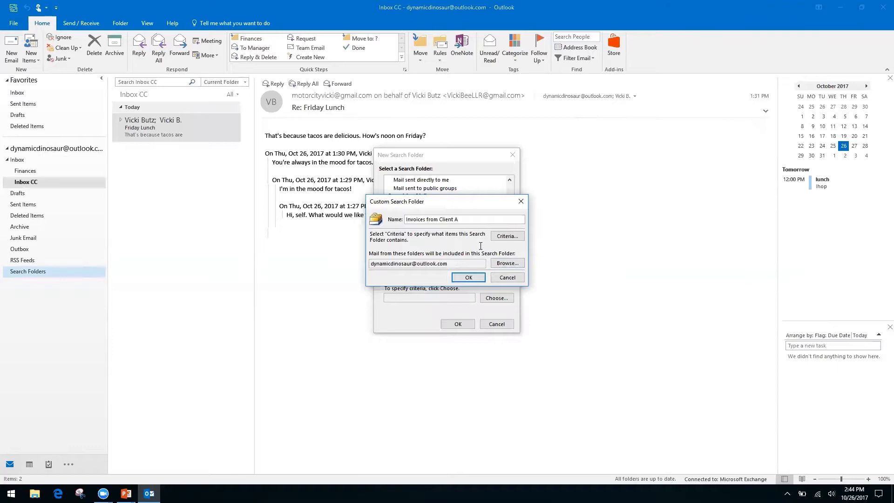
pyautogui.click(468, 278)
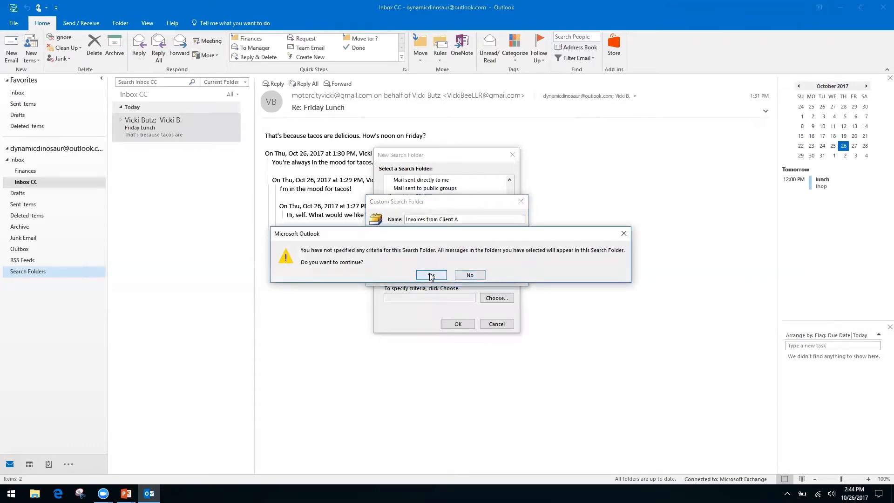
pyautogui.click(431, 276)
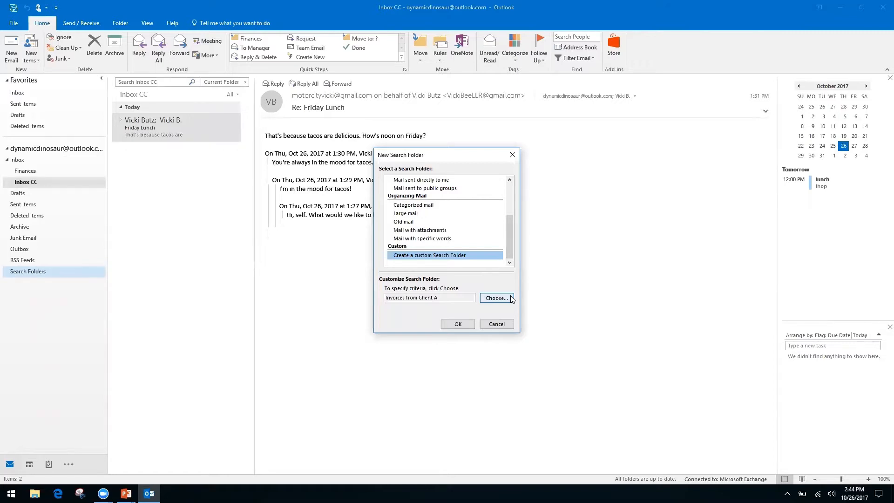
pyautogui.click(458, 325)
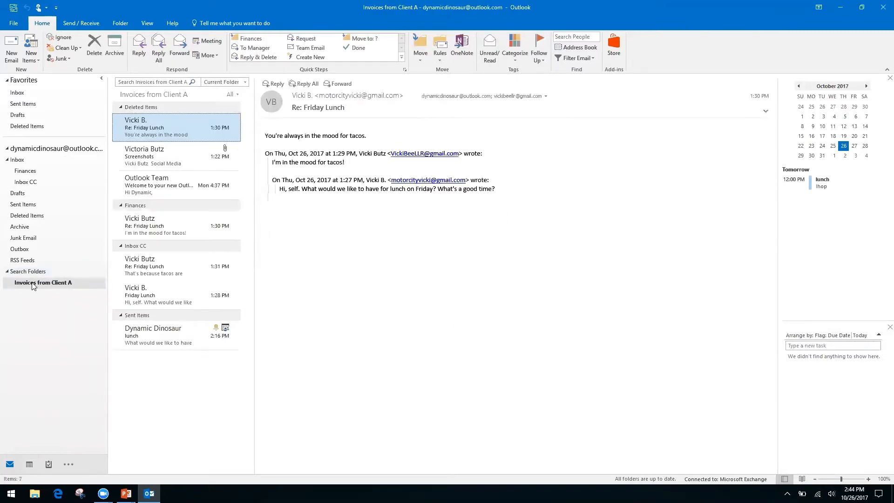
# - Open the 'Invoices from Client A' search folder to view its 7 gathered items
pyautogui.click(46, 285)
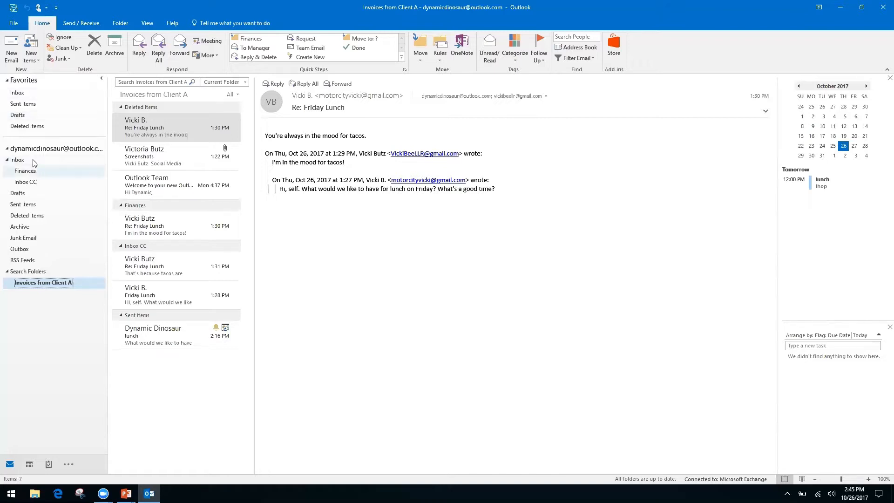
# - Return to the Inbox CC folder showing the Friday Lunch conversation, then switch to the slide show
pyautogui.click(31, 186)
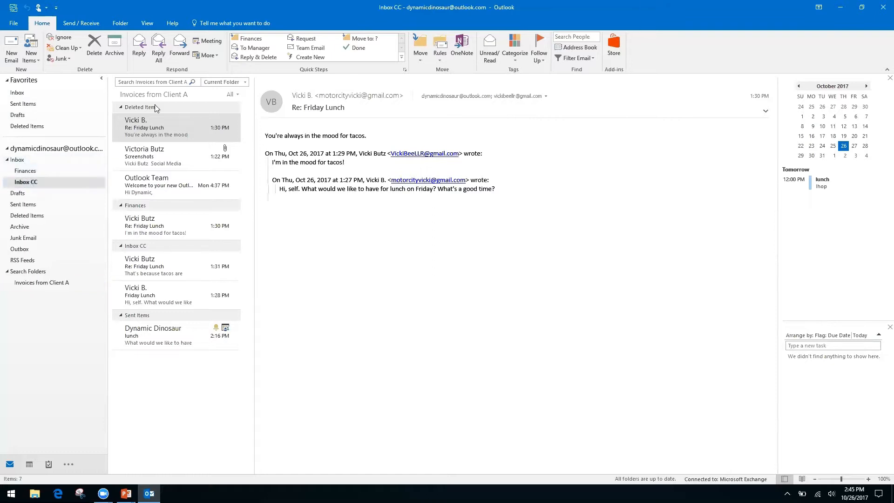
pyautogui.click(150, 81)
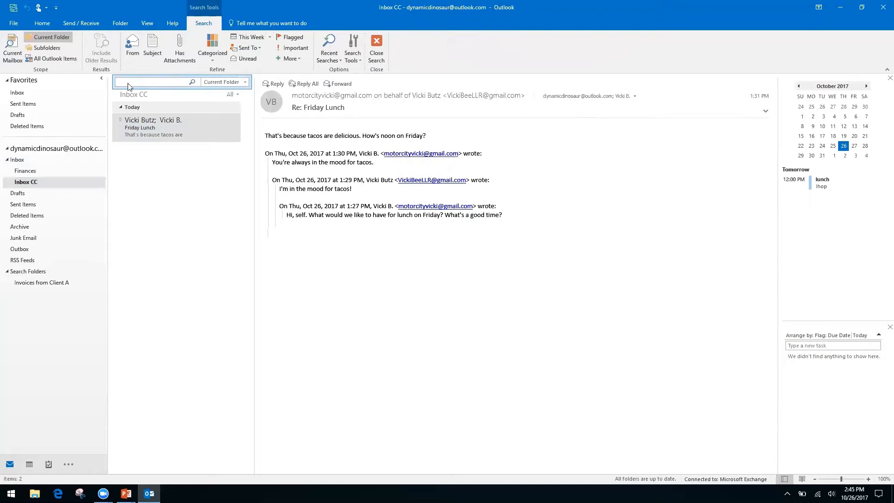
pyautogui.click(18, 160)
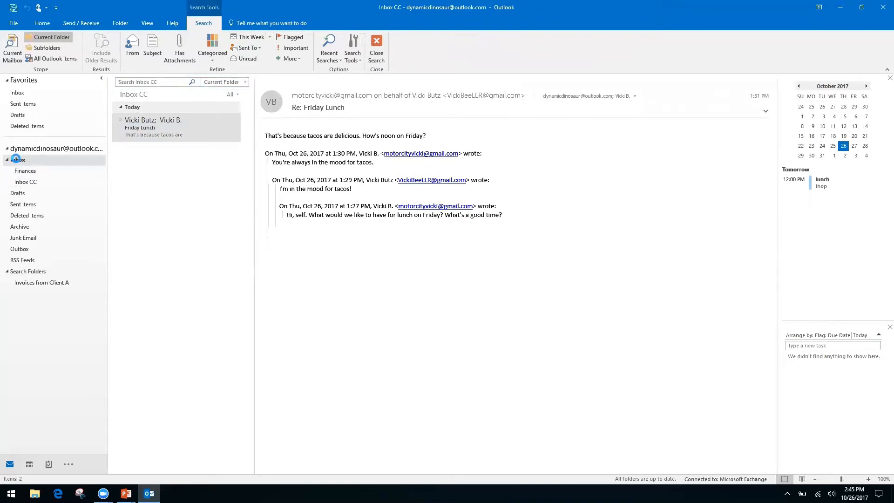
pyautogui.click(31, 182)
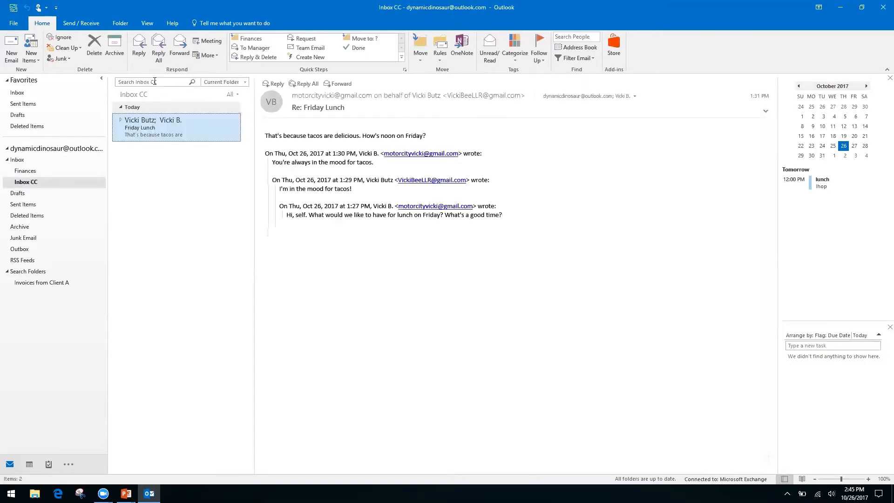
pyautogui.rightClick(159, 82)
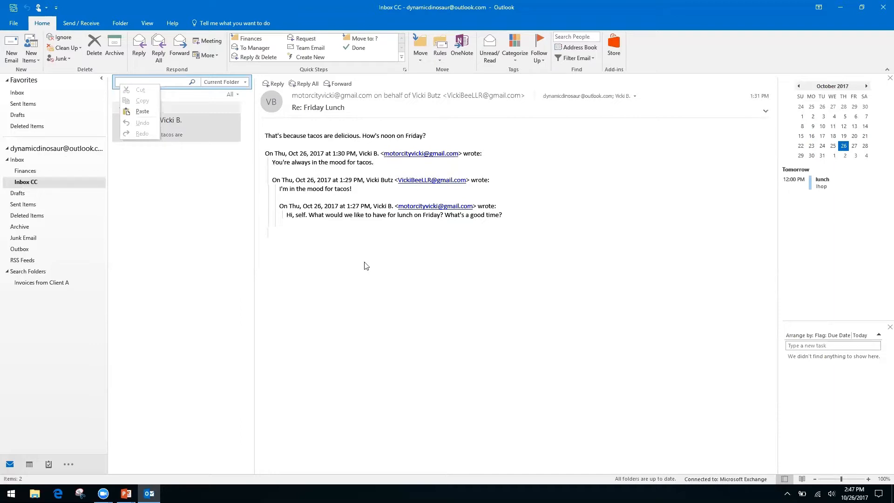
pyautogui.click(357, 297)
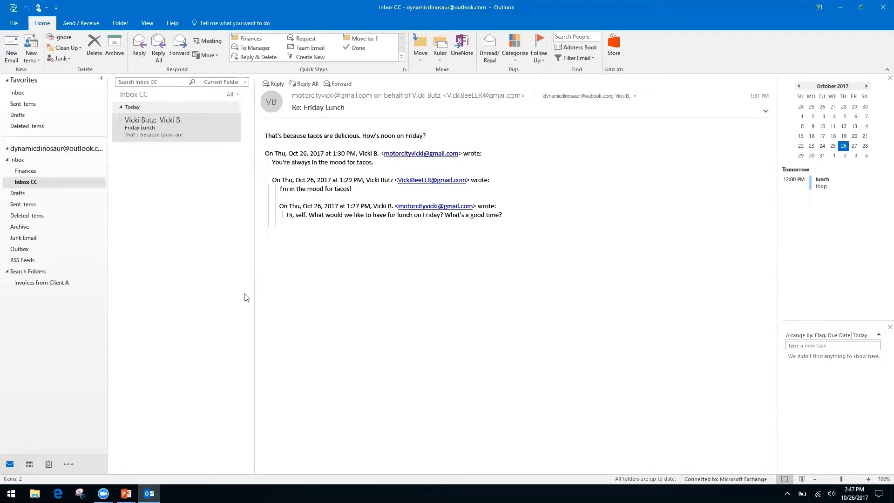
pyautogui.hotkey('alt', 'Tab')
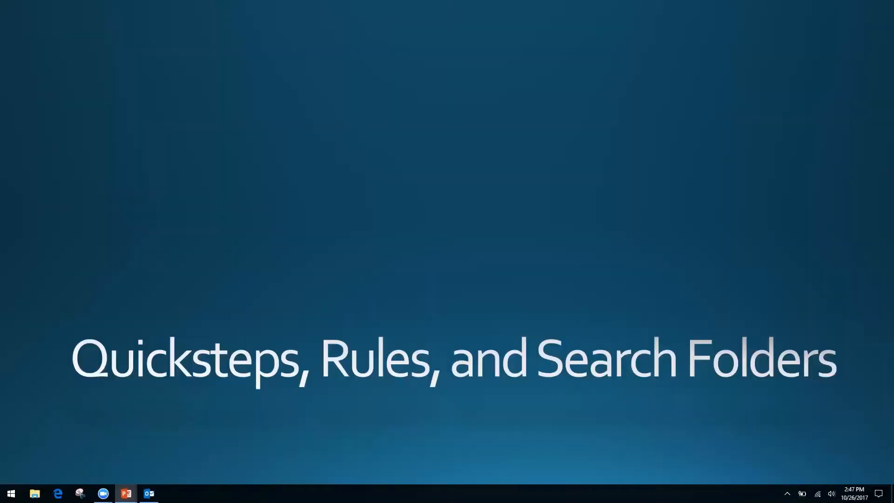
# - Advance the slide show to 'Forms, Templates, and Quick Parts' and return to Outlook
pyautogui.press('Right')
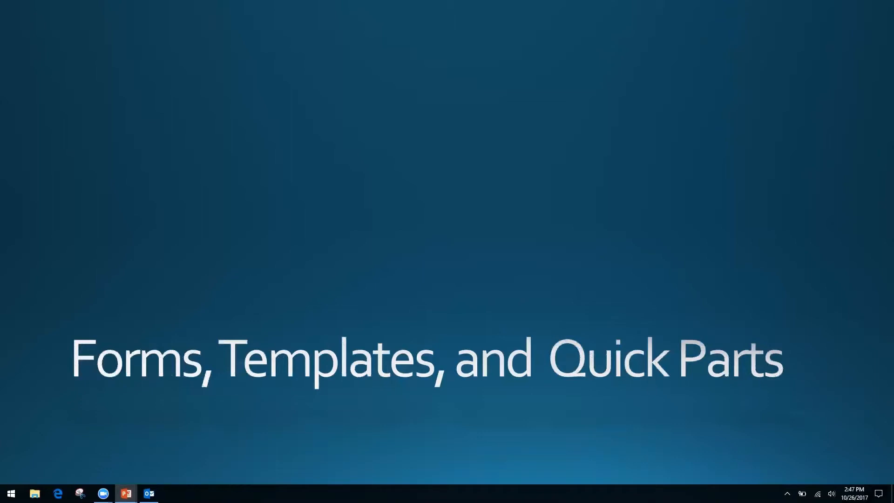
pyautogui.hotkey('alt', 'Tab')
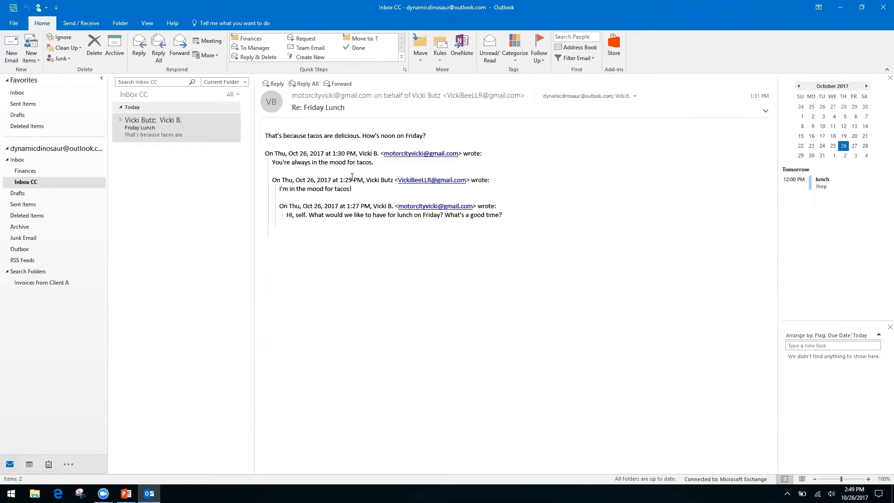
# - Bring up the context menu on the Friday Lunch message text, then dismiss it
pyautogui.click(152, 131)
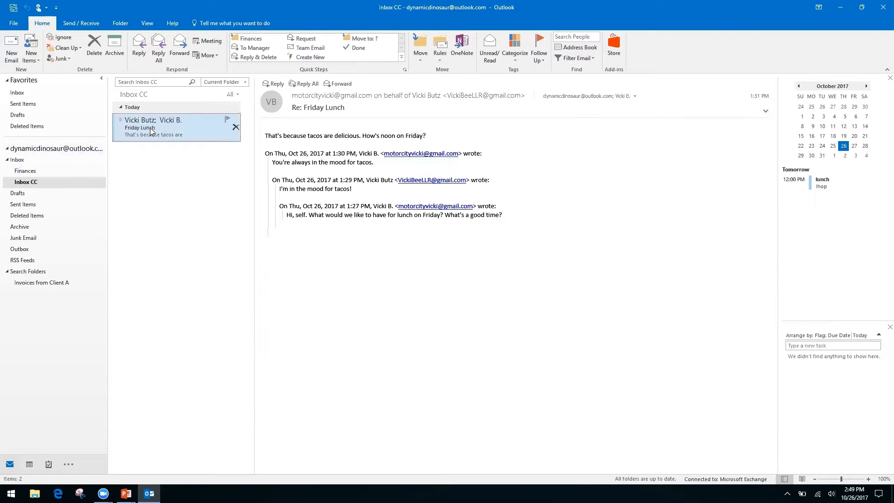
pyautogui.click(343, 215)
pyautogui.rightClick(343, 215)
pyautogui.rightClick(305, 206)
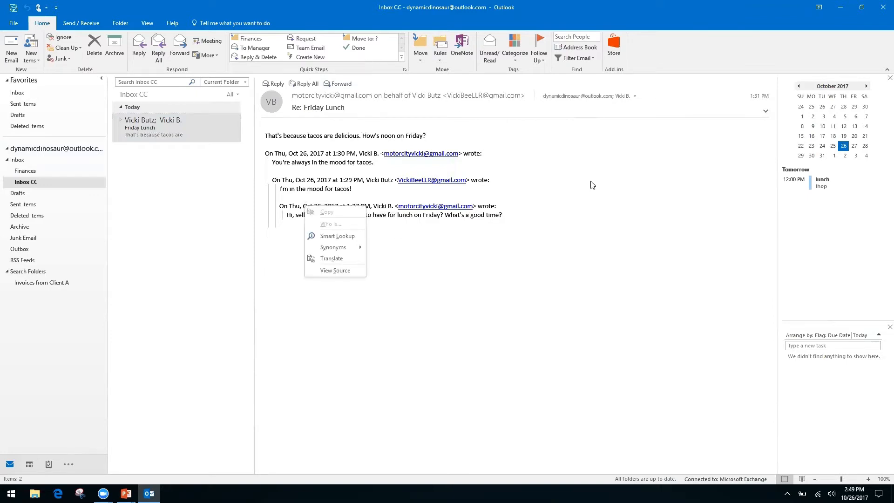
pyautogui.click(657, 56)
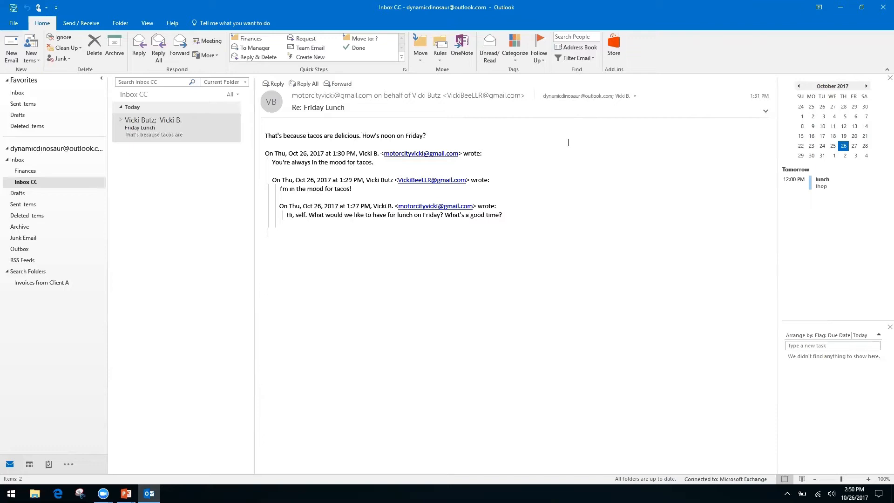
# - Start a new email with the subject 'Monthly Report'
pyautogui.click(11, 46)
pyautogui.click(89, 191)
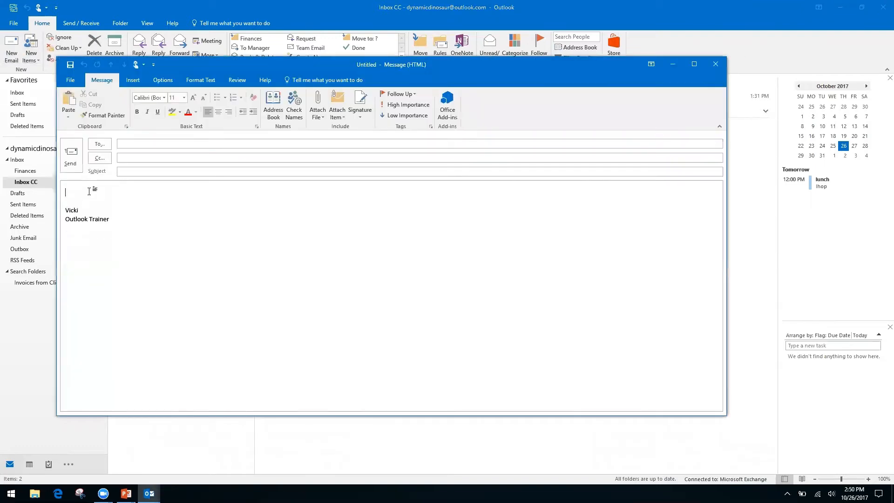
pyautogui.click(153, 171)
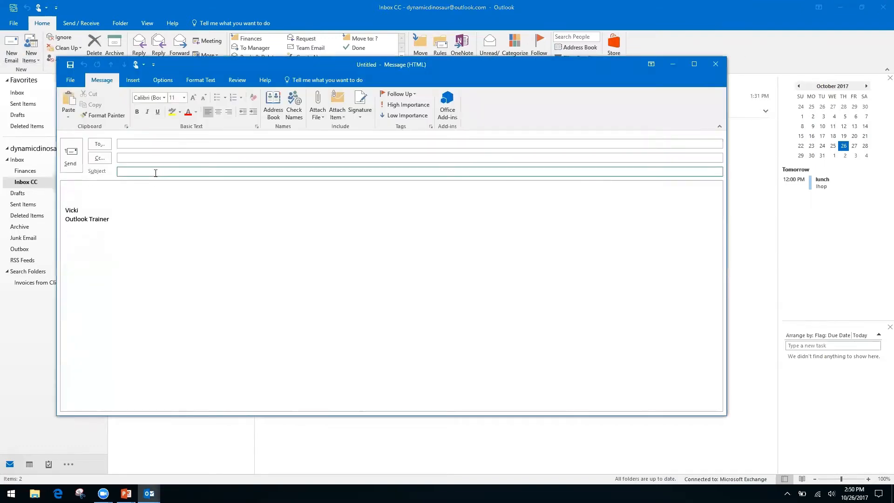
pyautogui.write('Monthly Report')
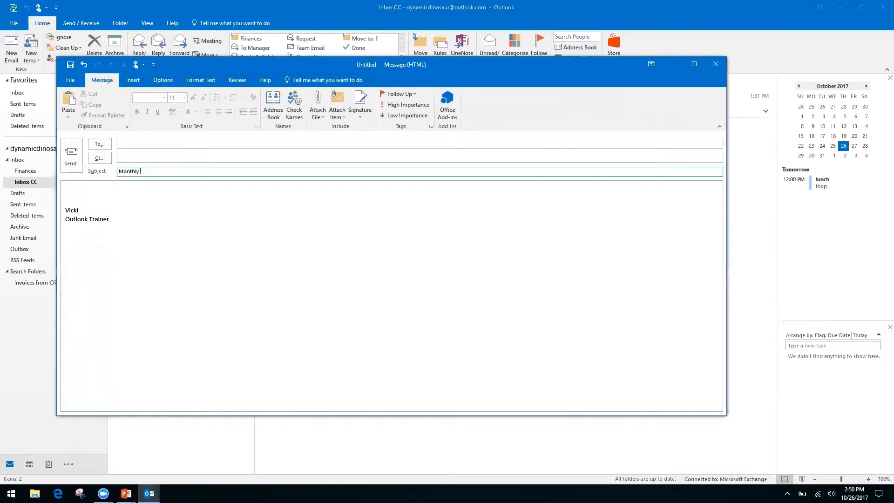
# - Write the body lines 'Month', 'Date', a blank line, and 'Information, see spreadsheet'
pyautogui.click(89, 189)
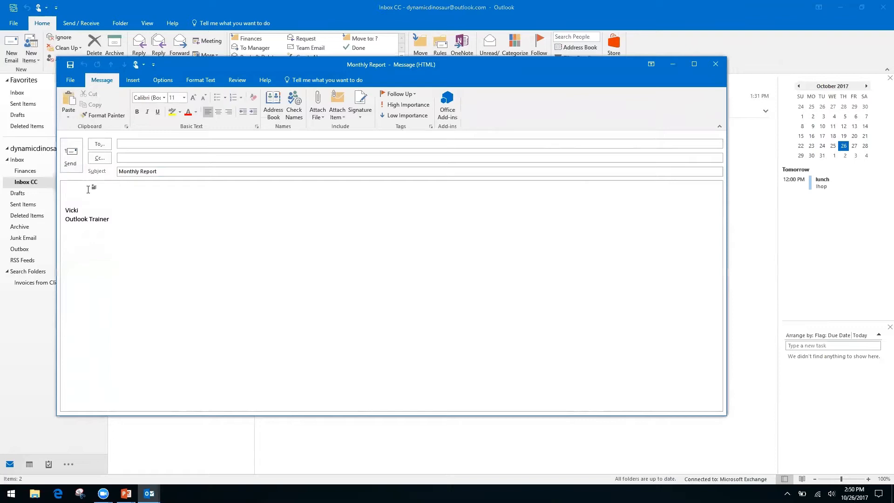
pyautogui.write('Month')
pyautogui.press('Return')
pyautogui.write('Date')
pyautogui.press('Return')
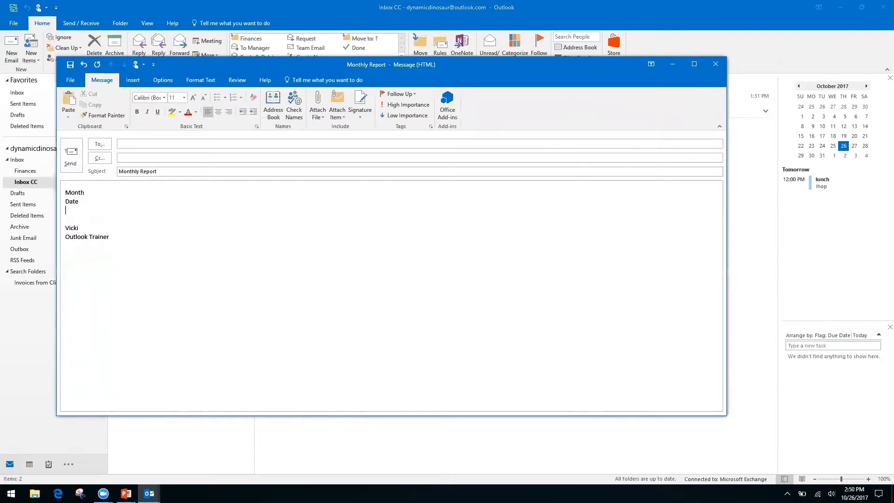
pyautogui.press('Return')
pyautogui.write('In')
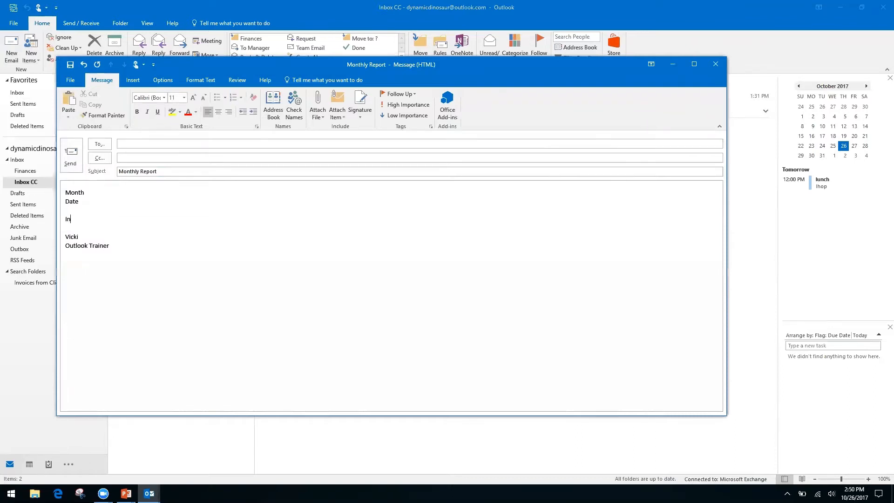
pyautogui.write('formation, see spreadsheet')
# - Look at saving the draft as HTML in Save As, then cancel
pyautogui.click(68, 81)
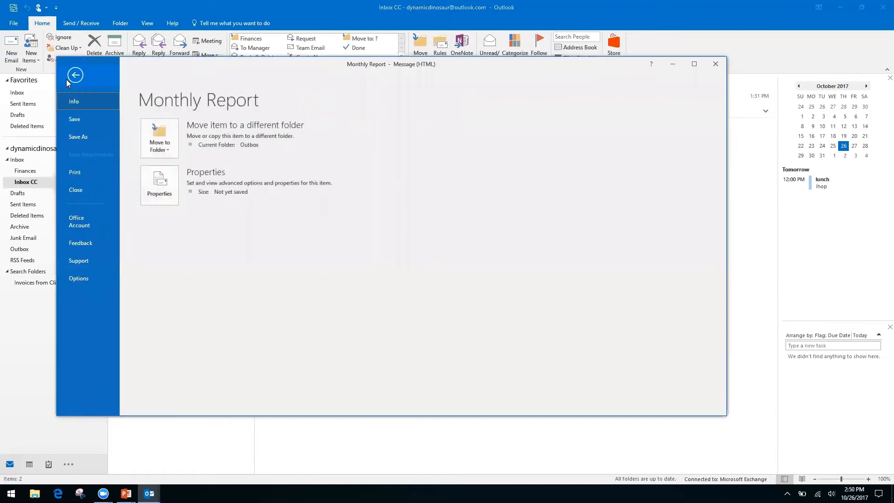
pyautogui.click(82, 136)
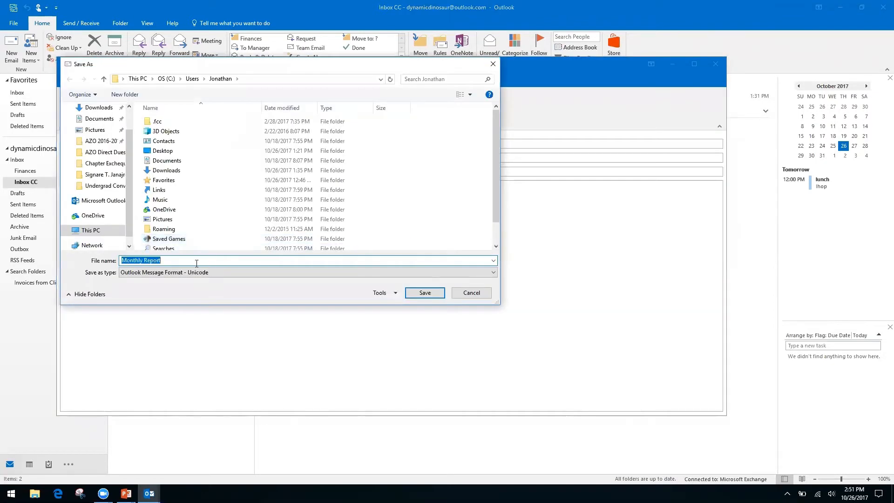
pyautogui.click(472, 273)
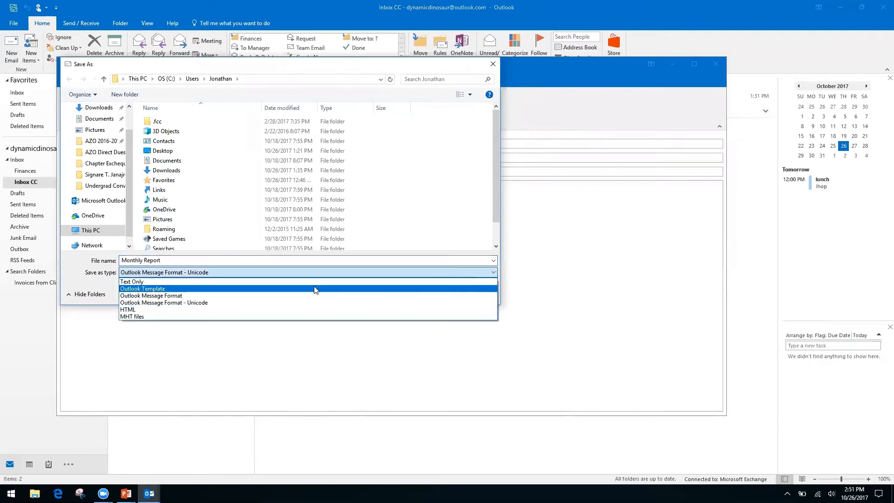
pyautogui.click(151, 309)
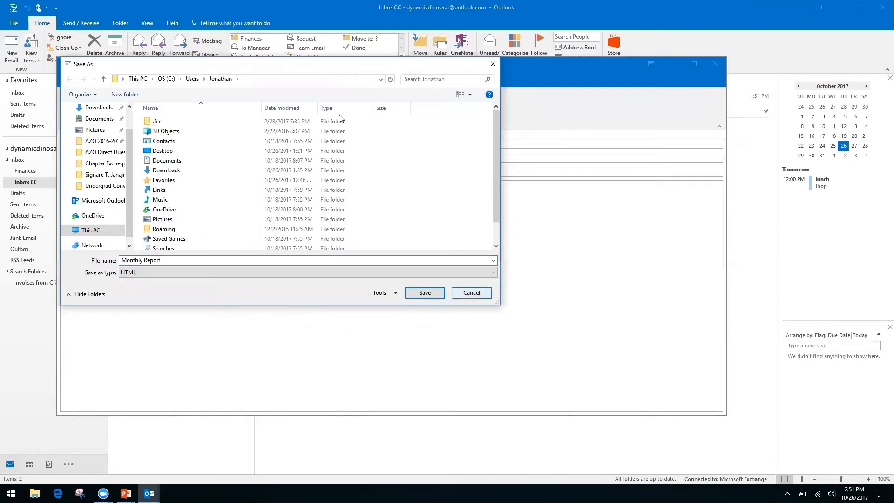
pyautogui.click(477, 293)
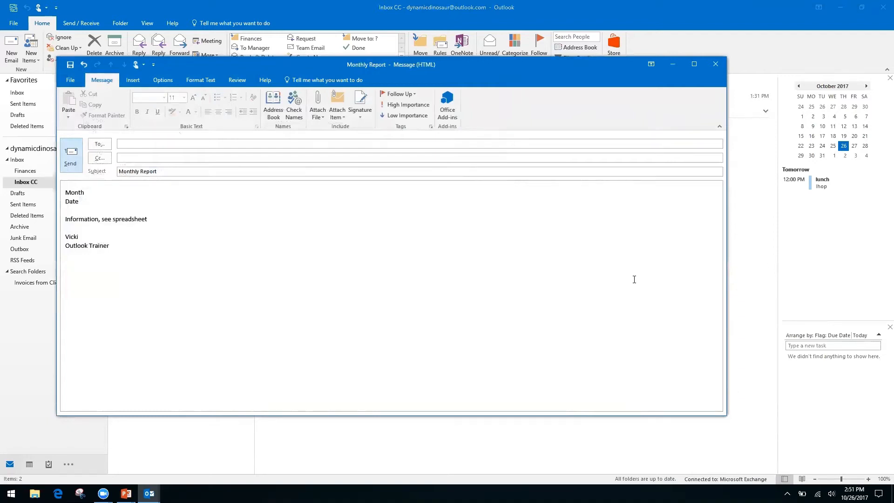
# - Discard the Monthly Report draft and advance the slide show to 'How to Speed Up Outlook Search'
pyautogui.click(715, 66)
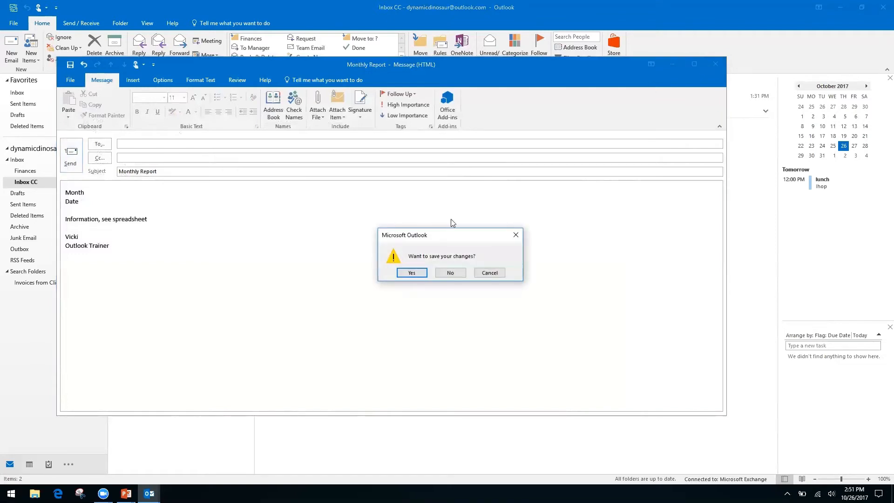
pyautogui.click(451, 273)
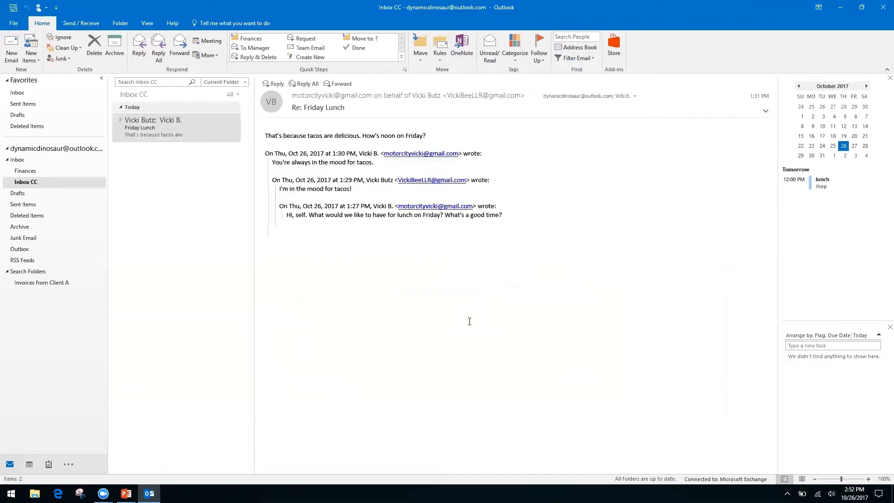
pyautogui.hotkey('alt', 'Tab')
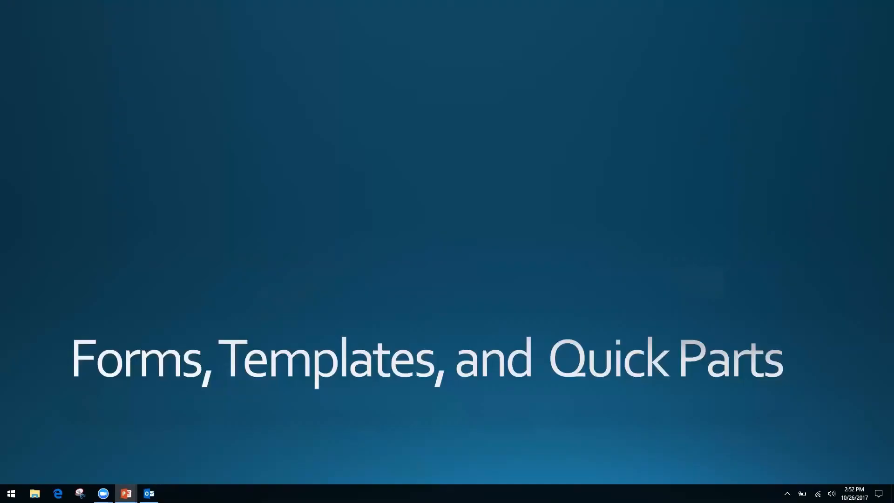
pyautogui.press('Right')
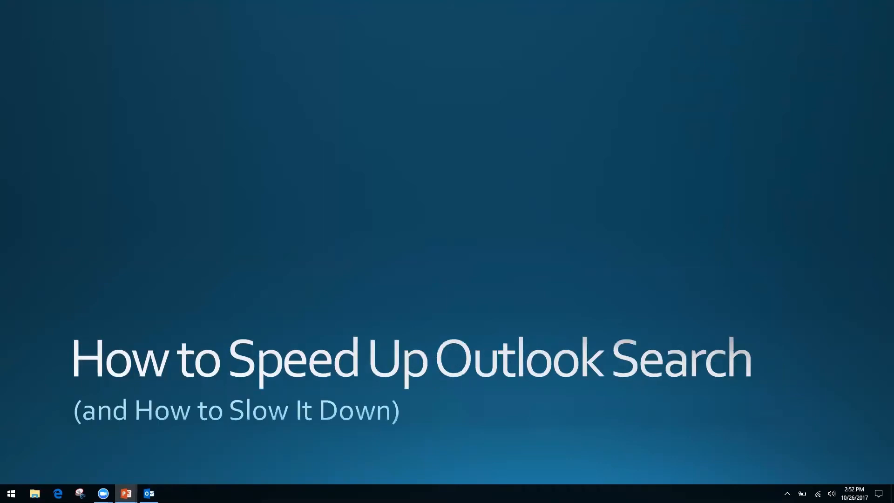